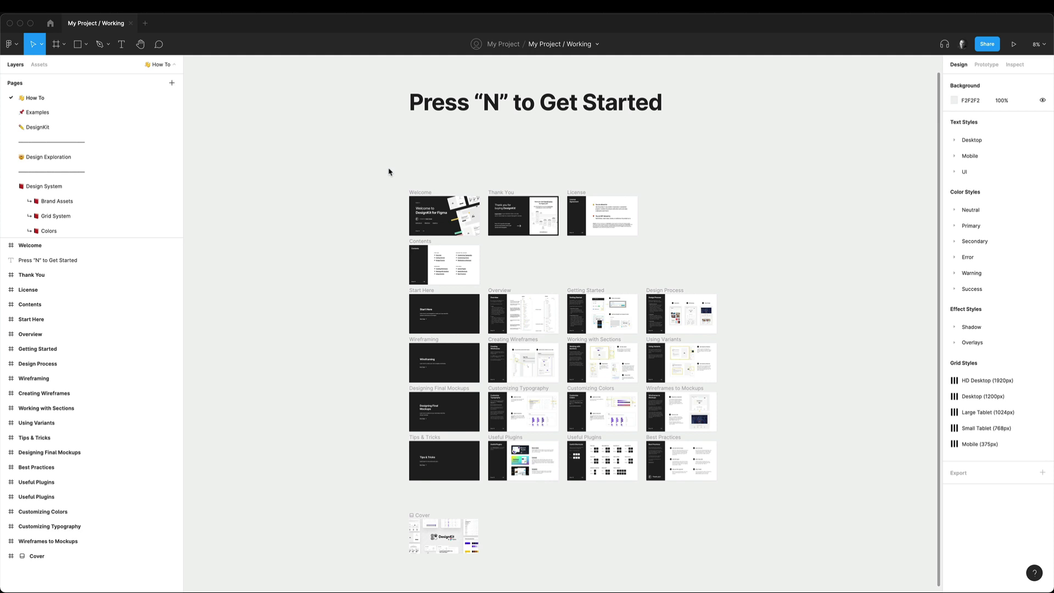
Switch to the [ Your Design - Work in Progress ] page and bring Version 1's blank frames into view
{"action": "scroll", "coordinate": [108, 160], "scroll_direction": "down", "scroll_amount": 6}
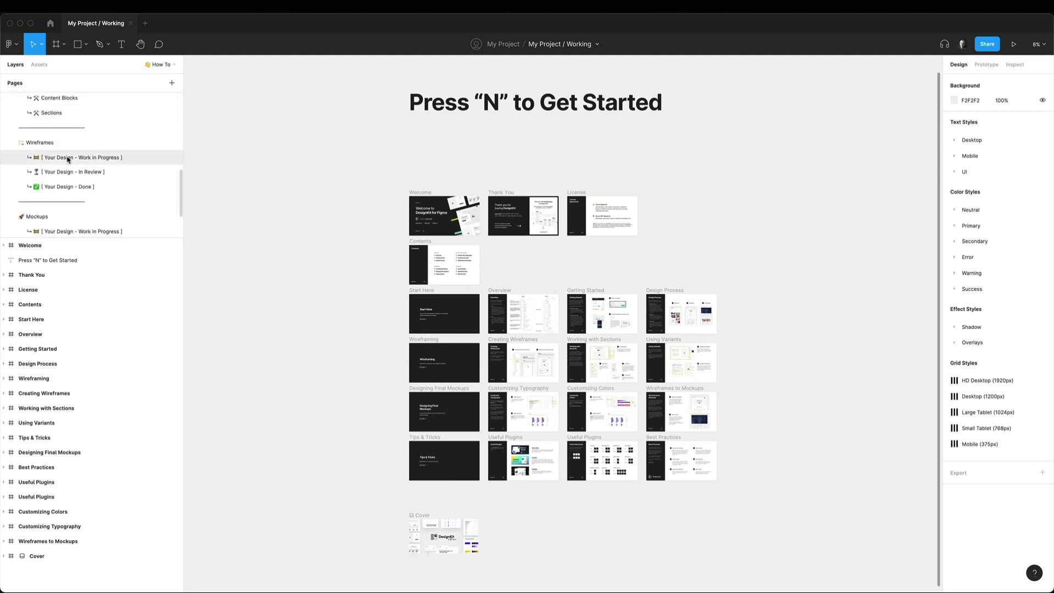
{"action": "left_click", "coordinate": [68, 158]}
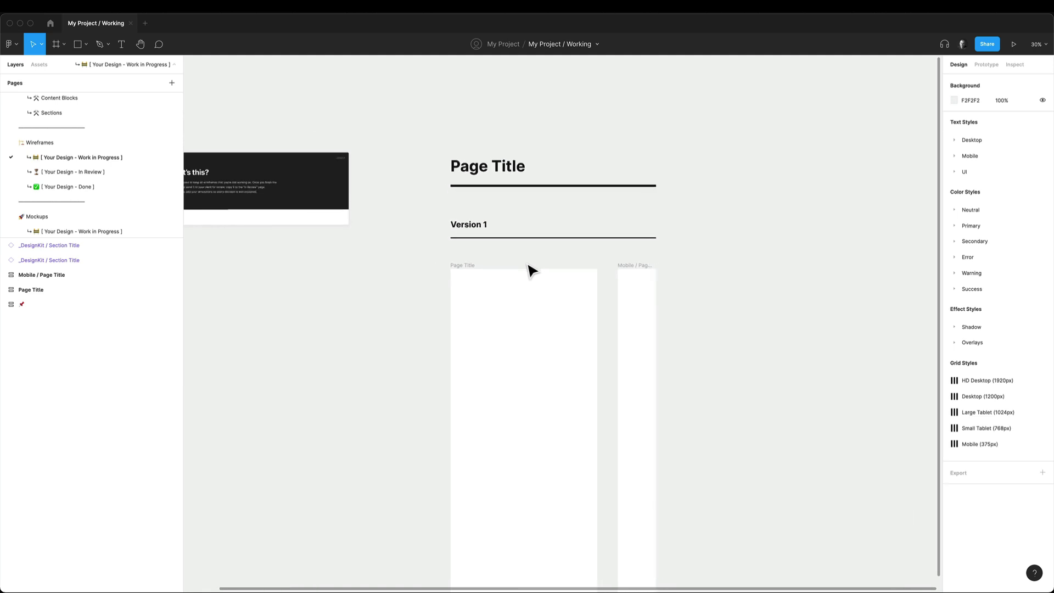
{"action": "scroll", "coordinate": [532, 270], "scroll_direction": "down", "scroll_amount": 3}
{"action": "scroll", "coordinate": [531, 271], "scroll_direction": "up", "scroll_amount": 3}
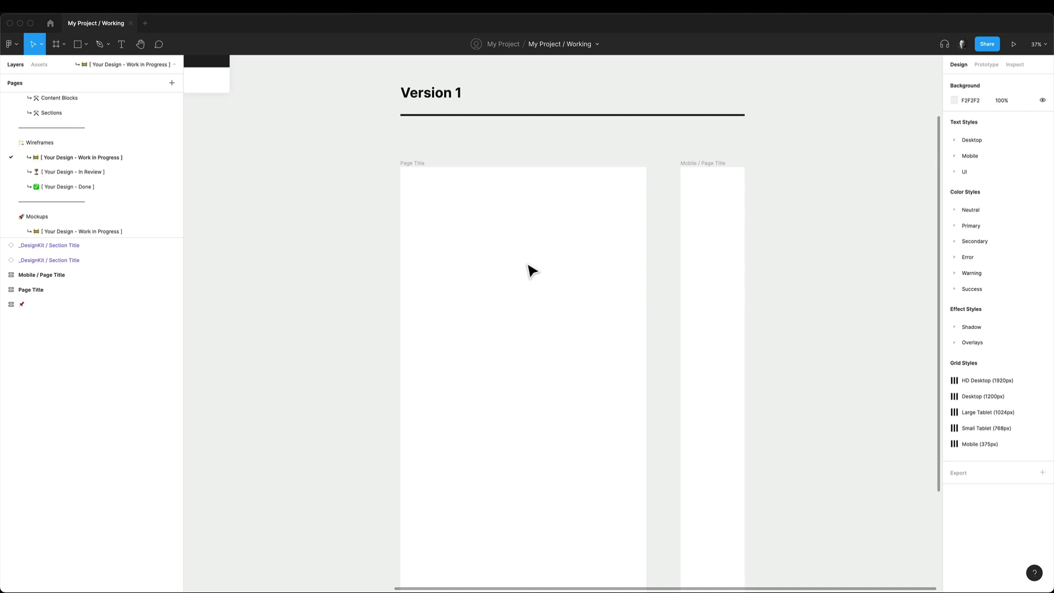
From the local assets, stack the header, image-overlay content and features sections into the desktop frame
{"action": "left_click", "coordinate": [39, 65]}
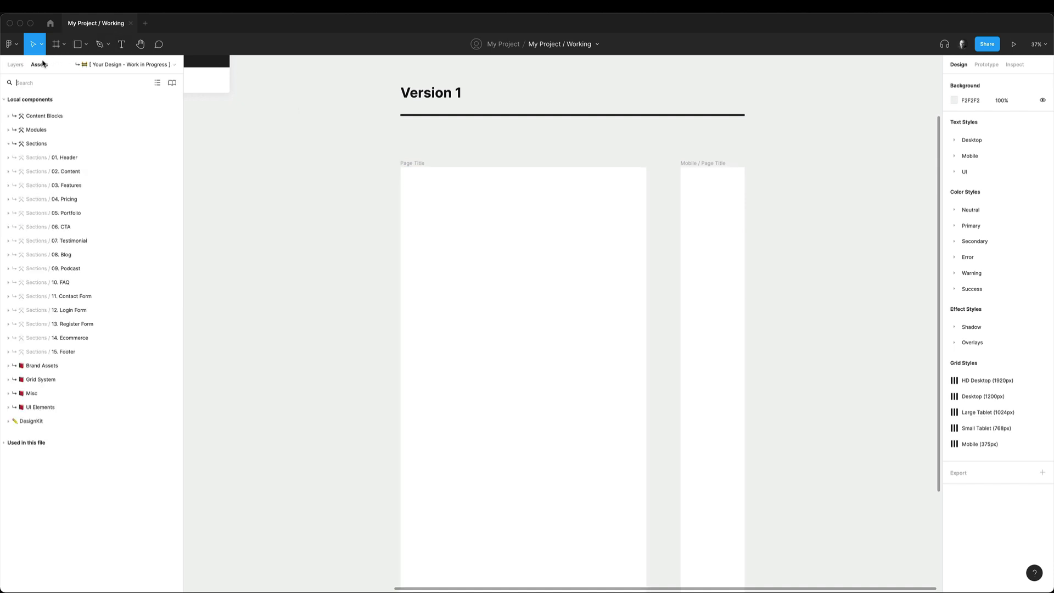
{"action": "left_click", "coordinate": [9, 157]}
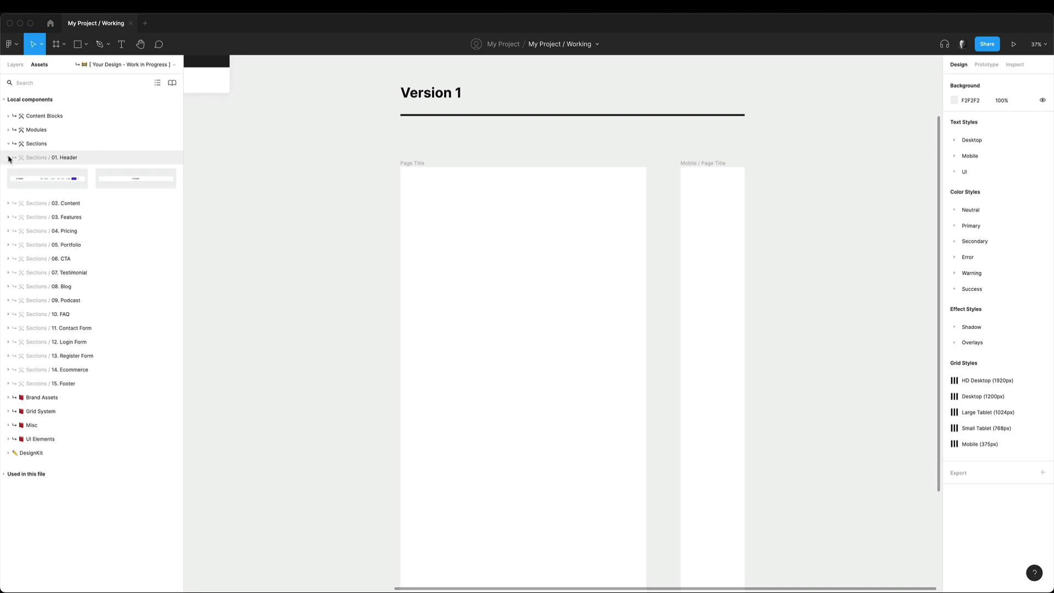
{"action": "left_click_drag", "start_coordinate": [34, 177], "coordinate": [481, 183]}
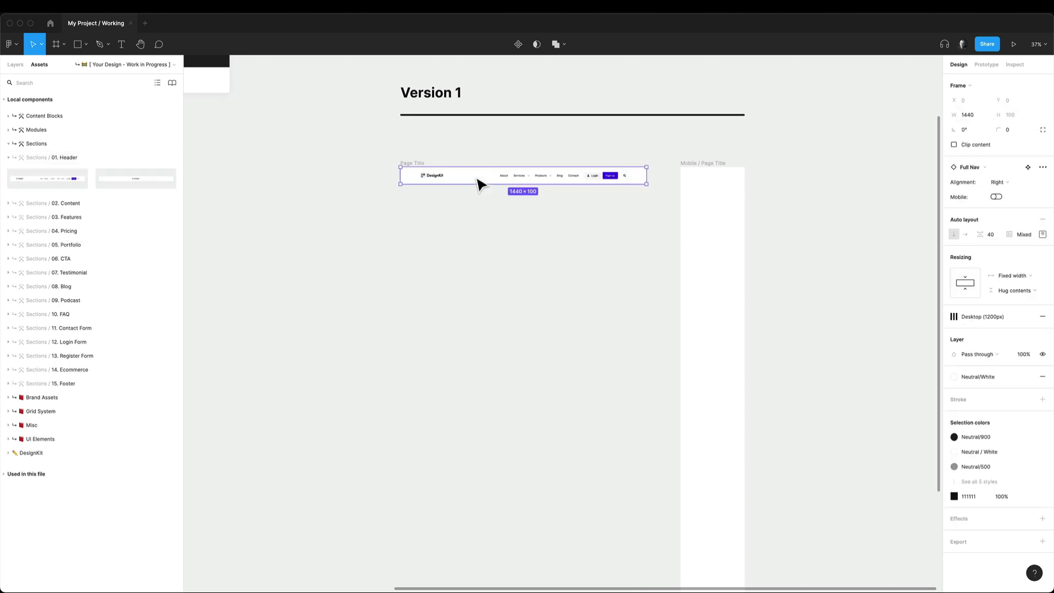
{"action": "left_click", "coordinate": [8, 204]}
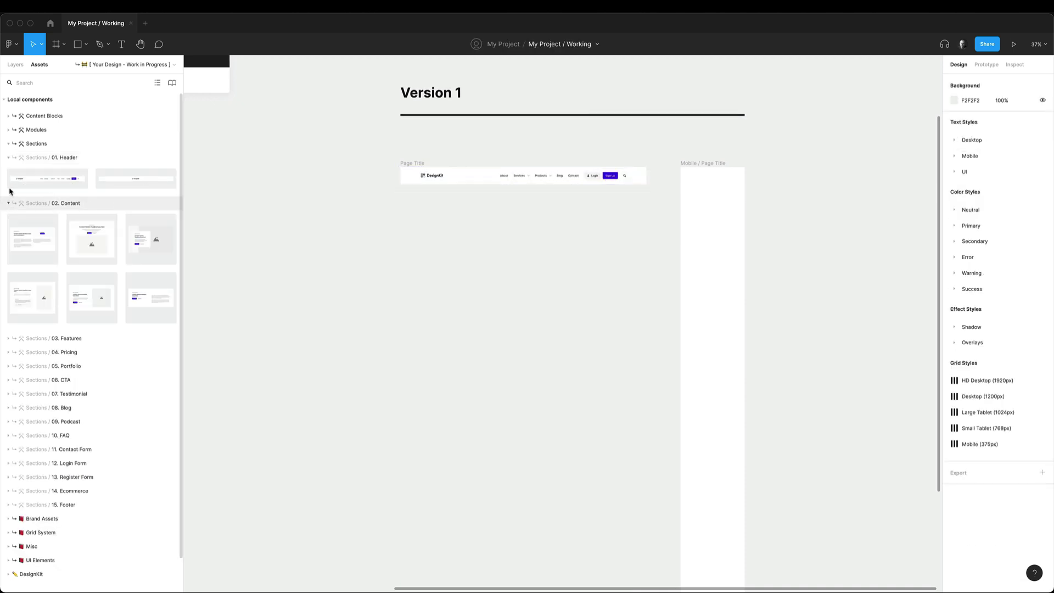
{"action": "left_click", "coordinate": [9, 158]}
{"action": "left_click_drag", "start_coordinate": [147, 198], "coordinate": [465, 186]}
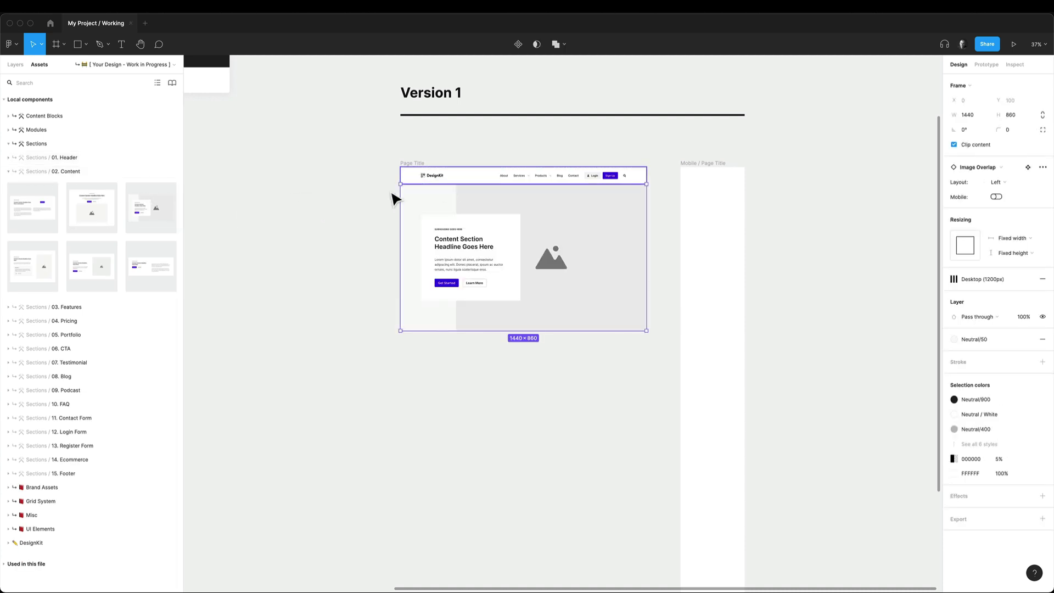
{"action": "left_click", "coordinate": [9, 171]}
{"action": "left_click", "coordinate": [7, 186]}
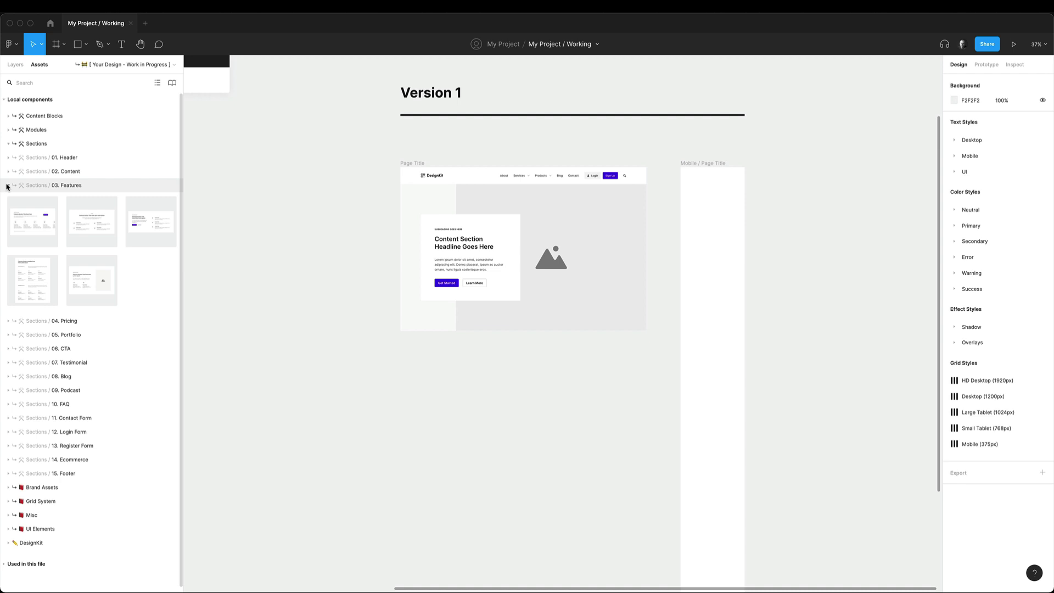
{"action": "left_click_drag", "start_coordinate": [71, 280], "coordinate": [482, 323]}
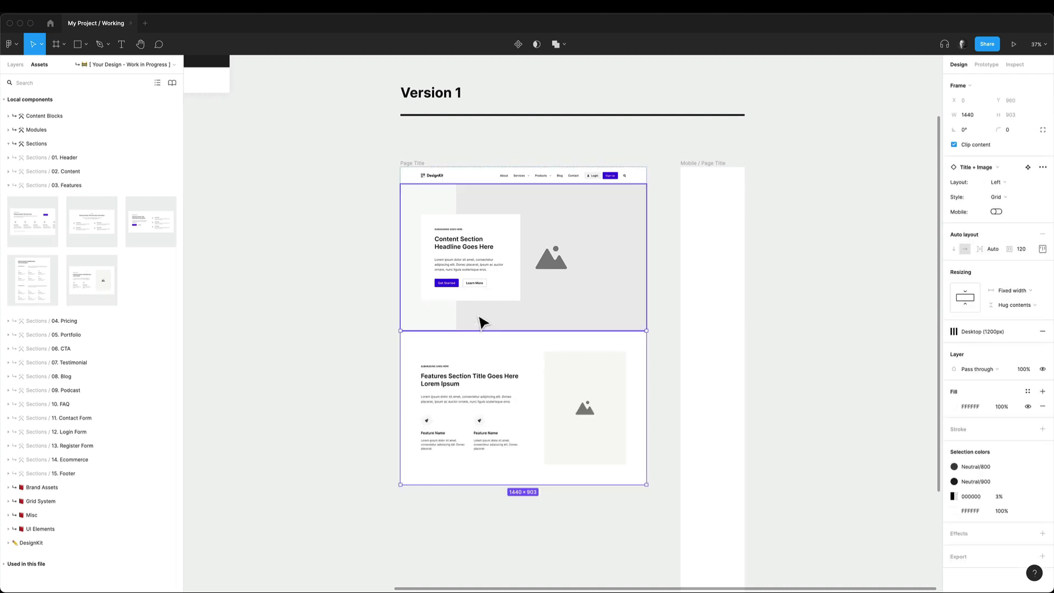
Add a CTA section and then the masonry portfolio section below the features
{"action": "scroll", "coordinate": [482, 323], "scroll_direction": "down", "scroll_amount": 5}
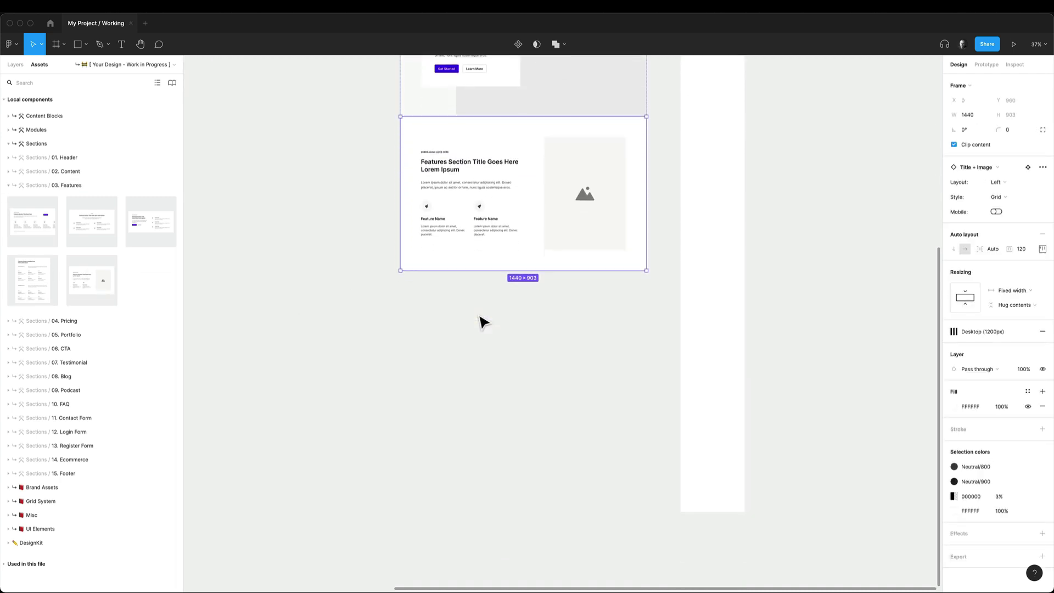
{"action": "scroll", "coordinate": [481, 321], "scroll_direction": "down", "scroll_amount": 2}
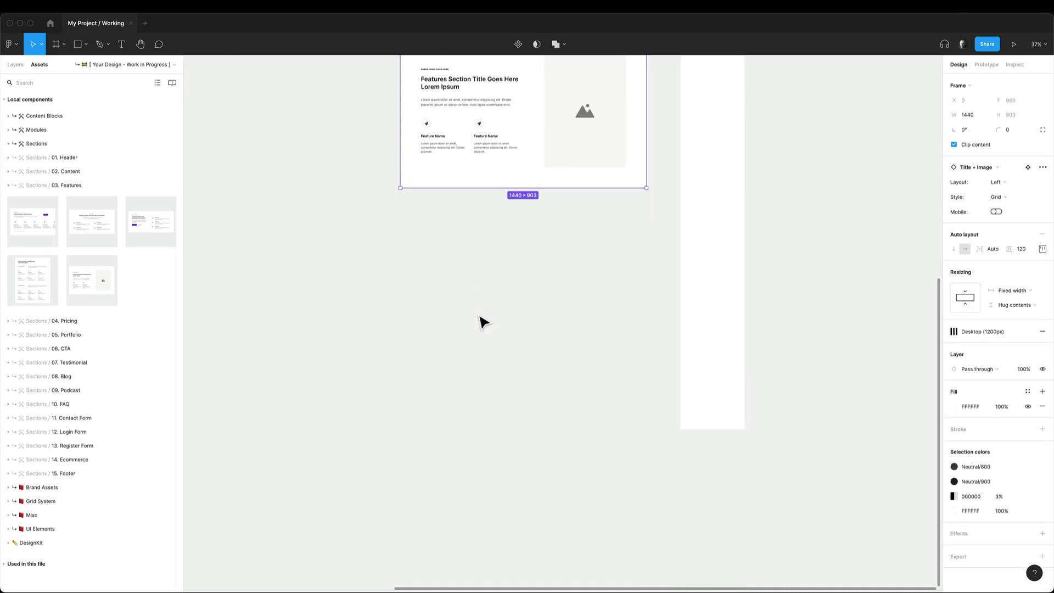
{"action": "left_click", "coordinate": [8, 349]}
{"action": "left_click_drag", "start_coordinate": [91, 384], "coordinate": [516, 187]}
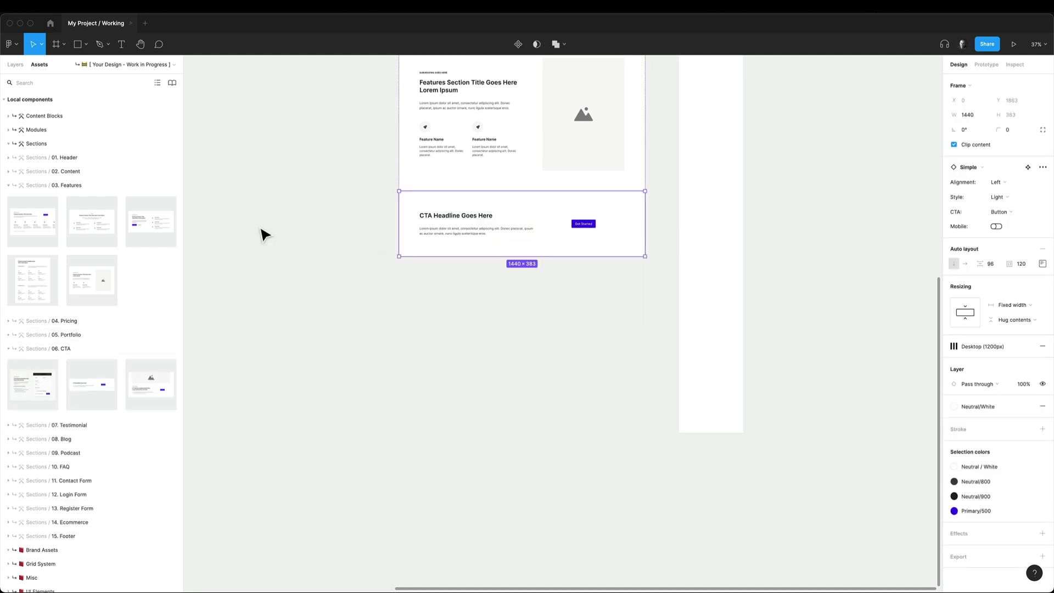
{"action": "left_click", "coordinate": [7, 336]}
{"action": "left_click_drag", "start_coordinate": [114, 374], "coordinate": [468, 263]}
Add the blog section below the portfolio, then a second CTA section below the blog
{"action": "scroll", "coordinate": [468, 264], "scroll_direction": "down", "scroll_amount": 4}
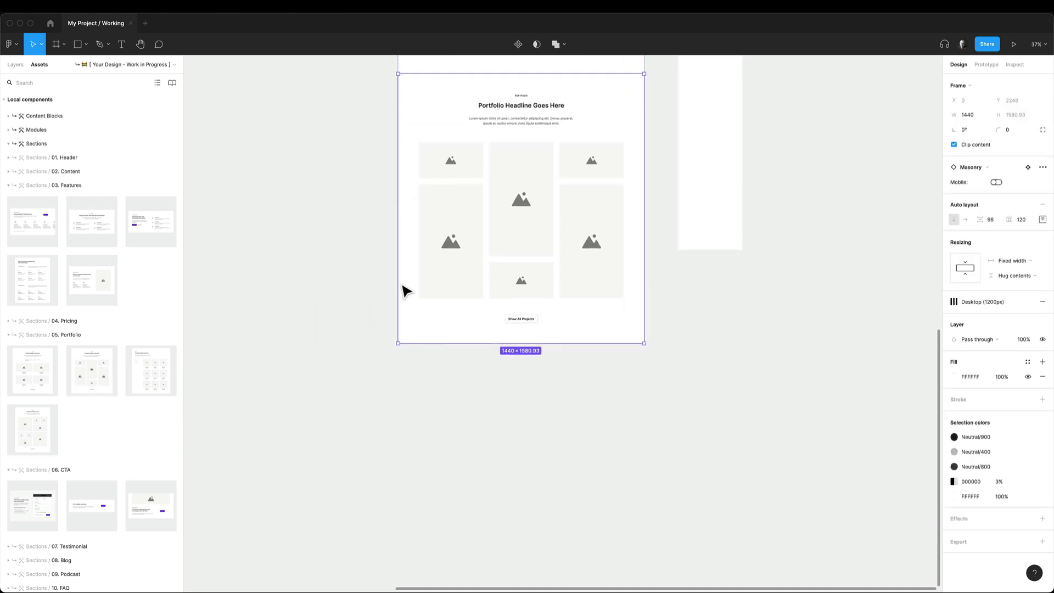
{"action": "scroll", "coordinate": [132, 365], "scroll_direction": "down", "scroll_amount": 5}
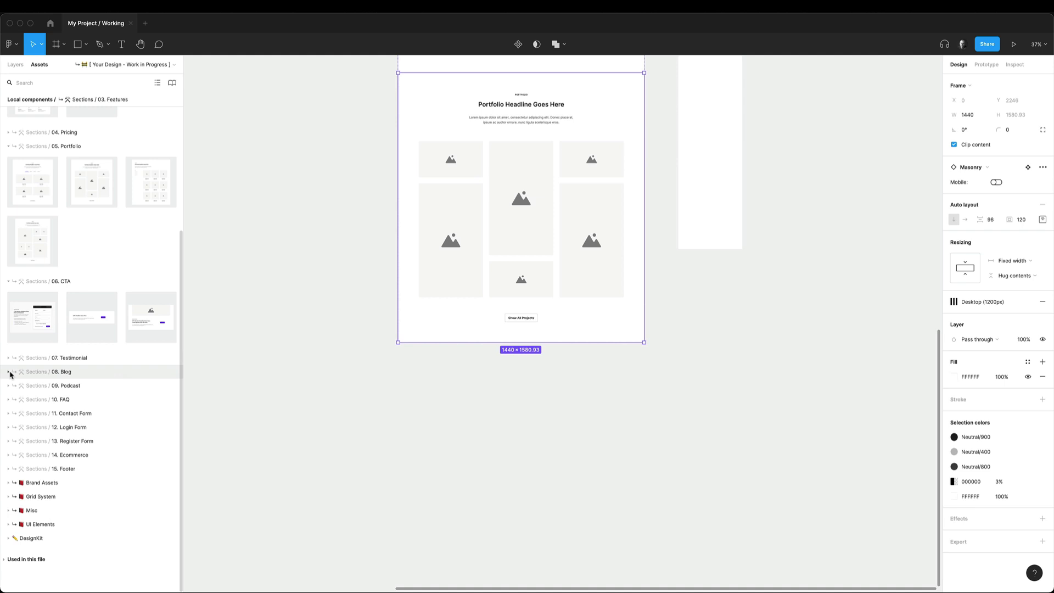
{"action": "left_click", "coordinate": [7, 281]}
{"action": "left_click", "coordinate": [8, 209]}
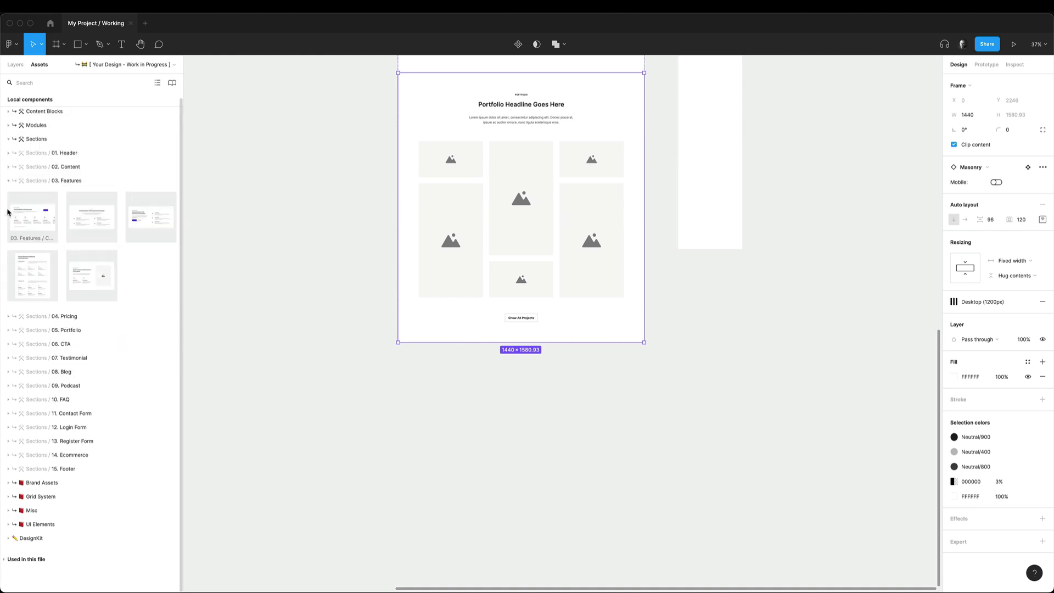
{"action": "left_click", "coordinate": [7, 181]}
{"action": "left_click", "coordinate": [8, 254]}
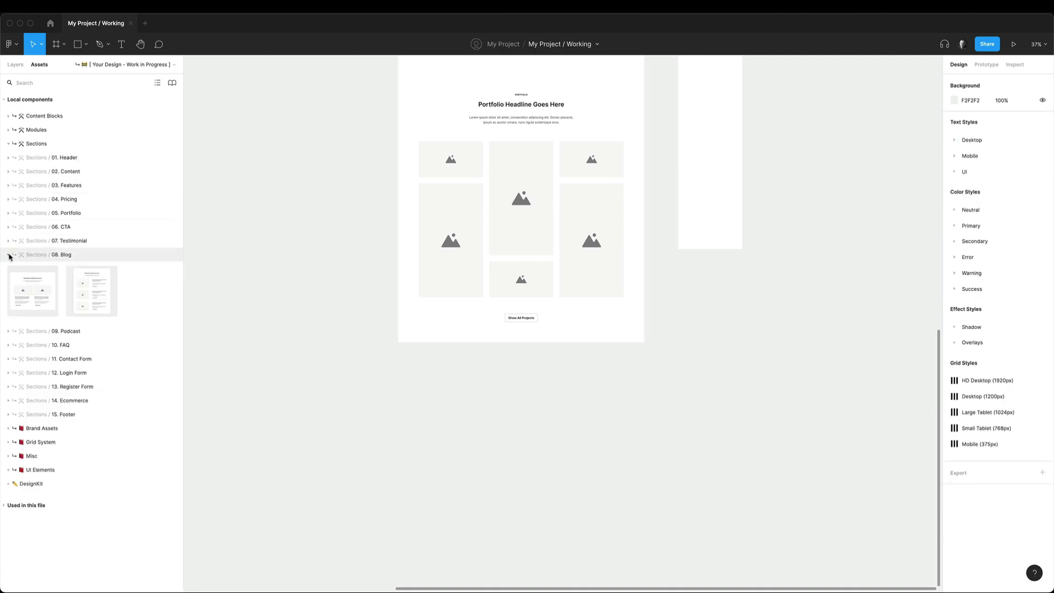
{"action": "left_click_drag", "start_coordinate": [33, 294], "coordinate": [474, 339]}
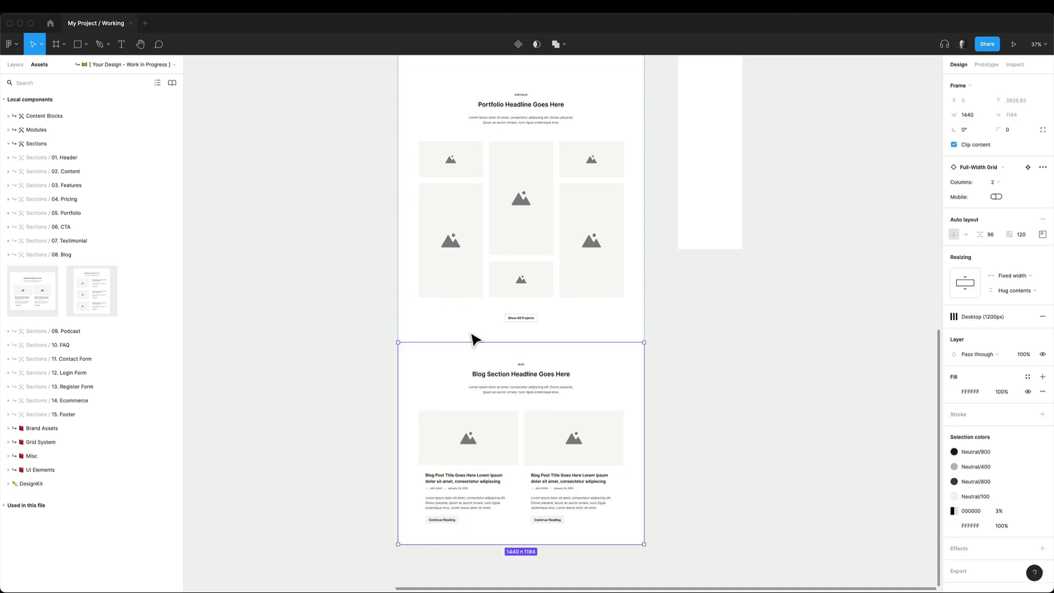
{"action": "left_click", "coordinate": [8, 227]}
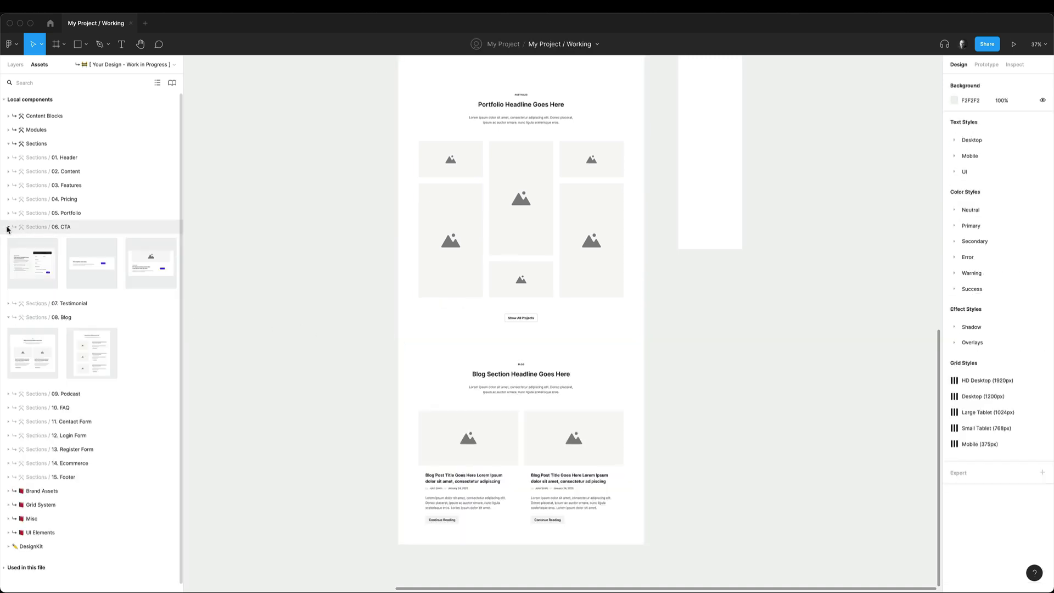
{"action": "left_click_drag", "start_coordinate": [94, 269], "coordinate": [486, 541]}
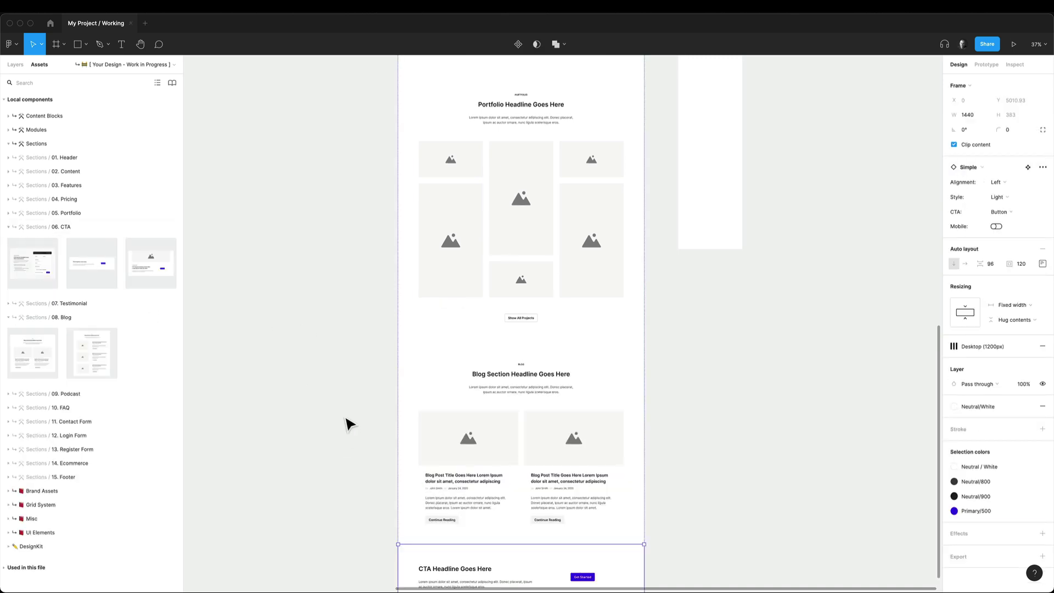
Inspect the left-aligned, right-aligned and left half-screen 02. Content / Title + Image variants
{"action": "scroll", "coordinate": [349, 425], "scroll_direction": "down", "scroll_amount": 3}
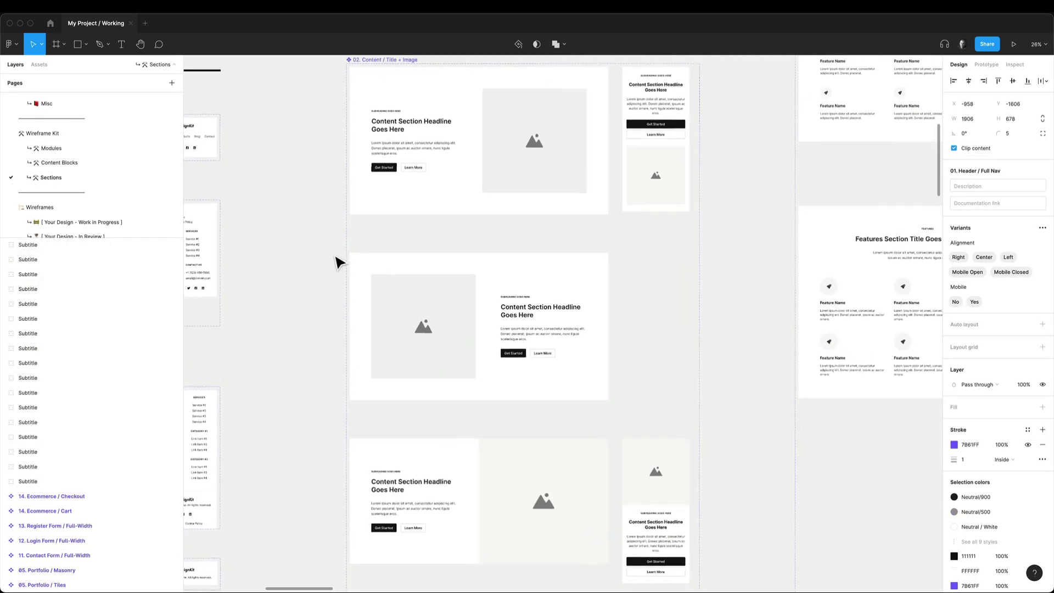
{"action": "left_click", "coordinate": [497, 199]}
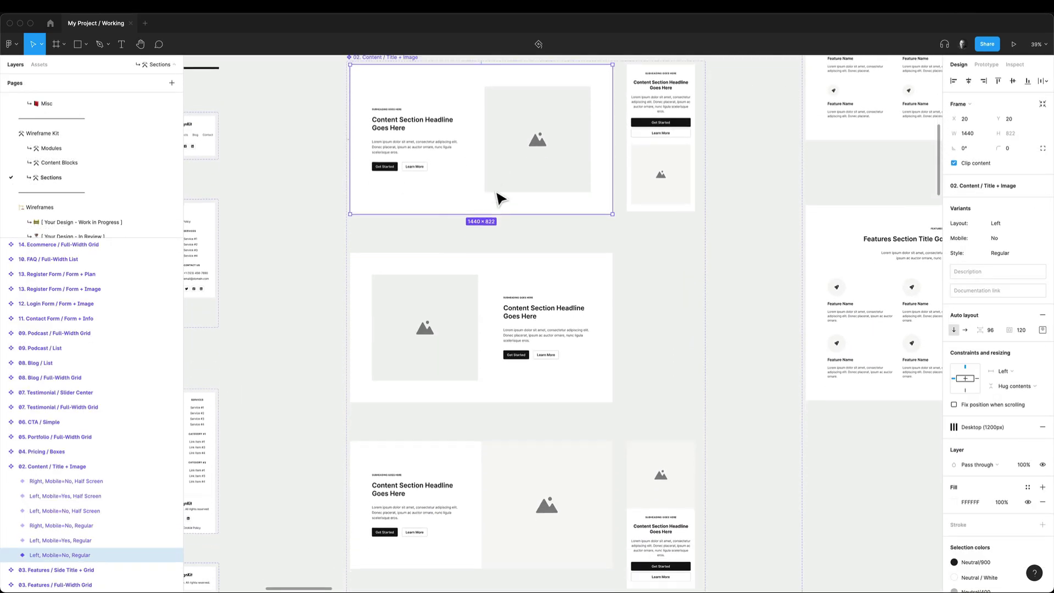
{"action": "scroll", "coordinate": [500, 199], "scroll_direction": "down", "scroll_amount": 2}
{"action": "left_click", "coordinate": [498, 228]}
{"action": "scroll", "coordinate": [498, 228], "scroll_direction": "down", "scroll_amount": 4}
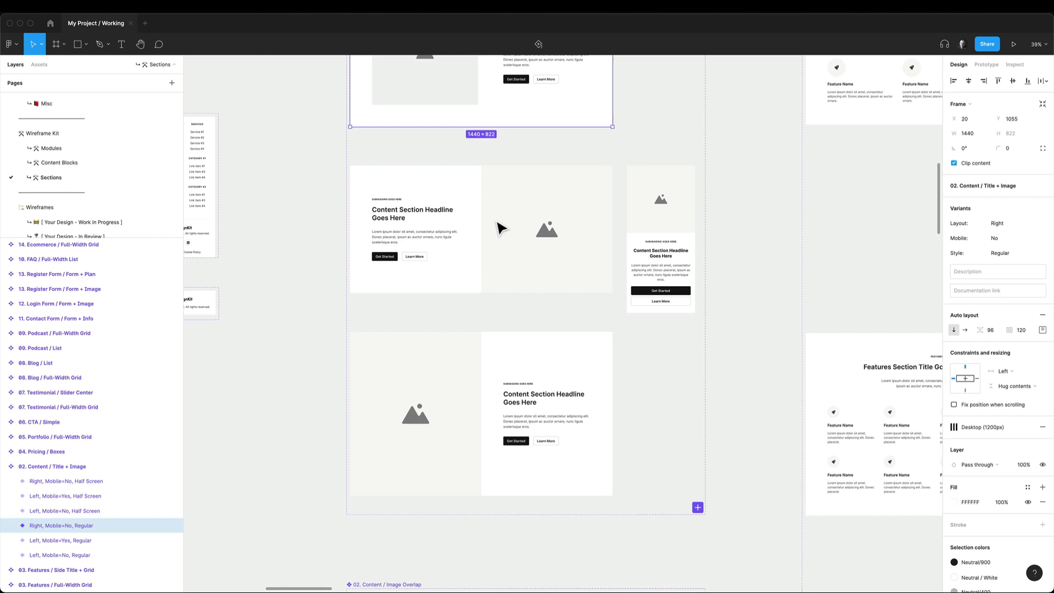
{"action": "left_click", "coordinate": [473, 230]}
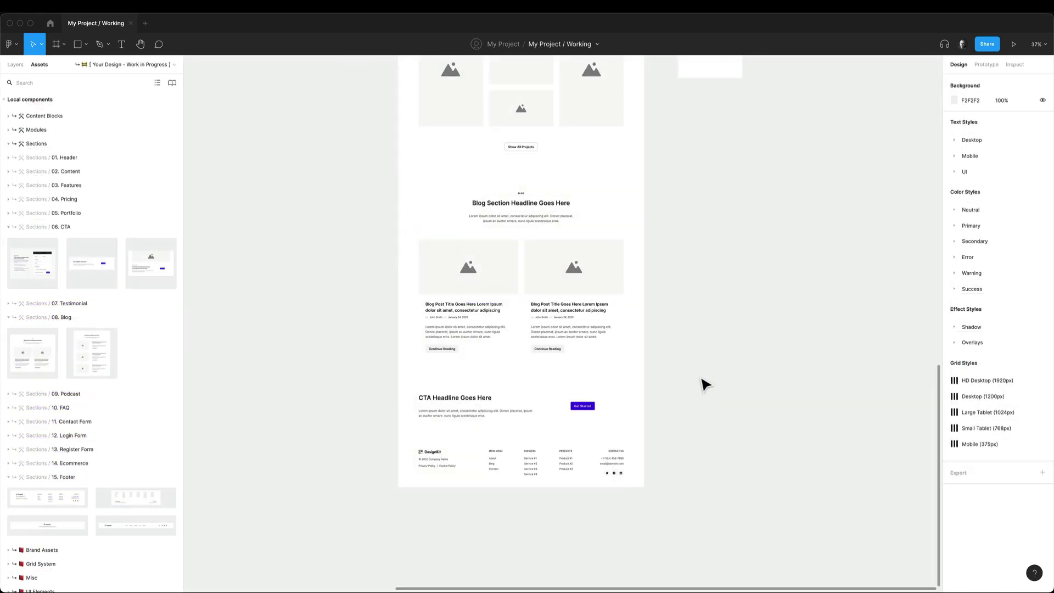
Bring the desktop frame's top content section into view and select its Get Started button
{"action": "scroll", "coordinate": [706, 384], "scroll_direction": "up", "scroll_amount": 15}
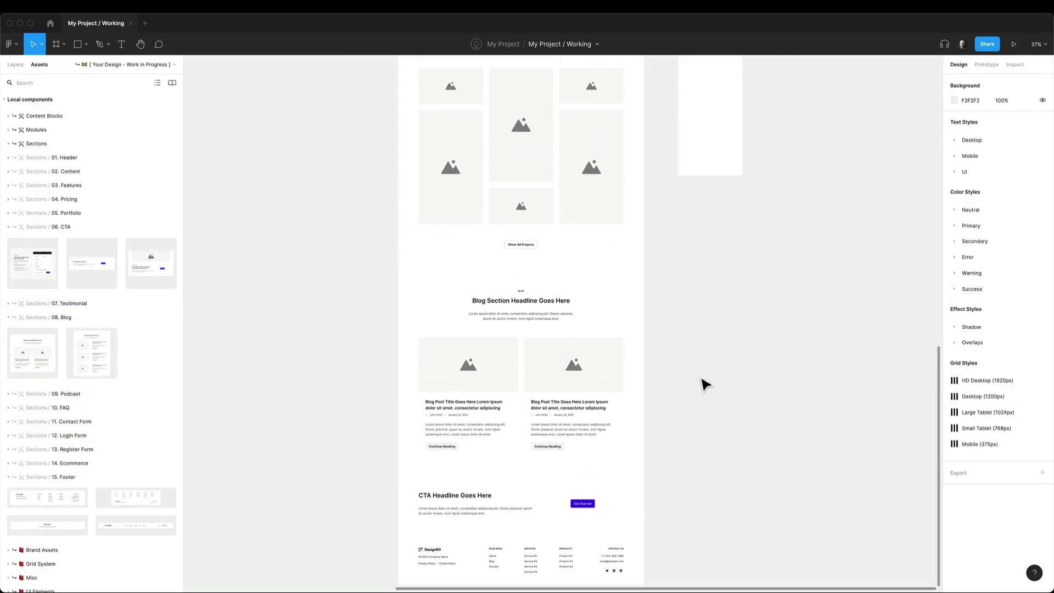
{"action": "scroll", "coordinate": [706, 385], "scroll_direction": "down", "scroll_amount": 2}
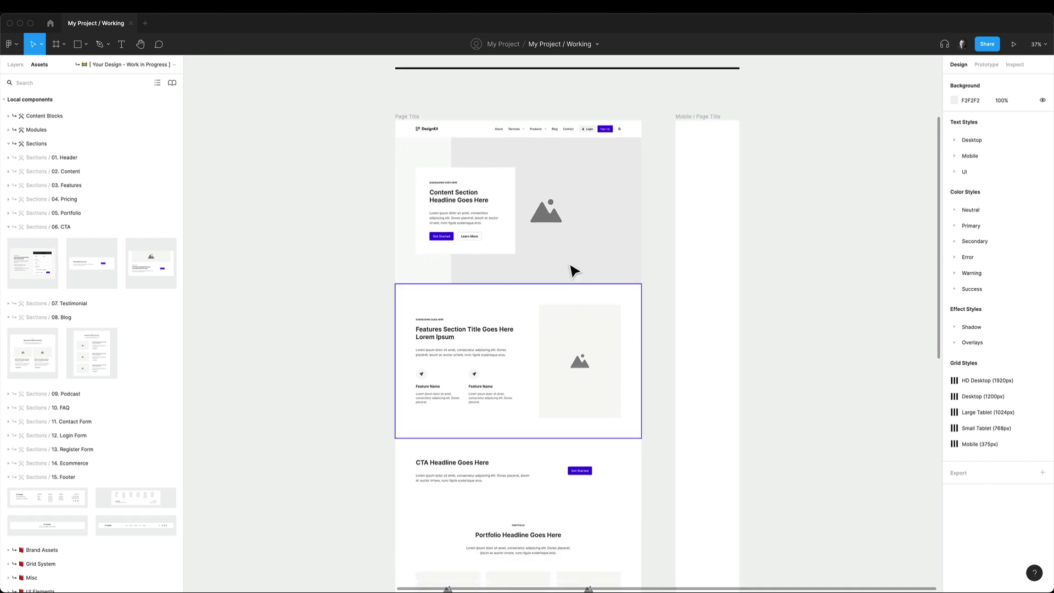
{"action": "scroll", "coordinate": [527, 99], "scroll_direction": "up", "scroll_amount": 6}
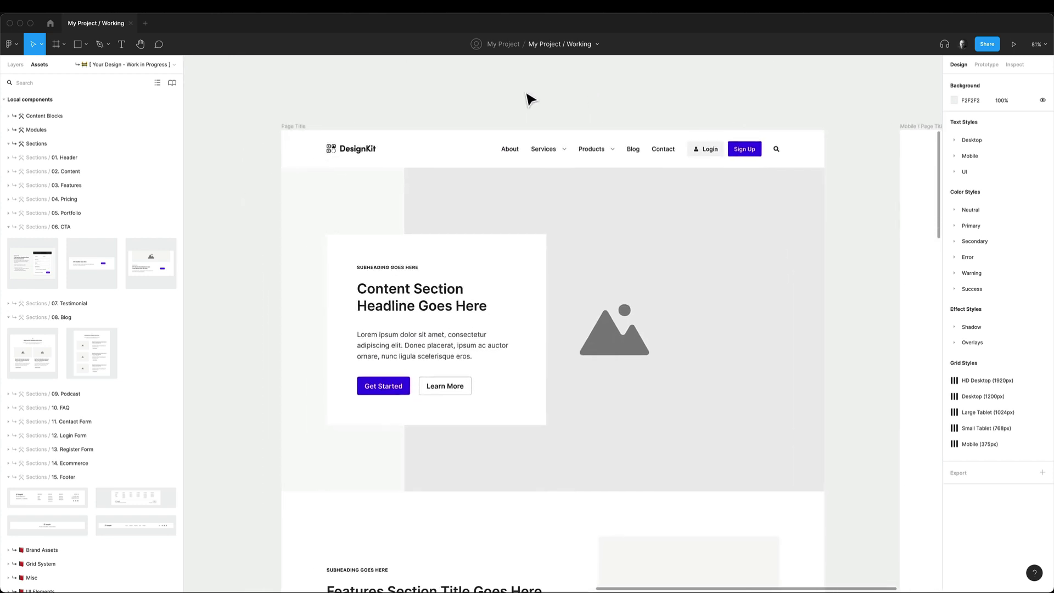
{"action": "left_click", "coordinate": [419, 376]}
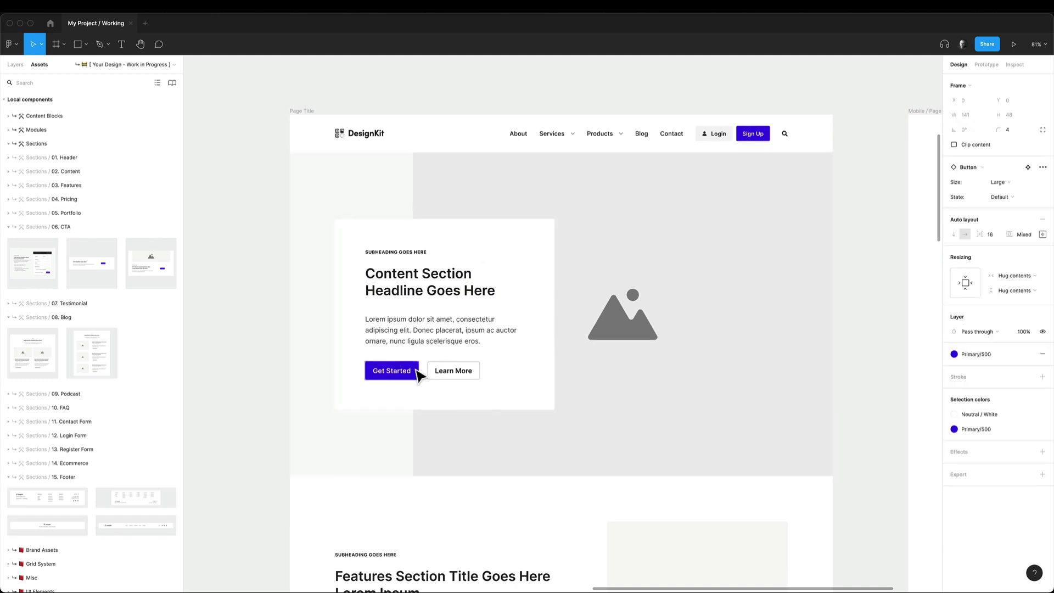
Change the Primary/500 colour style's hex from 3C00E7 to 111111, turning the buttons black
{"action": "left_click", "coordinate": [974, 357]}
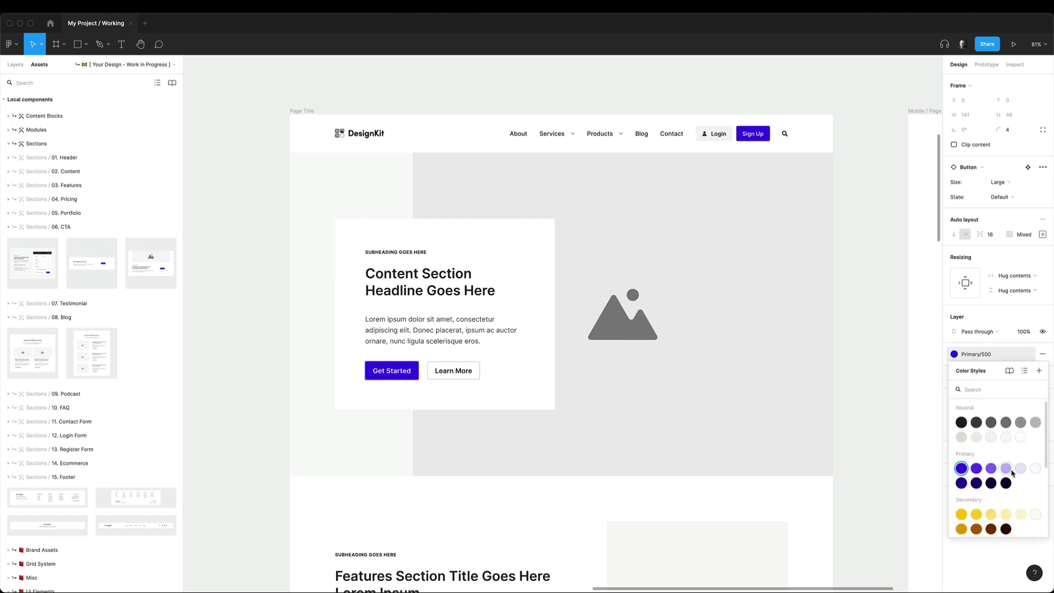
{"action": "left_click", "coordinate": [1024, 371]}
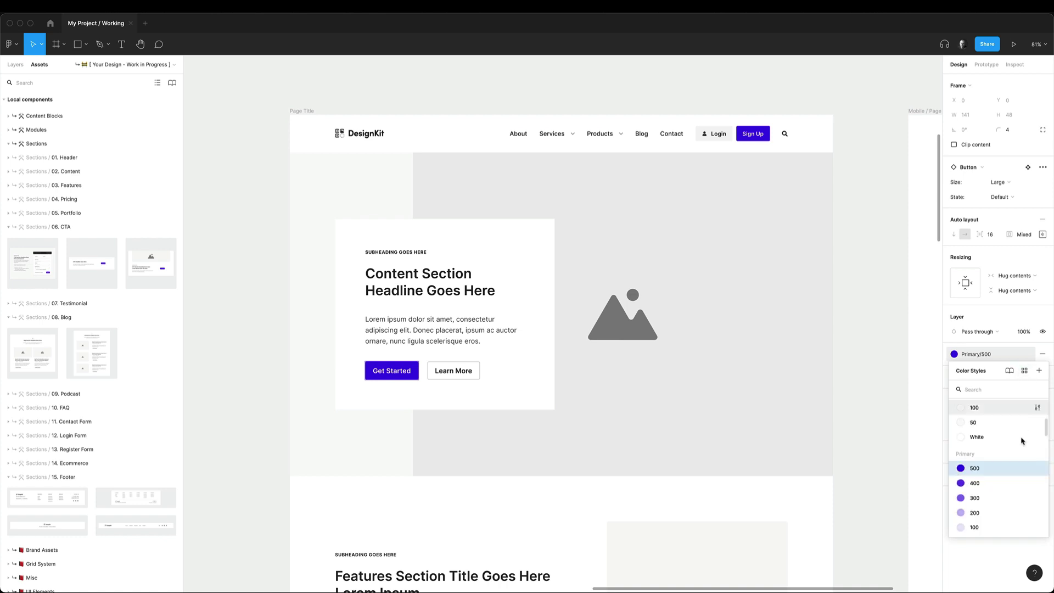
{"action": "left_click", "coordinate": [1039, 469]}
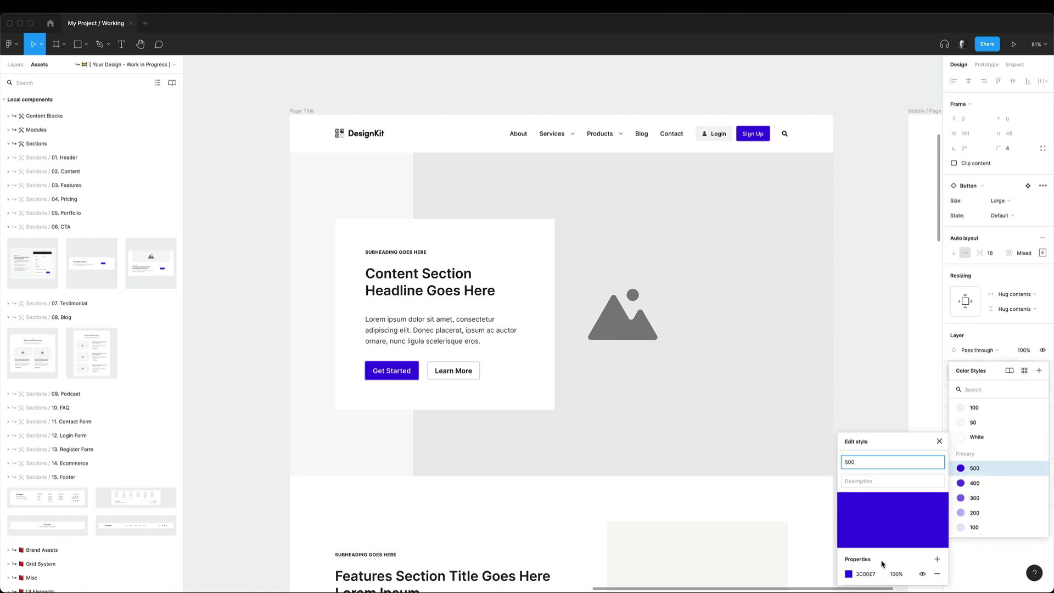
{"action": "left_click", "coordinate": [870, 575]}
{"action": "type", "text": "111111"}
{"action": "key", "text": "Return"}
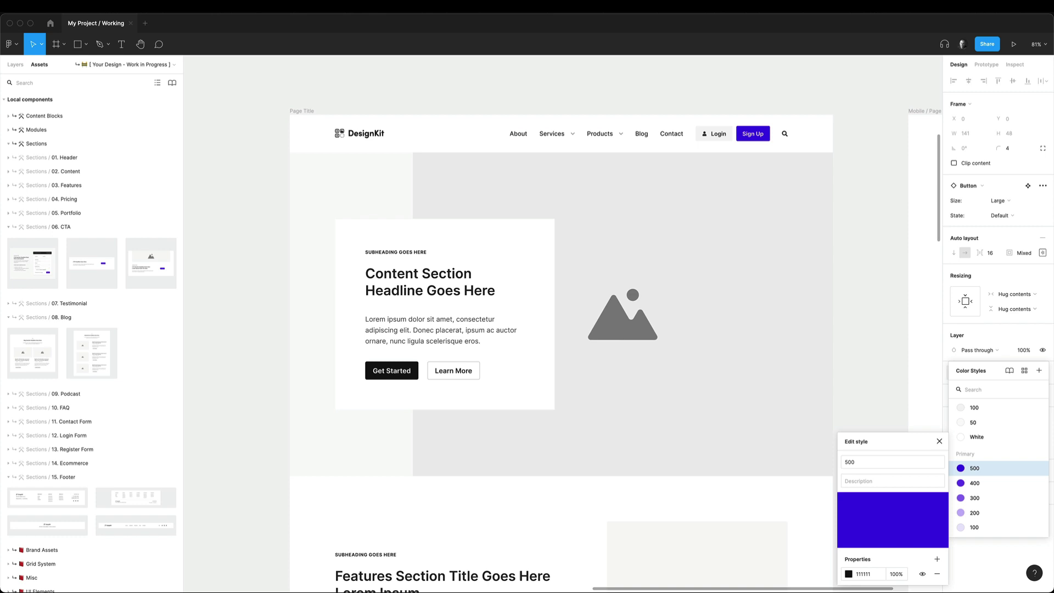
{"action": "left_click", "coordinate": [228, 300]}
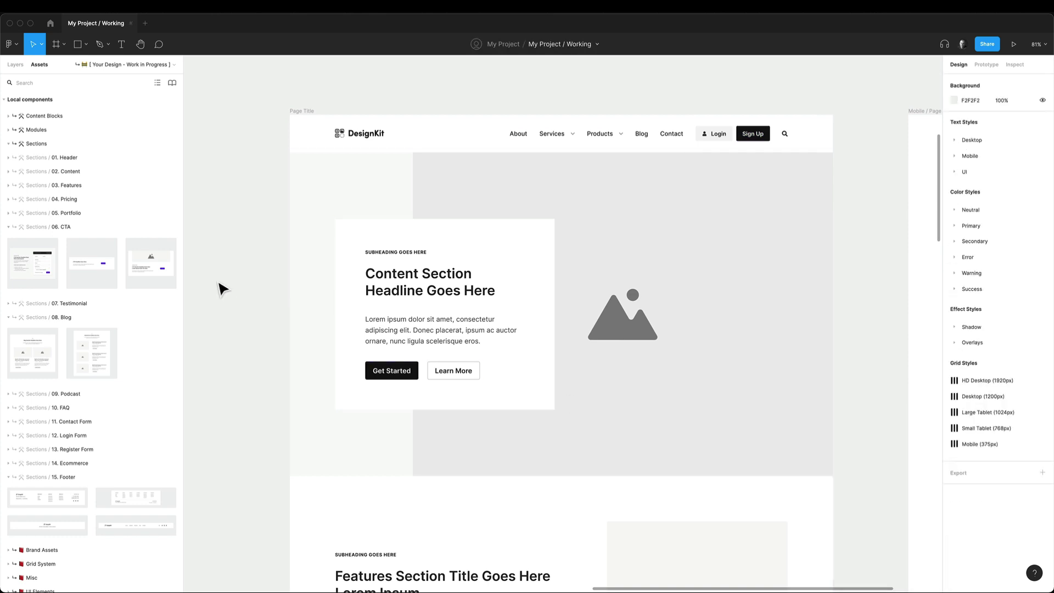
{"action": "scroll", "coordinate": [224, 287], "scroll_direction": "down", "scroll_amount": 2}
{"action": "scroll", "coordinate": [224, 288], "scroll_direction": "down", "scroll_amount": 2}
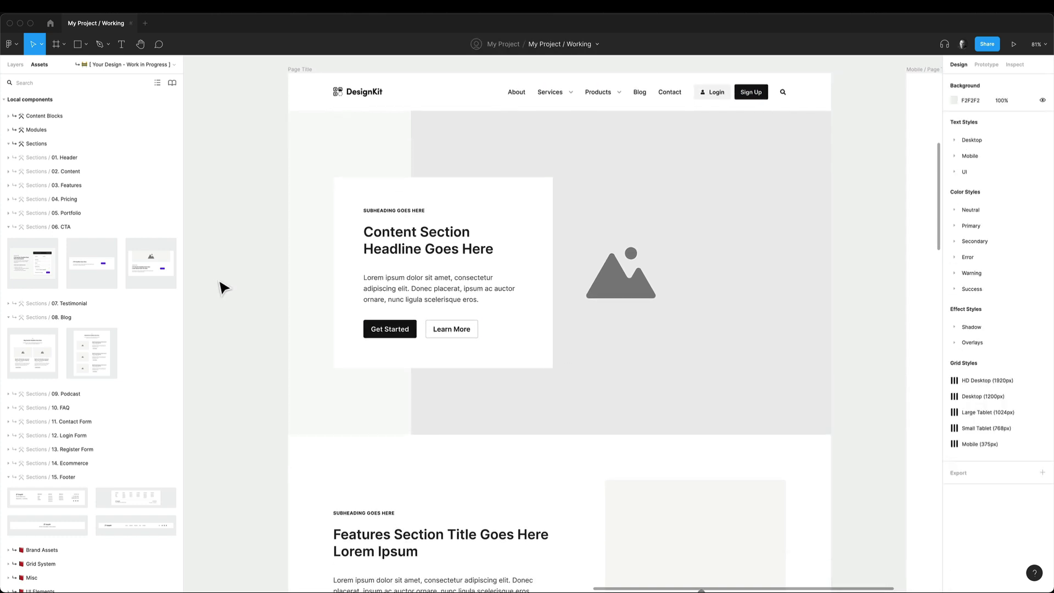
{"action": "scroll", "coordinate": [224, 288], "scroll_direction": "down", "scroll_amount": 10}
{"action": "scroll", "coordinate": [225, 288], "scroll_direction": "down", "scroll_amount": 3, "text": "ctrl"}
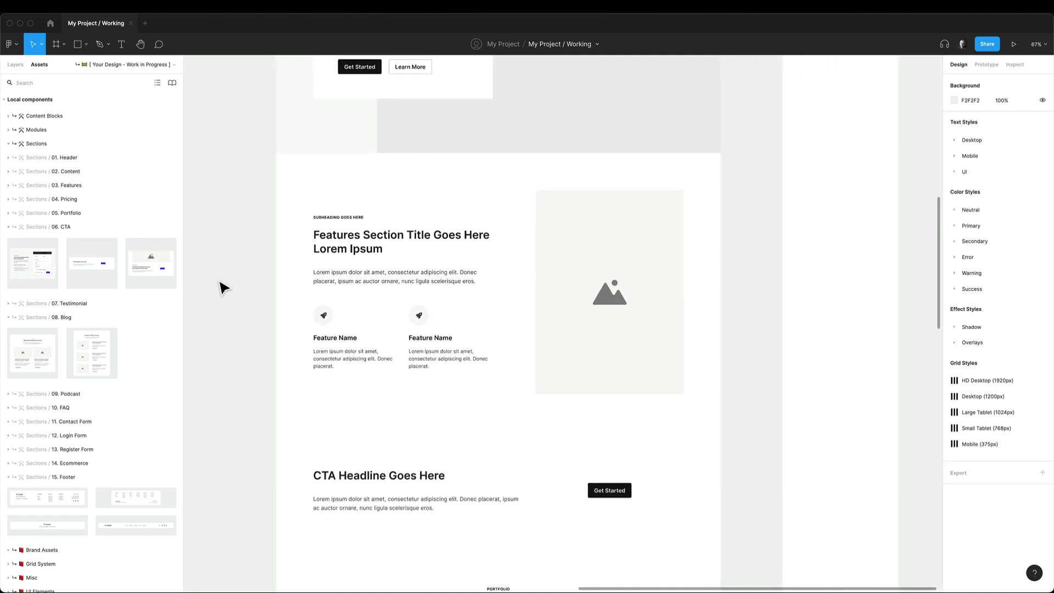
{"action": "scroll", "coordinate": [224, 288], "scroll_direction": "down", "scroll_amount": 3}
{"action": "scroll", "coordinate": [224, 288], "scroll_direction": "left", "scroll_amount": 2}
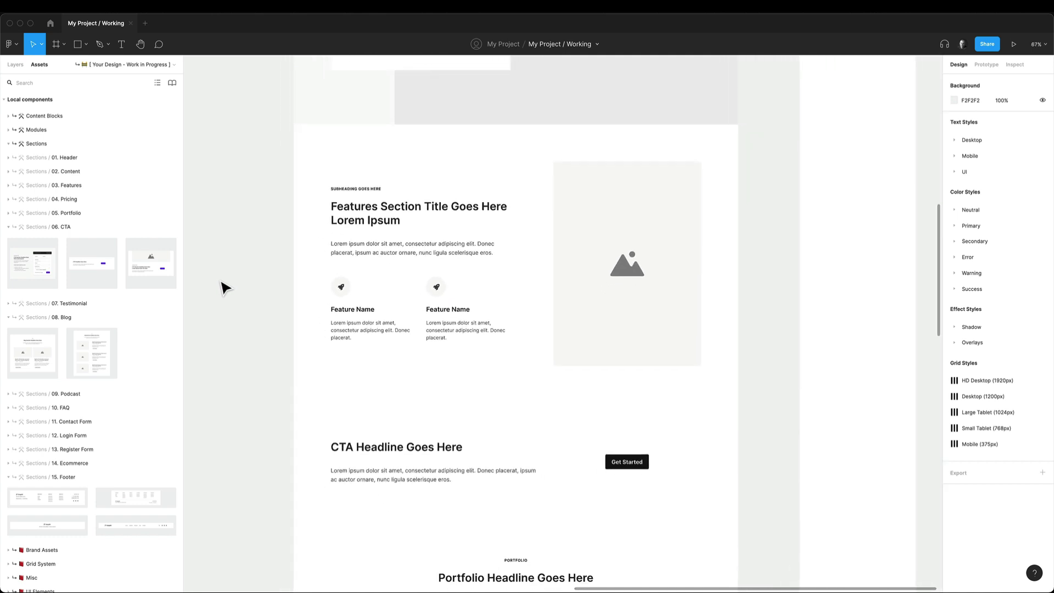
Duplicate the Features section and set the copy's Layout to Right and Style to List
{"action": "left_click", "coordinate": [456, 288]}
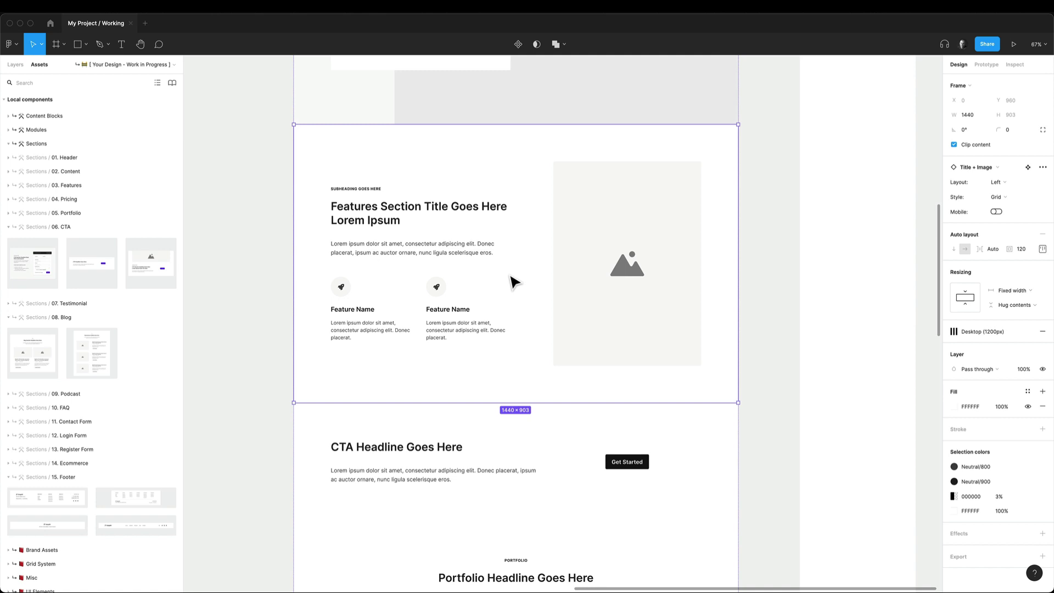
{"action": "key", "text": "ctrl+d"}
{"action": "key", "text": "alt+1"}
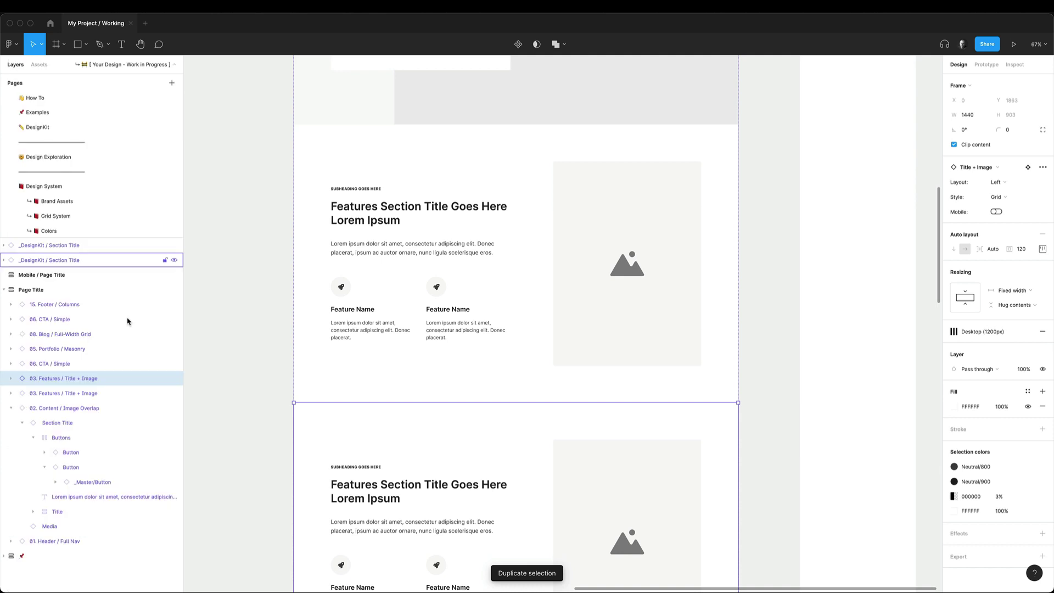
{"action": "scroll", "coordinate": [501, 354], "scroll_direction": "down", "scroll_amount": 3}
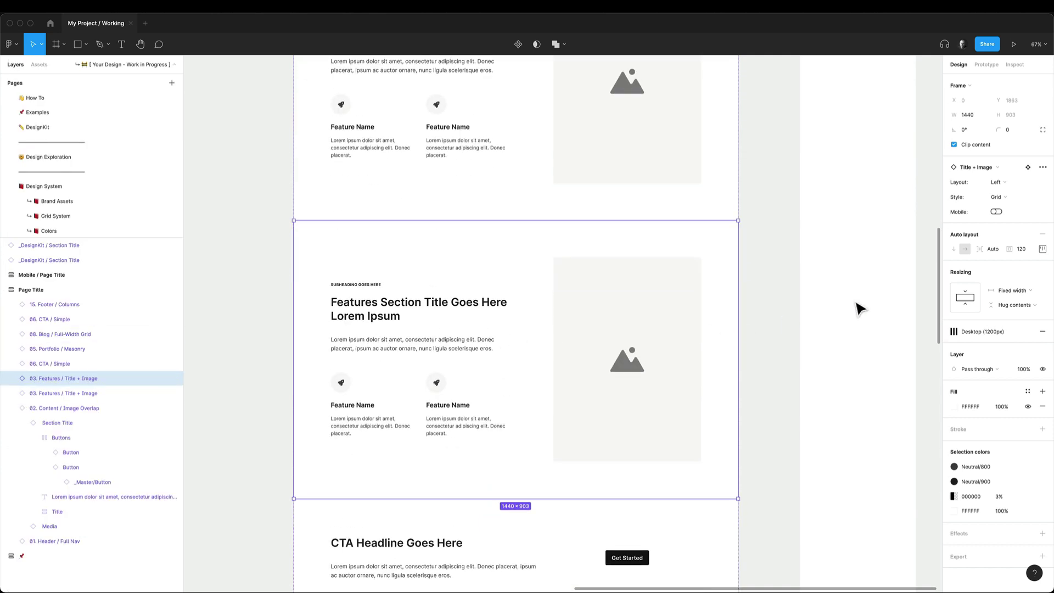
{"action": "left_click", "coordinate": [996, 182]}
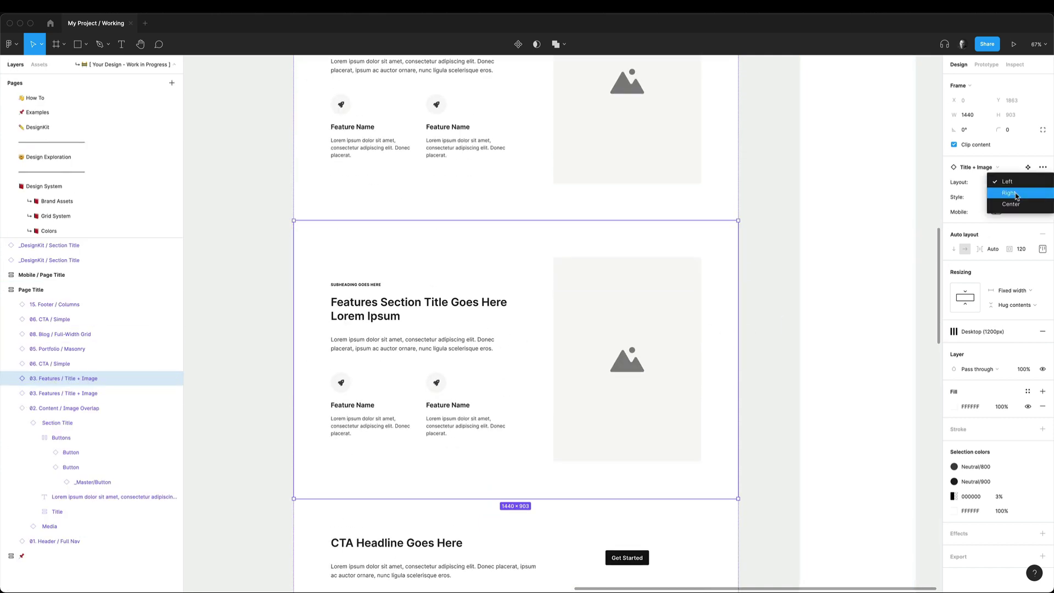
{"action": "left_click", "coordinate": [1017, 195]}
{"action": "left_click", "coordinate": [1018, 196]}
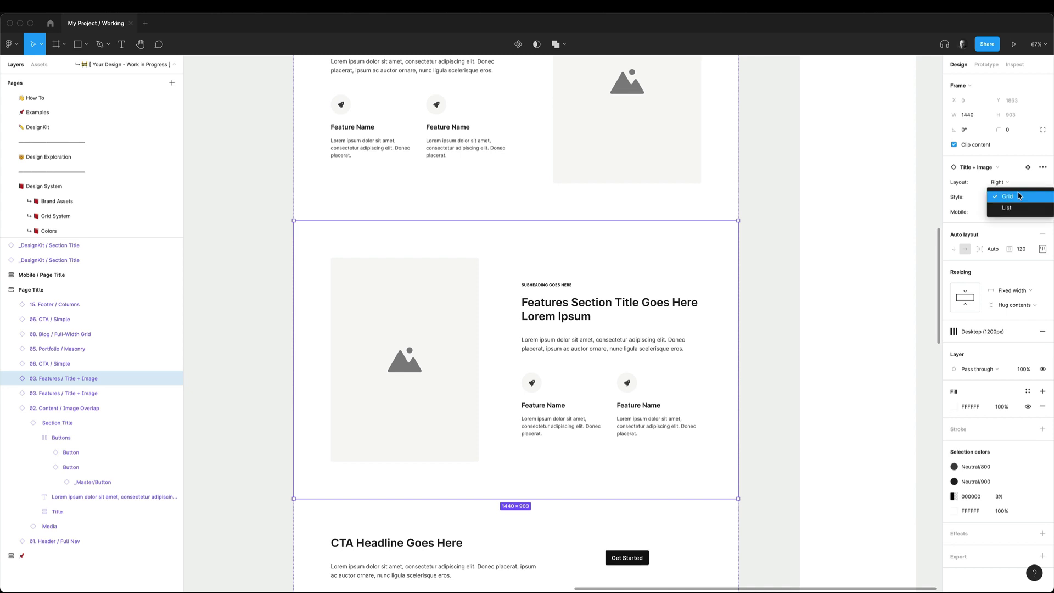
{"action": "left_click", "coordinate": [1015, 207]}
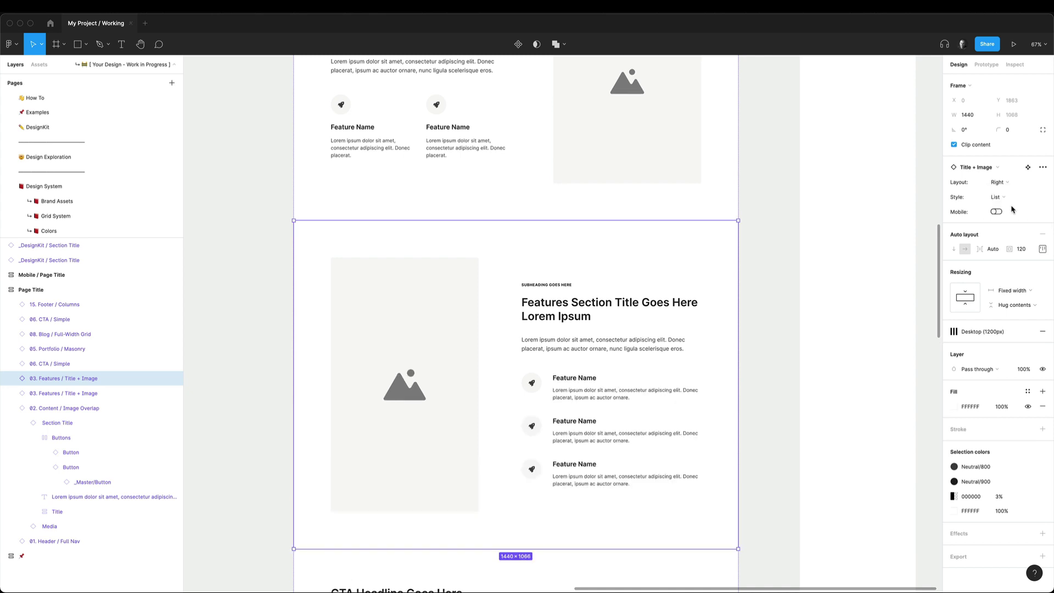
{"action": "scroll", "coordinate": [701, 313], "scroll_direction": "down", "scroll_amount": 5}
{"action": "left_click", "coordinate": [671, 357]}
Switch the first CTA section's style to Dark
{"action": "scroll", "coordinate": [671, 357], "scroll_direction": "down", "scroll_amount": 2}
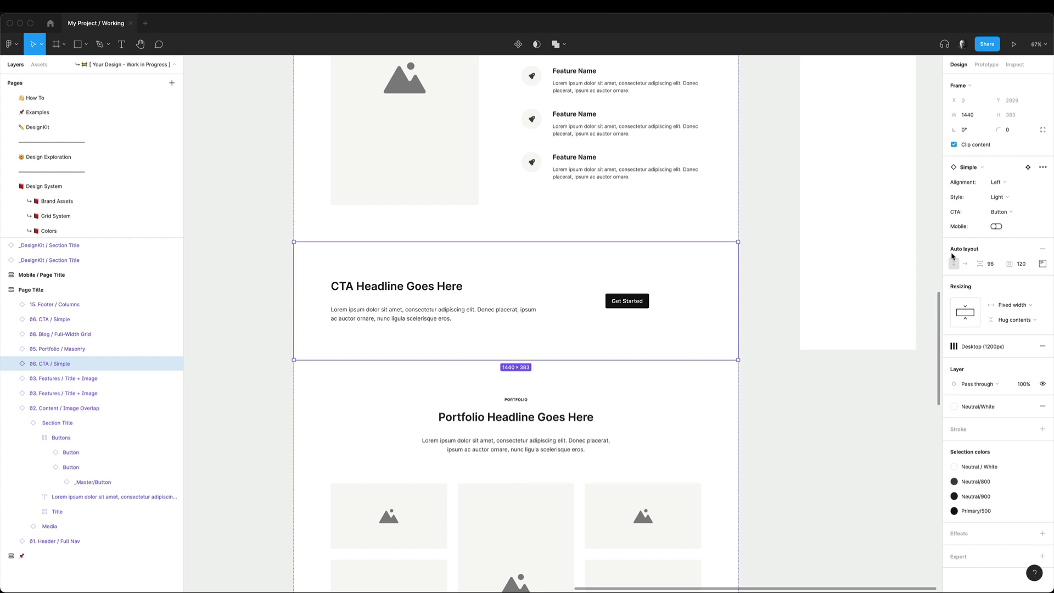
{"action": "left_click", "coordinate": [1002, 198]}
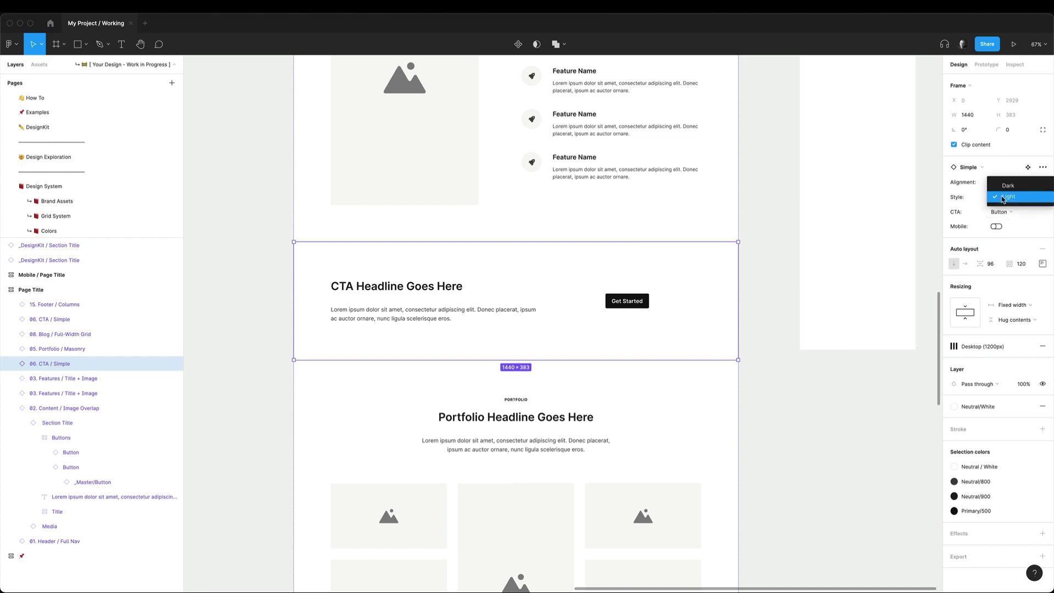
{"action": "left_click", "coordinate": [1014, 186]}
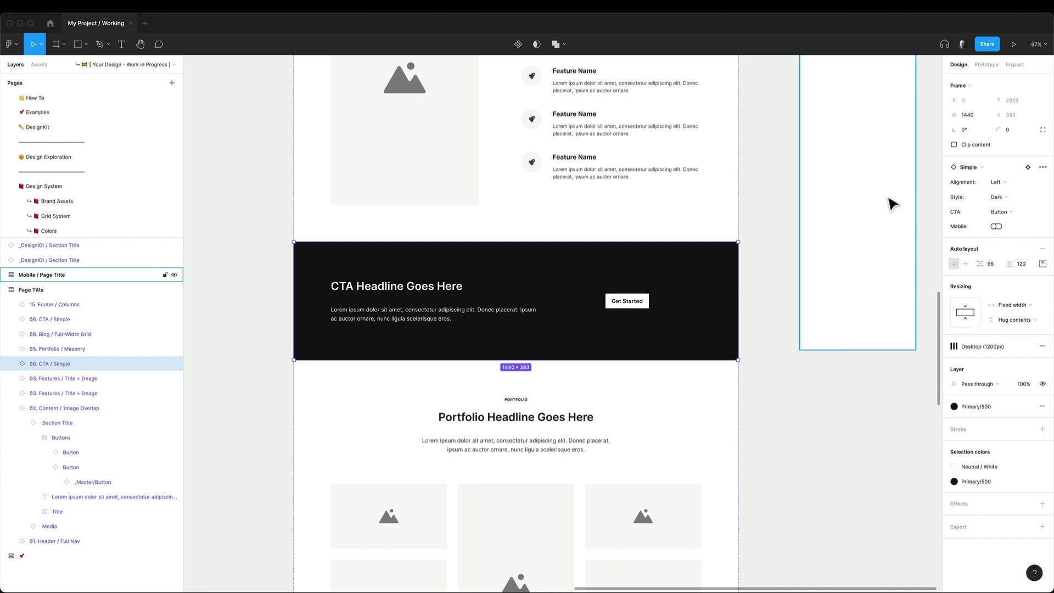
{"action": "scroll", "coordinate": [668, 284], "scroll_direction": "down", "scroll_amount": 10}
Fill the Blog section with the light grey Neutral colour style
{"action": "left_click", "coordinate": [669, 285]}
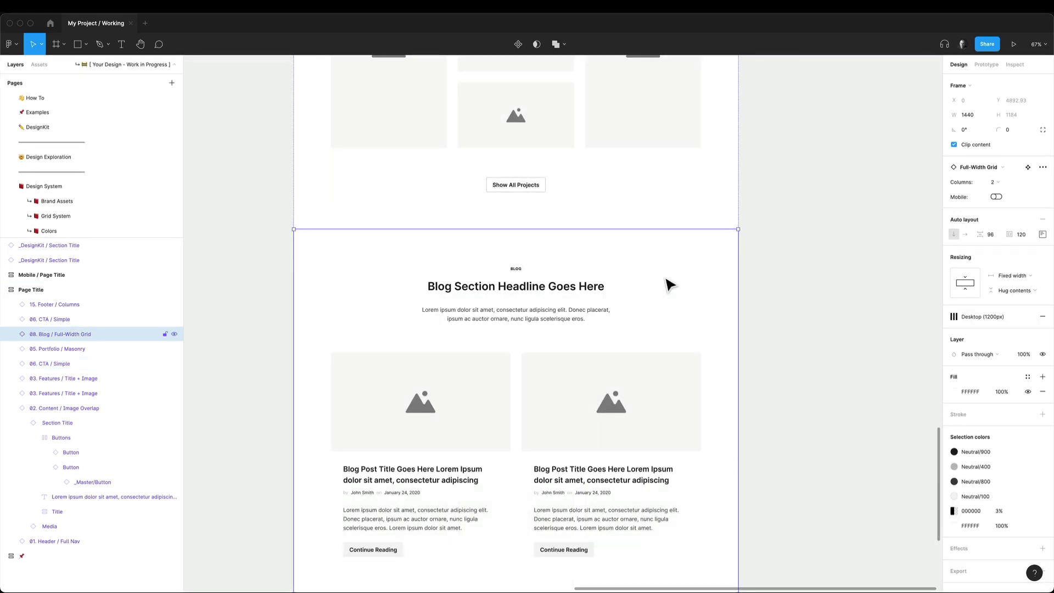
{"action": "left_click", "coordinate": [1028, 376]}
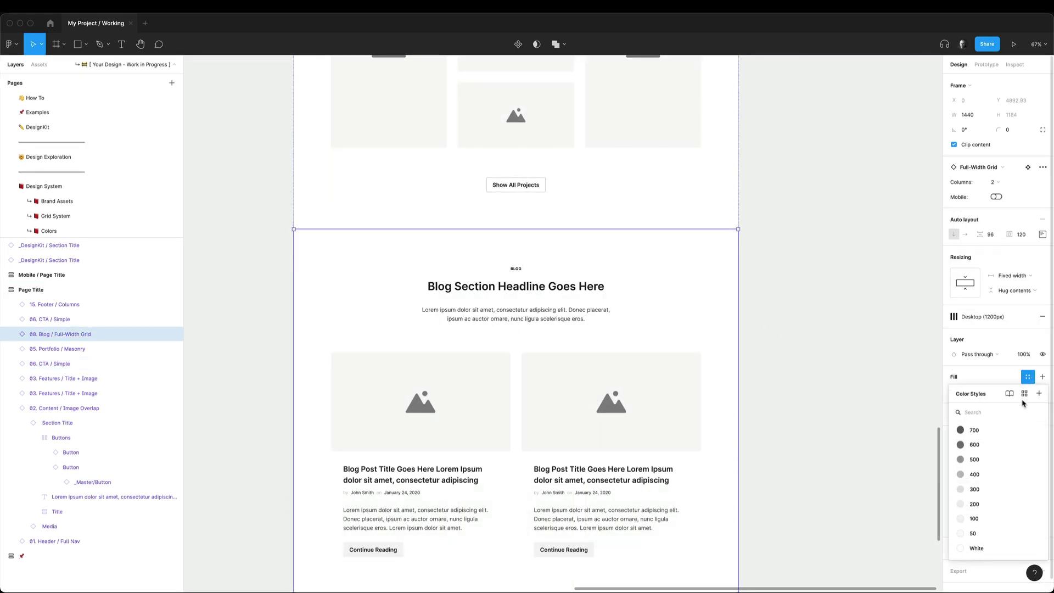
{"action": "left_click", "coordinate": [1025, 394]}
{"action": "left_click", "coordinate": [991, 452]}
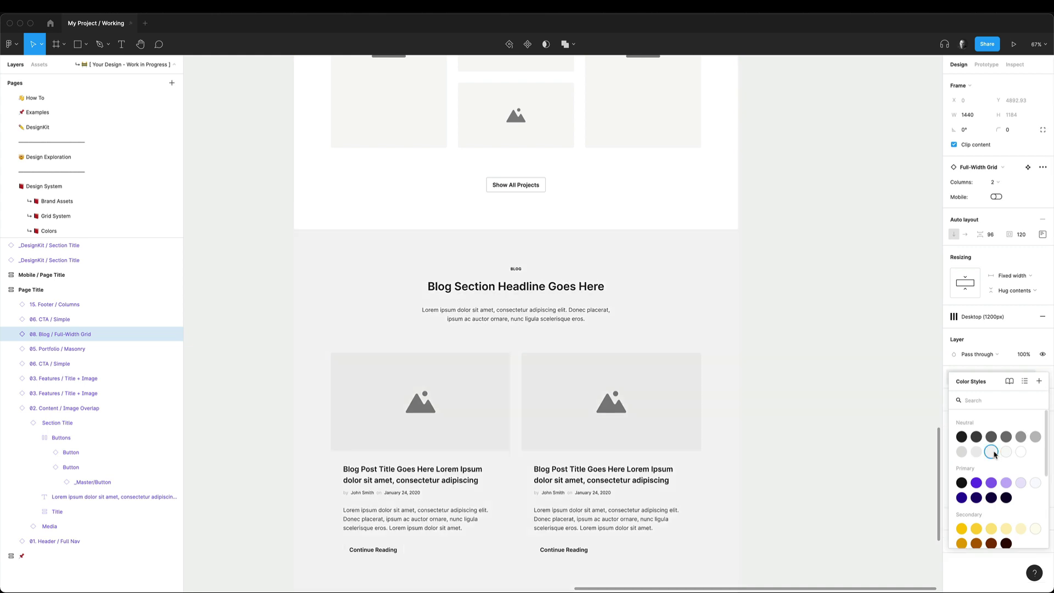
{"action": "left_click", "coordinate": [776, 256]}
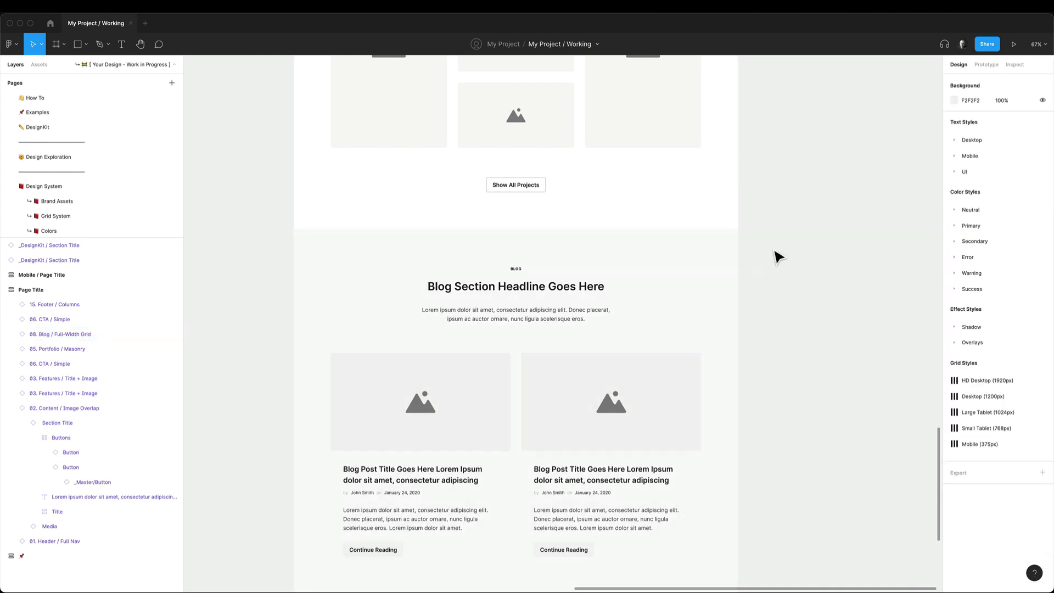
Make the bottom CTA Dark, with an Email sign-up form and Center alignment
{"action": "scroll", "coordinate": [776, 256], "scroll_direction": "down", "scroll_amount": 10}
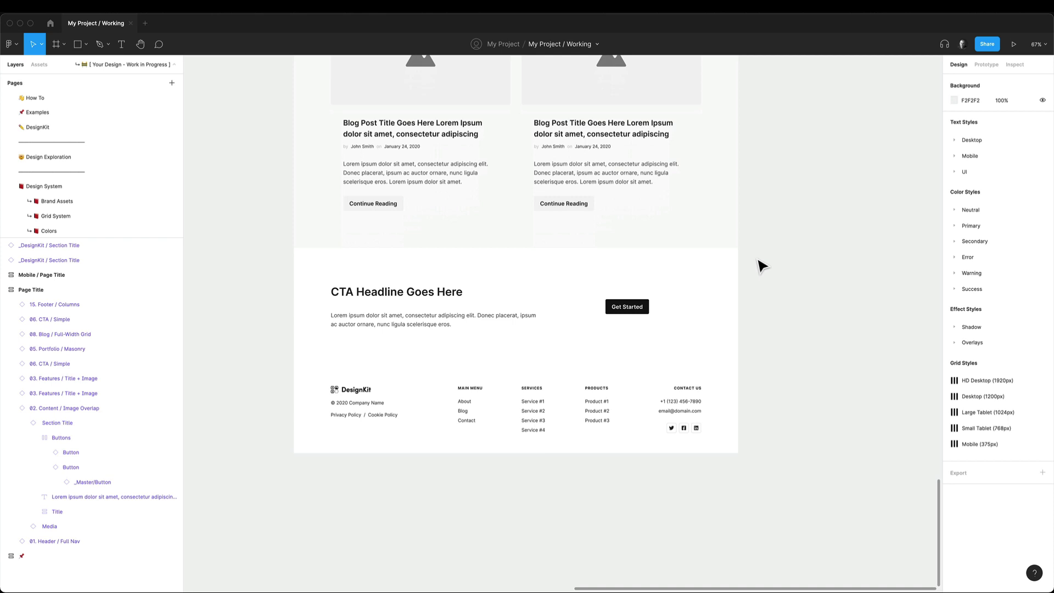
{"action": "left_click", "coordinate": [727, 280]}
{"action": "left_click", "coordinate": [999, 199]}
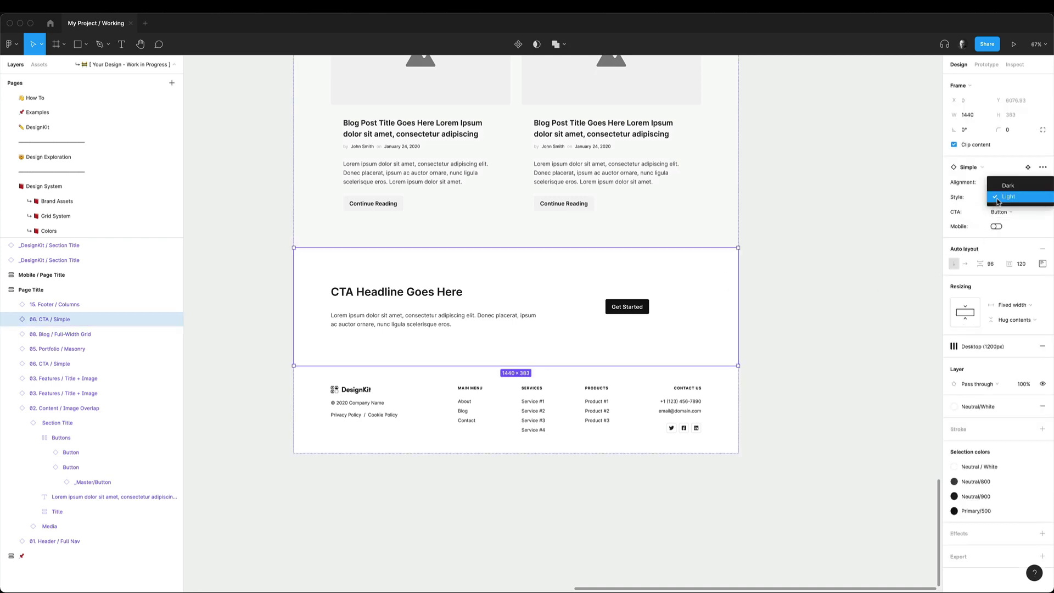
{"action": "left_click", "coordinate": [1007, 187]}
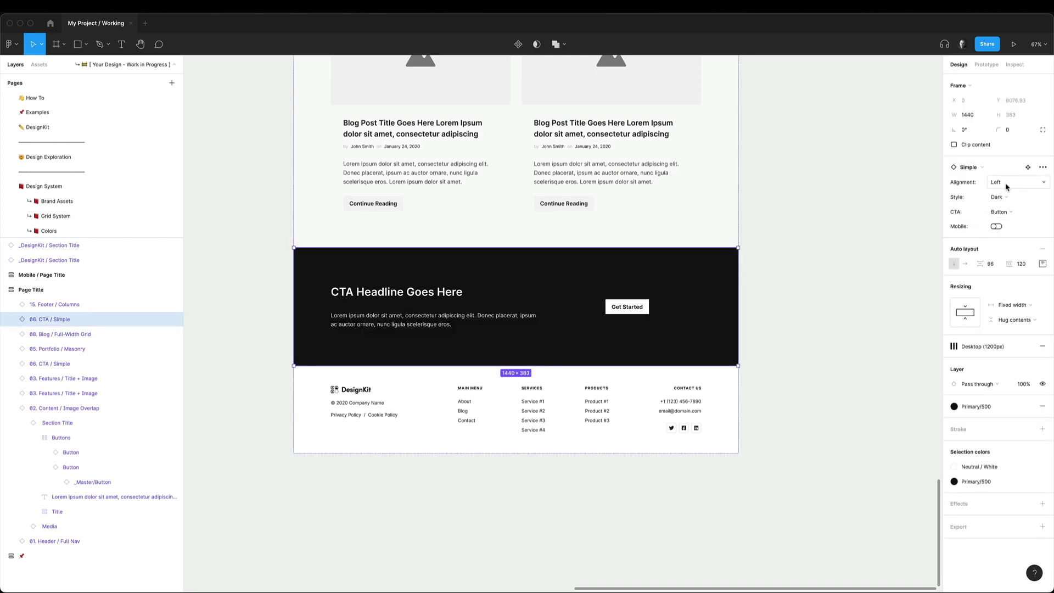
{"action": "left_click", "coordinate": [1006, 213]}
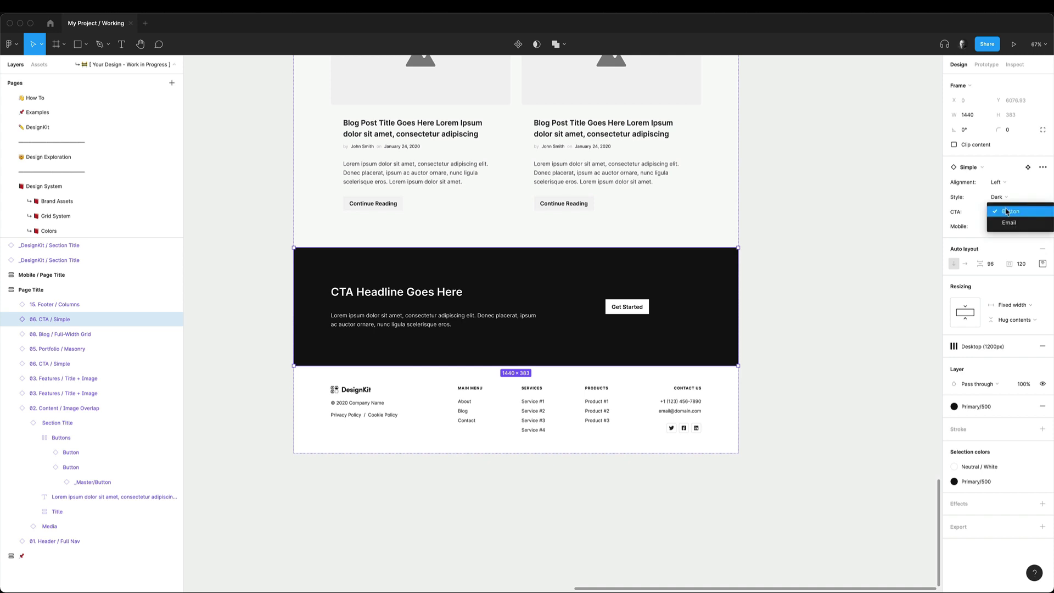
{"action": "left_click", "coordinate": [1007, 224]}
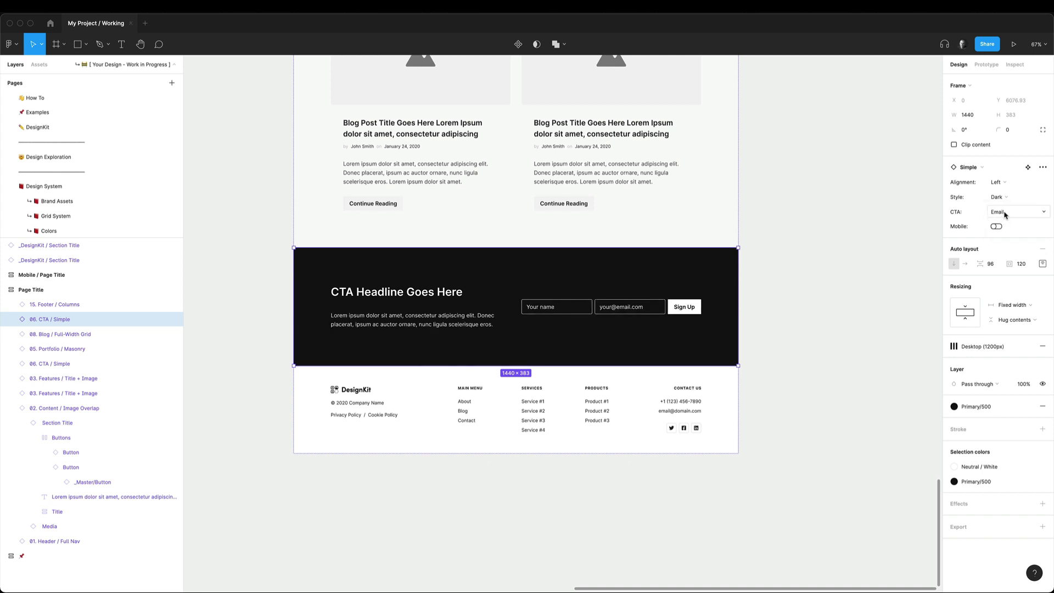
{"action": "left_click", "coordinate": [1007, 183]}
{"action": "left_click", "coordinate": [1009, 172]}
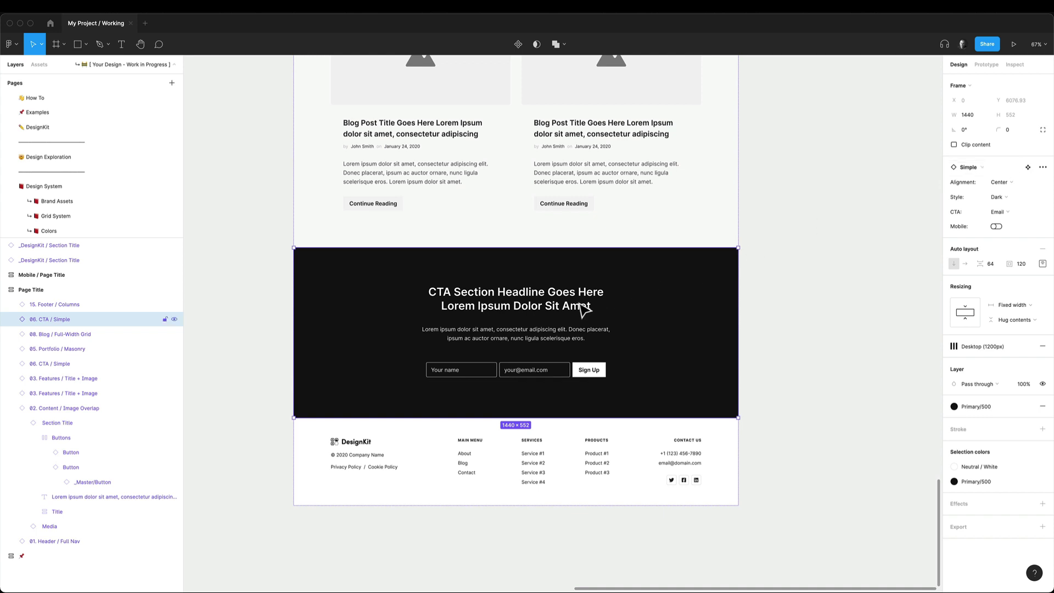
{"action": "left_click", "coordinate": [800, 338]}
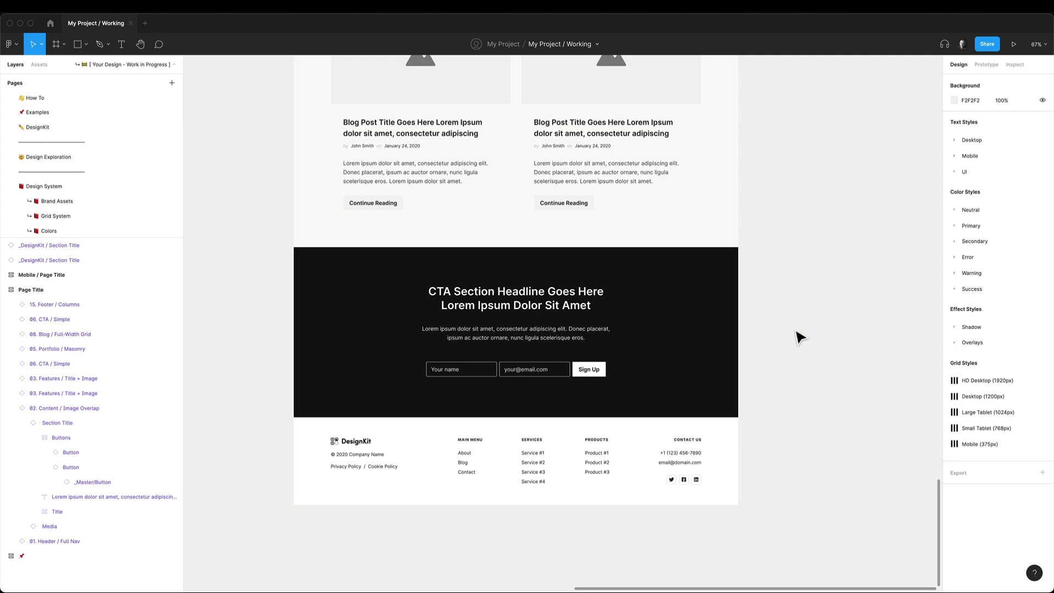
{"action": "scroll", "coordinate": [800, 337], "scroll_direction": "down", "scroll_amount": 2}
{"action": "scroll", "coordinate": [800, 338], "scroll_direction": "up", "scroll_amount": 5}
{"action": "scroll", "coordinate": [800, 338], "scroll_direction": "up", "scroll_amount": 15}
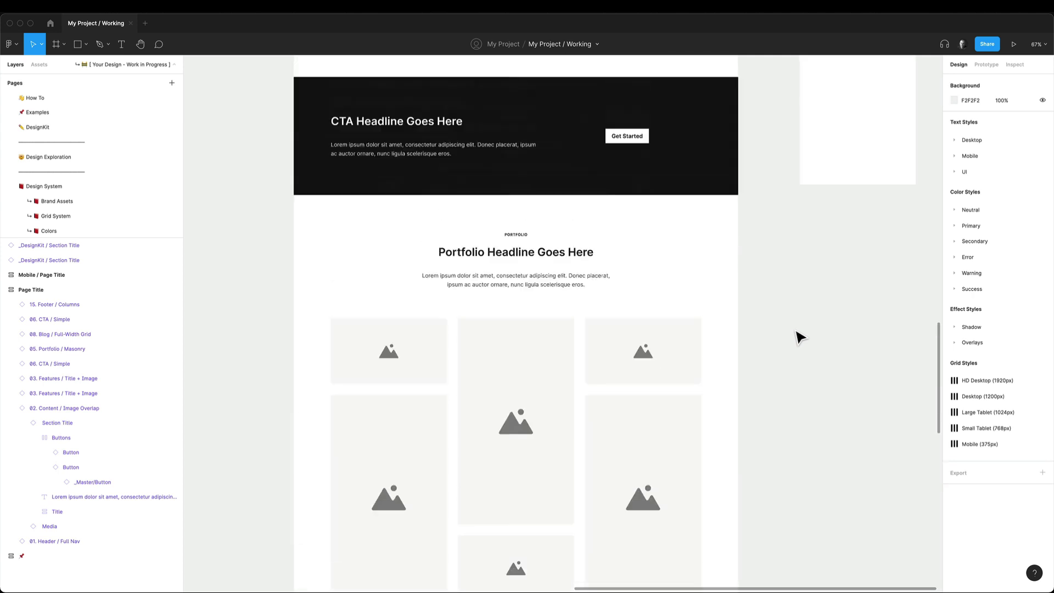
{"action": "scroll", "coordinate": [800, 337], "scroll_direction": "up", "scroll_amount": 8}
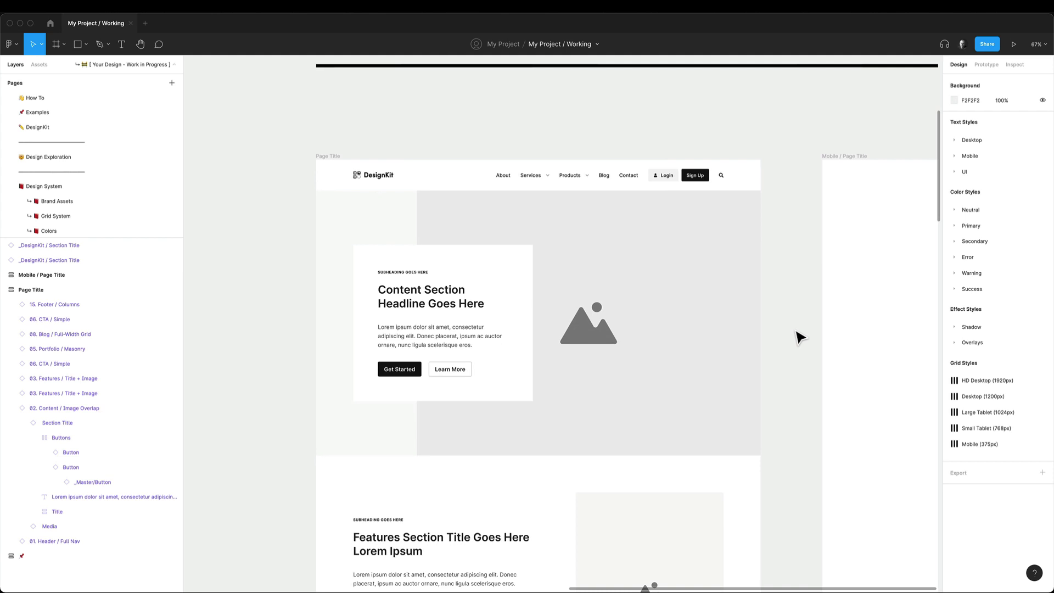
{"action": "left_click", "coordinate": [470, 320]}
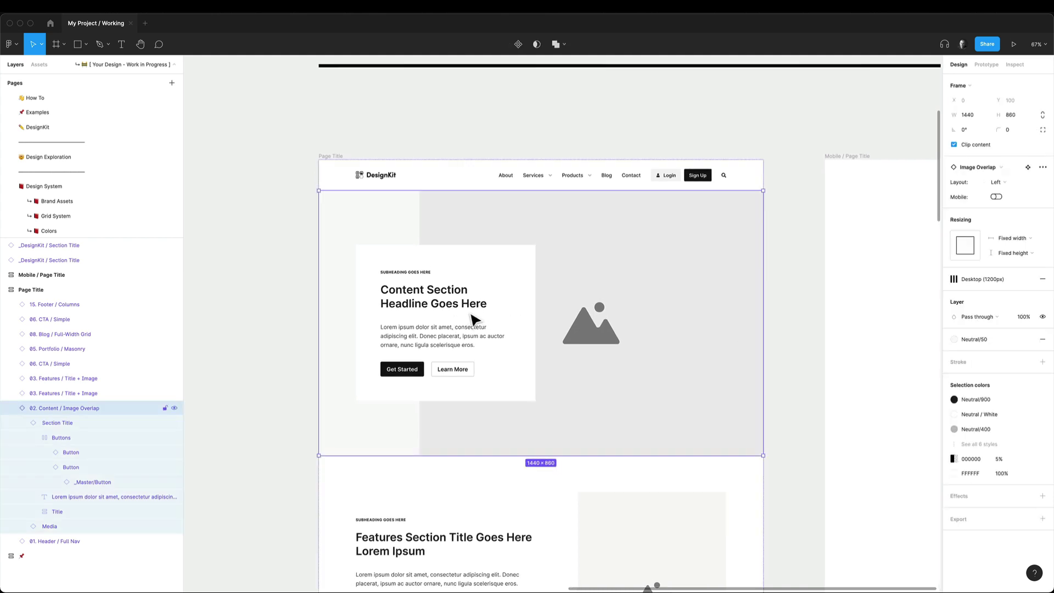
{"action": "scroll", "coordinate": [470, 320], "scroll_direction": "right", "scroll_amount": 1}
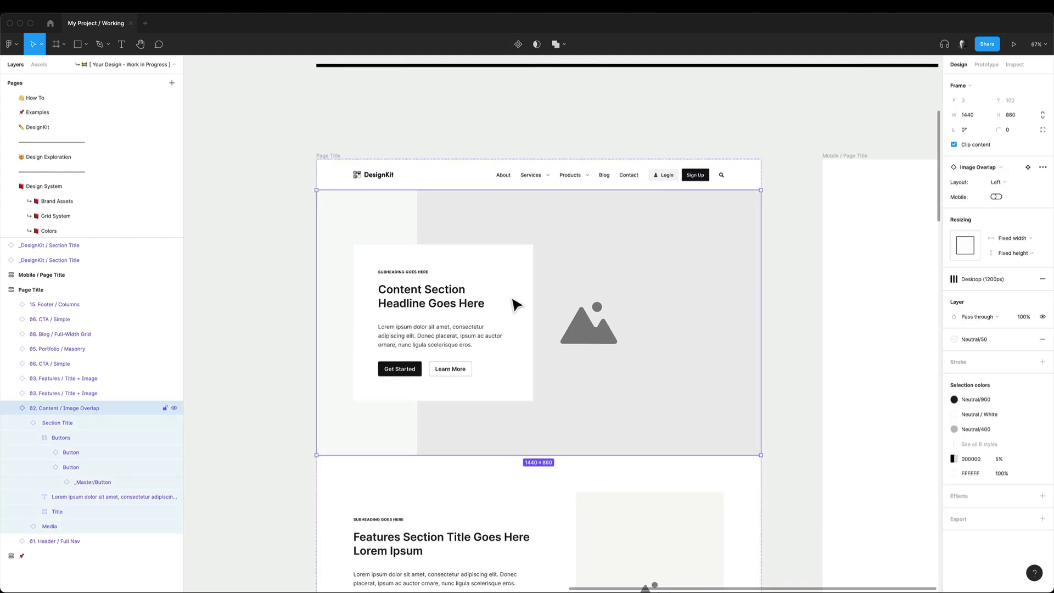
{"action": "left_click", "coordinate": [1005, 180]}
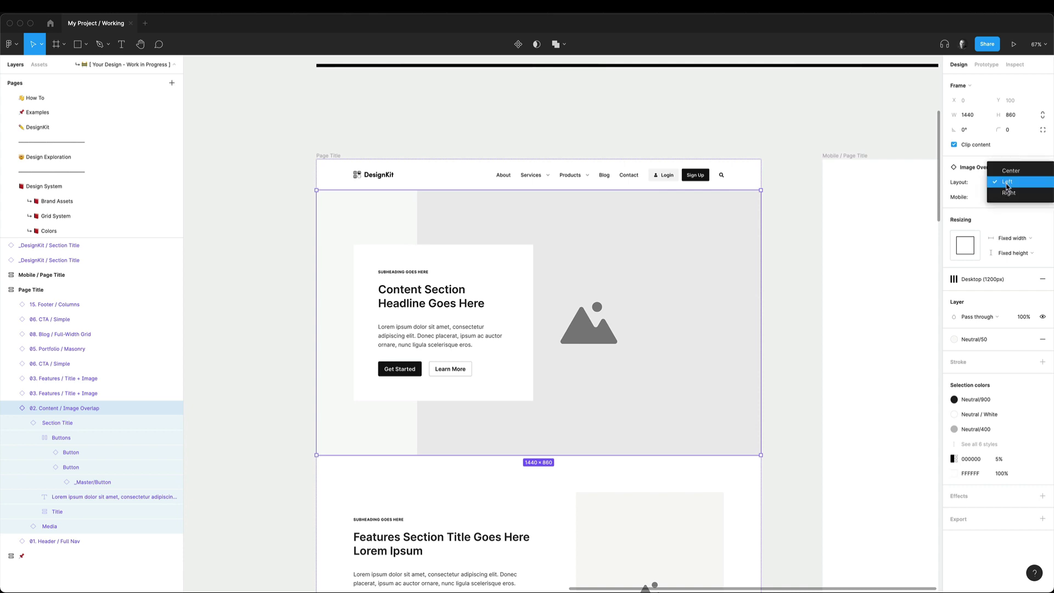
{"action": "left_click", "coordinate": [1009, 192]}
{"action": "left_click", "coordinate": [1006, 182]}
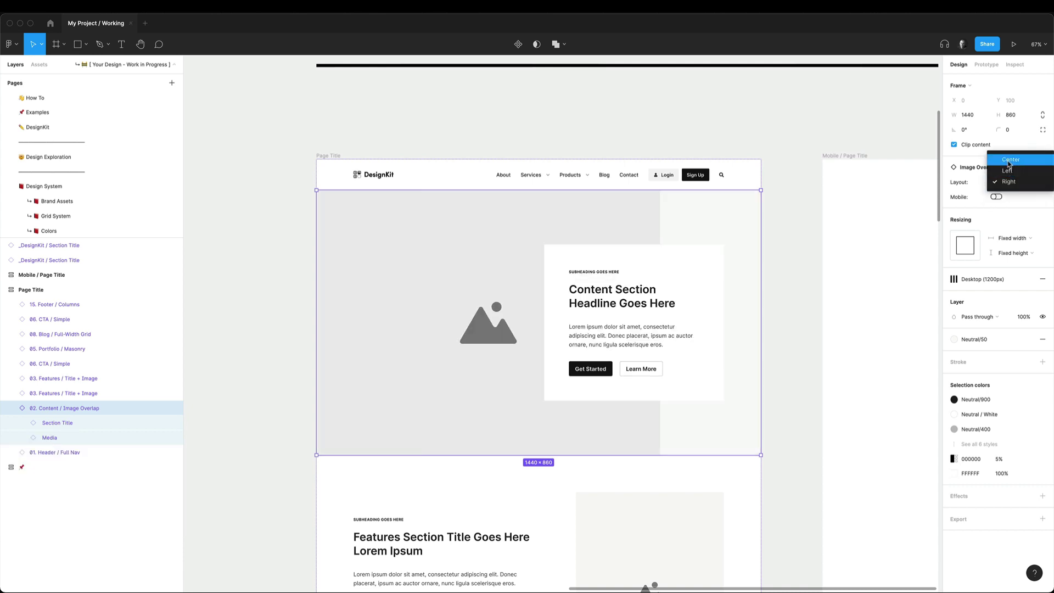
{"action": "left_click", "coordinate": [1009, 160]}
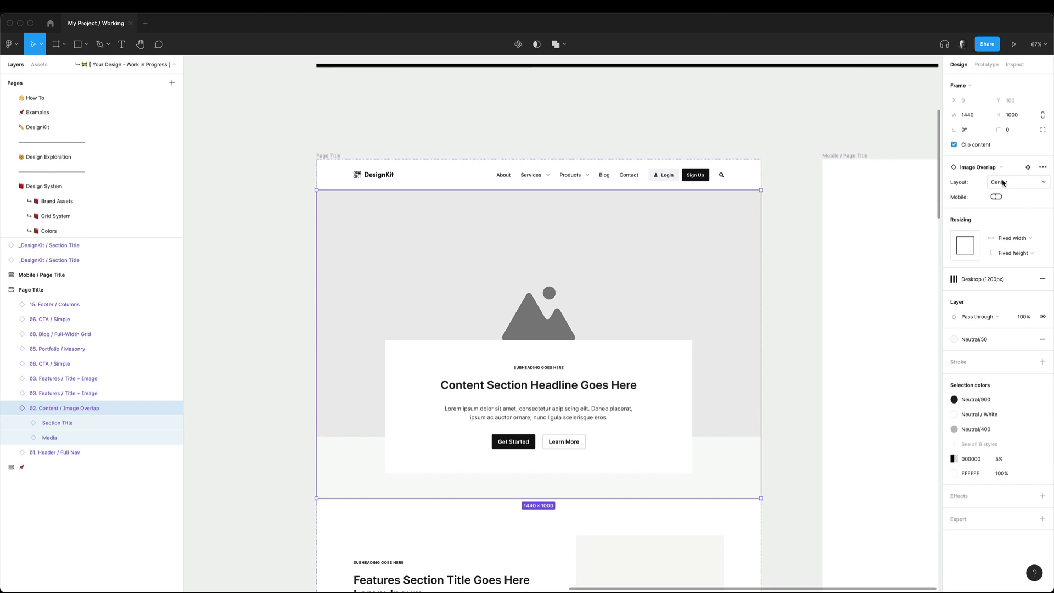
{"action": "left_click", "coordinate": [1001, 182]}
{"action": "left_click", "coordinate": [1005, 191]}
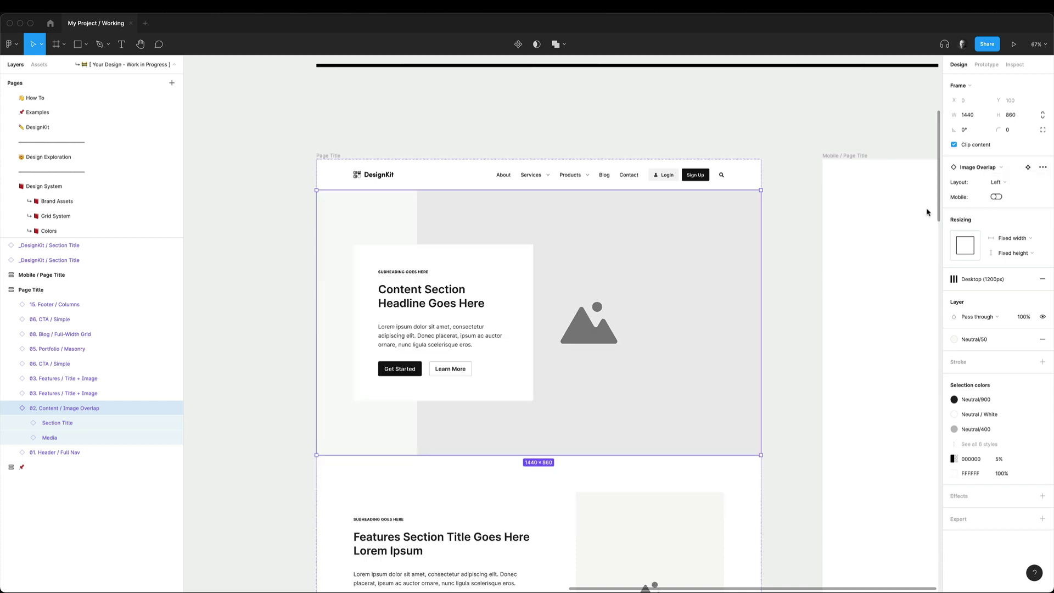
{"action": "left_click", "coordinate": [454, 305]}
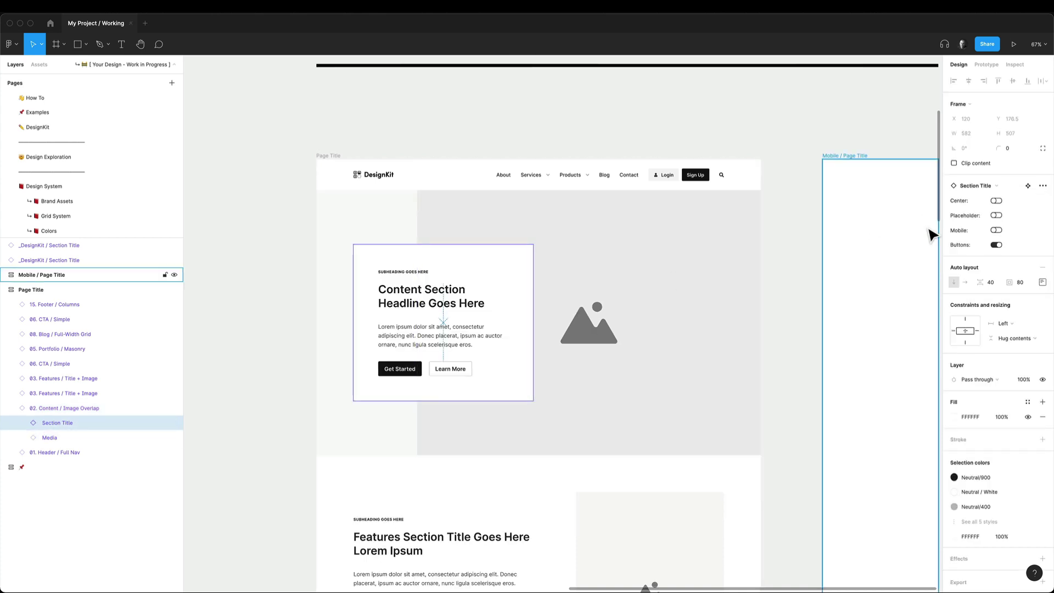
Try the Section Title's centre alignment, placeholder body and button toggles, then revert each
{"action": "left_click", "coordinate": [996, 201]}
{"action": "left_click", "coordinate": [997, 201]}
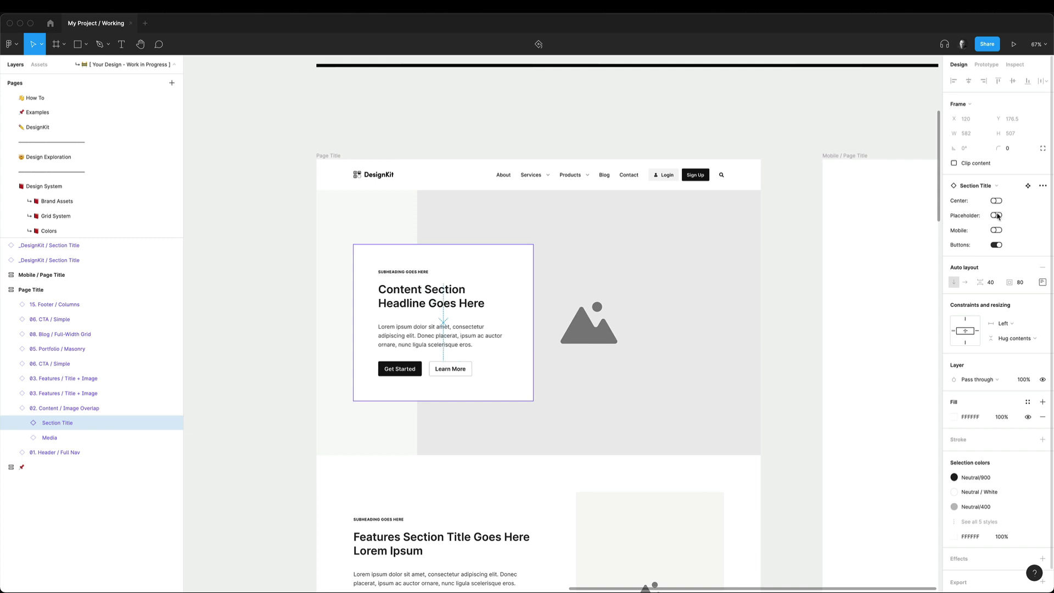
{"action": "left_click", "coordinate": [997, 216]}
{"action": "left_click", "coordinate": [996, 216]}
{"action": "left_click", "coordinate": [997, 245]}
{"action": "left_click", "coordinate": [997, 245]}
{"action": "left_click", "coordinate": [801, 291]}
Drill into the Features Grid's first Feature, give it placeholder description, and try Small and Large sizes
{"action": "scroll", "coordinate": [802, 291], "scroll_direction": "down", "scroll_amount": 8}
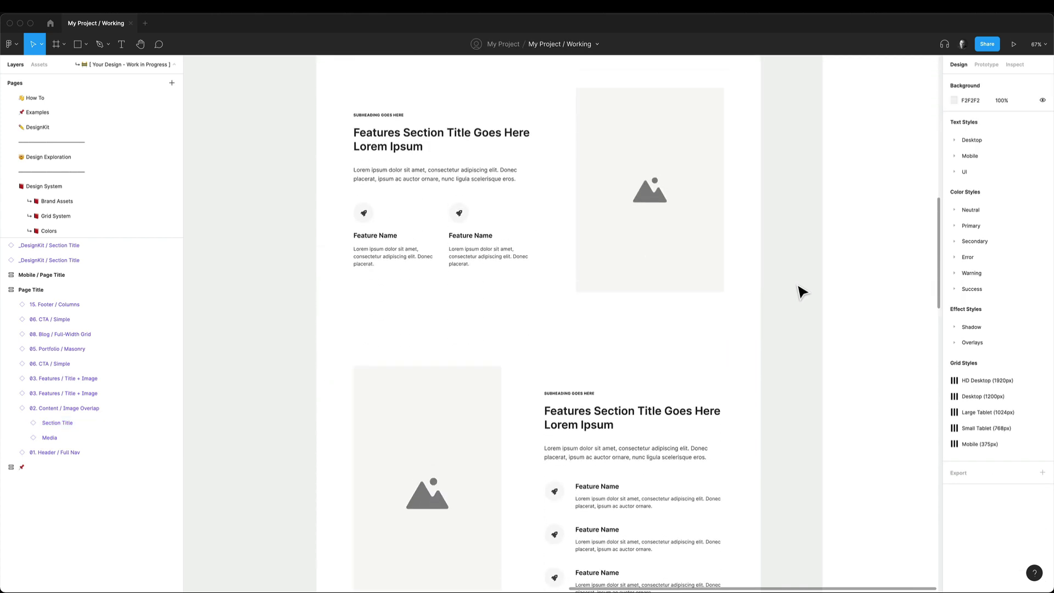
{"action": "scroll", "coordinate": [801, 291], "scroll_direction": "up", "scroll_amount": 2}
{"action": "left_click", "coordinate": [494, 270]}
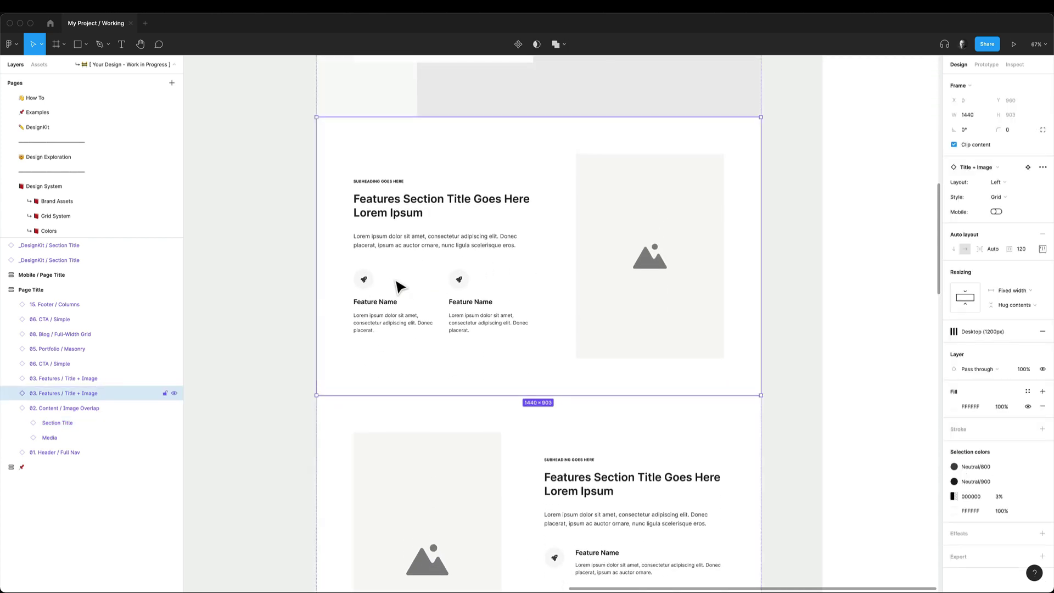
{"action": "double_click", "coordinate": [371, 292]}
{"action": "double_click", "coordinate": [373, 297]}
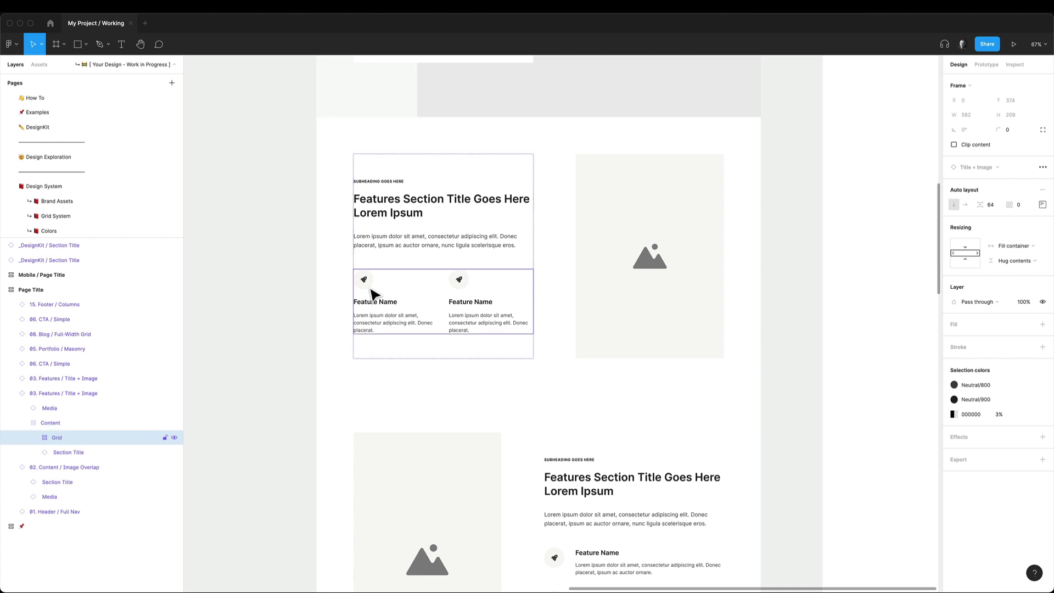
{"action": "double_click", "coordinate": [373, 294]}
{"action": "double_click", "coordinate": [373, 293]}
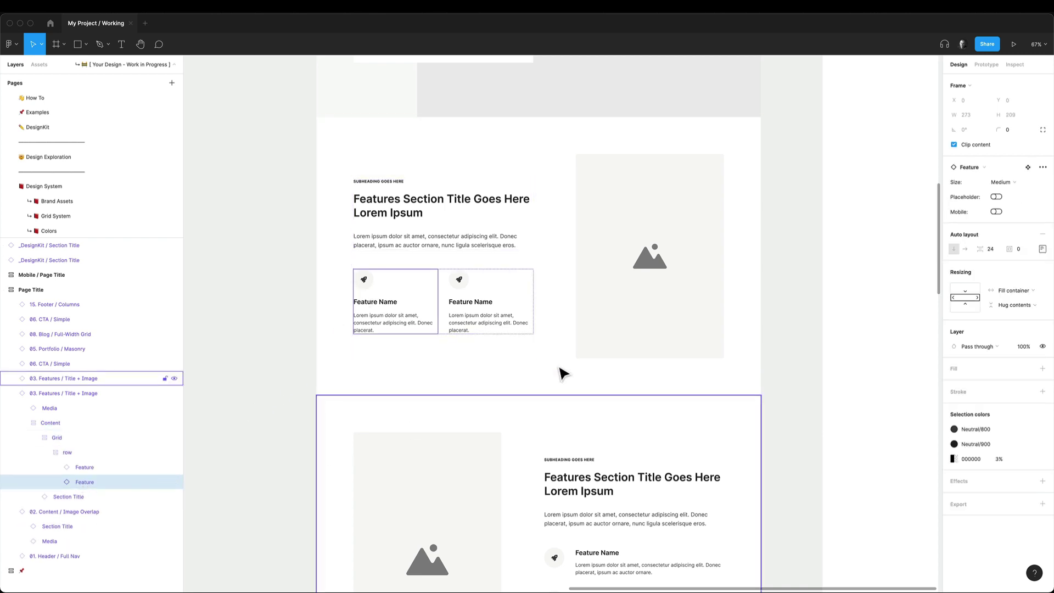
{"action": "left_click", "coordinate": [996, 197]}
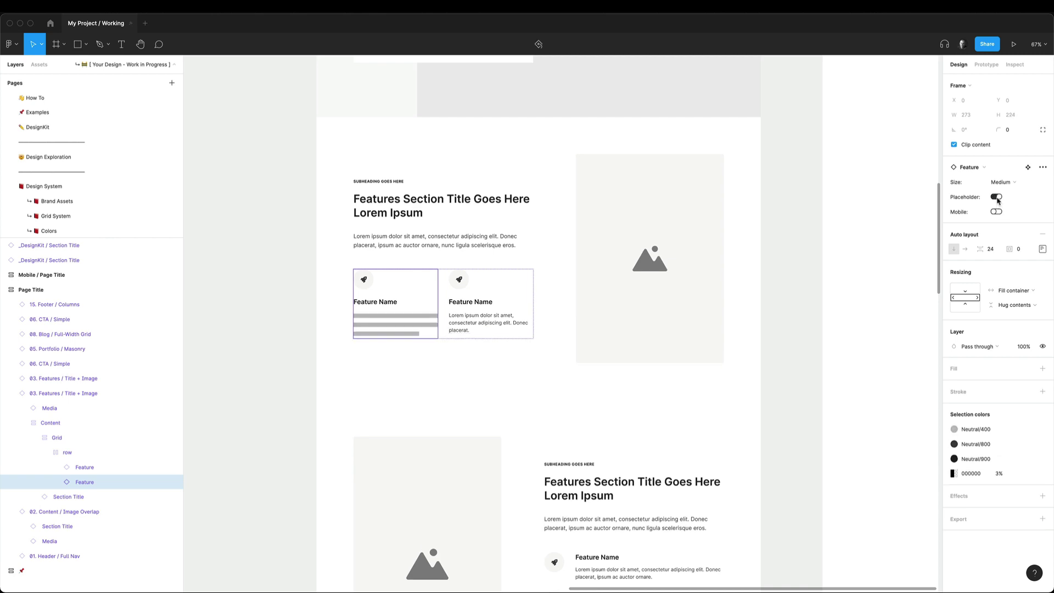
{"action": "left_click", "coordinate": [1007, 185]}
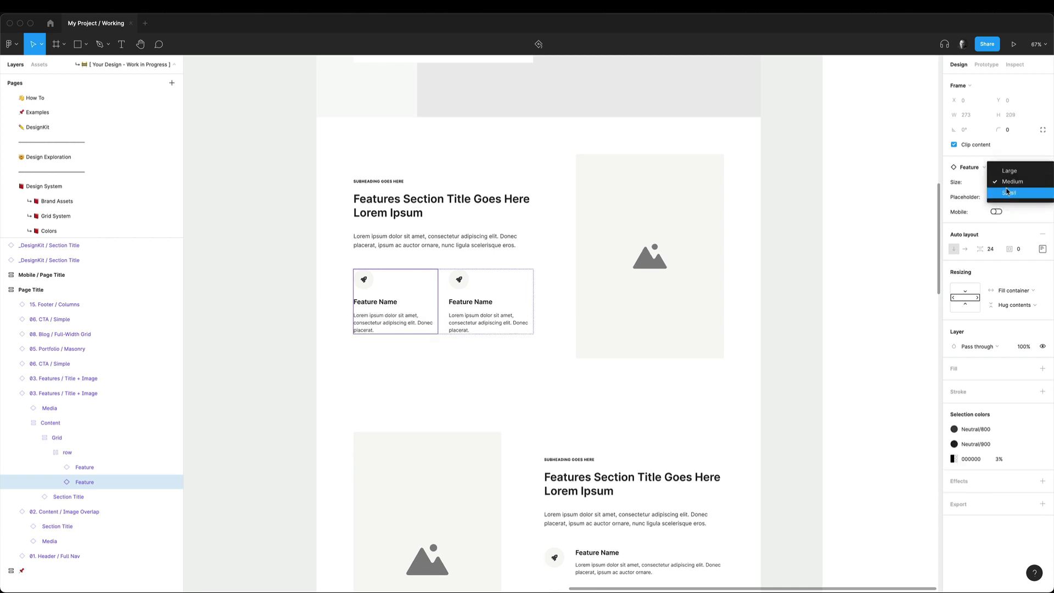
{"action": "left_click", "coordinate": [1008, 192]}
{"action": "left_click", "coordinate": [1008, 183]}
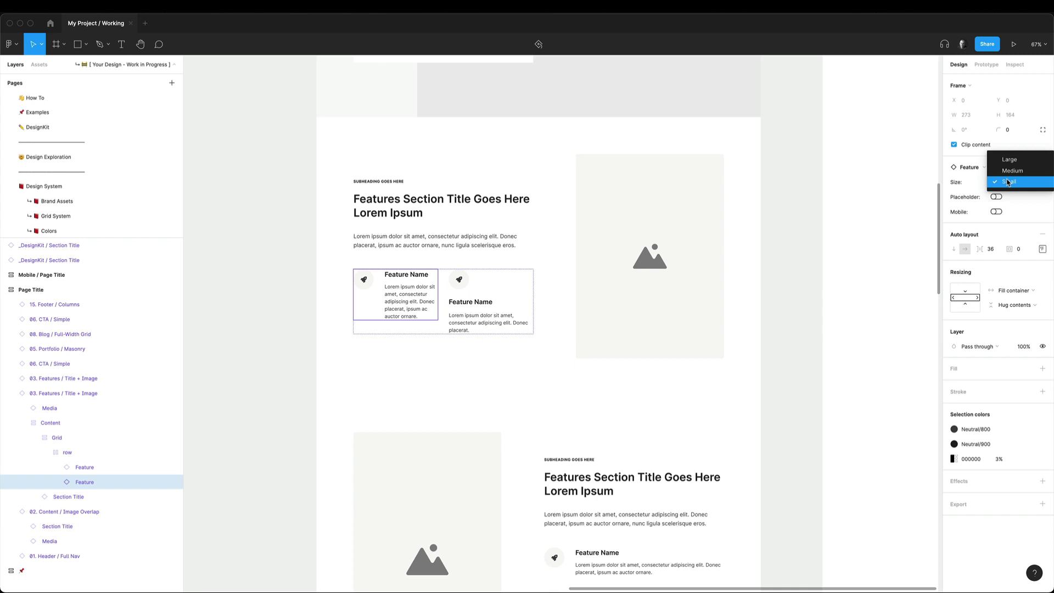
{"action": "left_click", "coordinate": [1010, 162]}
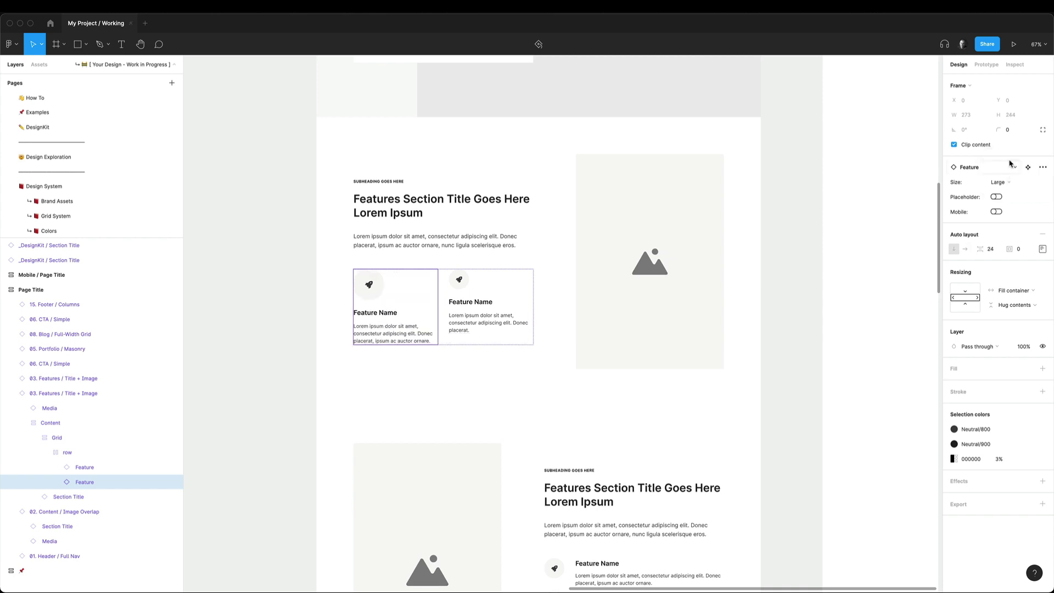
Select both Feature items and set their Size to Small
{"action": "left_click", "coordinate": [111, 468], "text": "shift"}
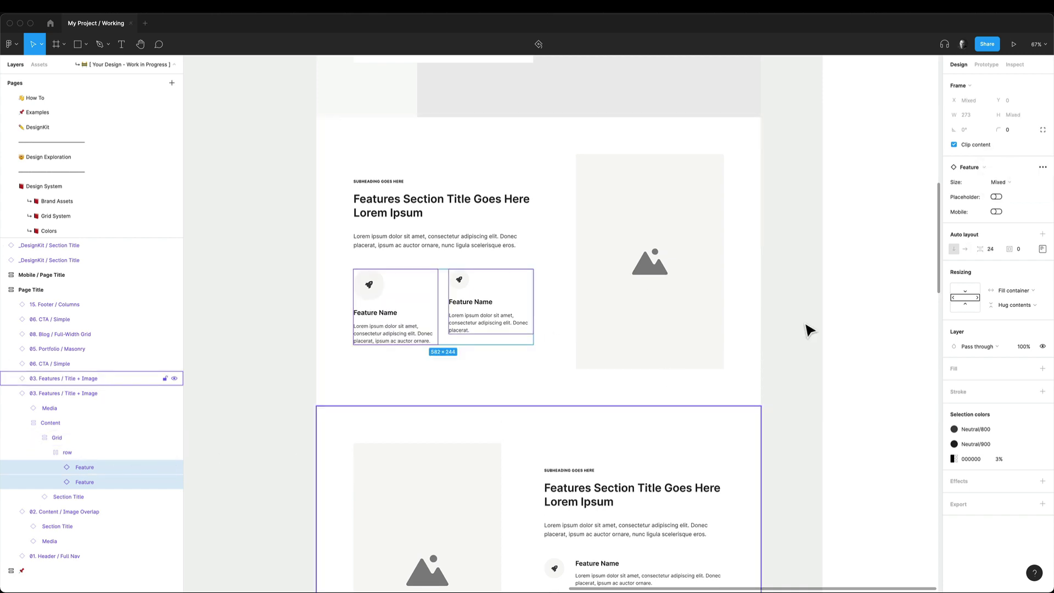
{"action": "left_click", "coordinate": [1012, 185]}
{"action": "left_click", "coordinate": [1012, 197]}
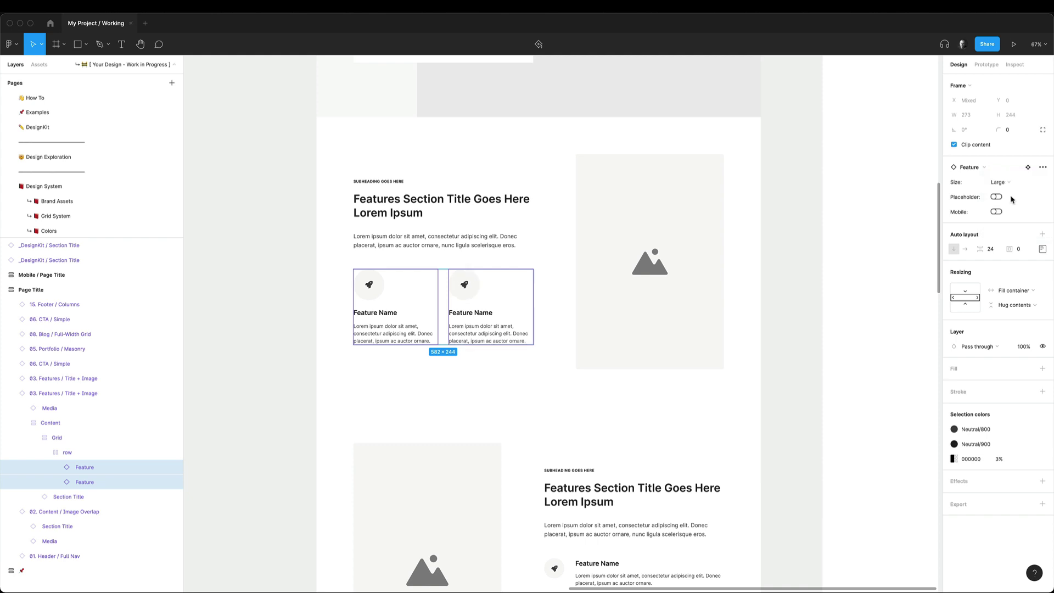
{"action": "left_click", "coordinate": [1012, 186]}
{"action": "left_click", "coordinate": [1013, 203]}
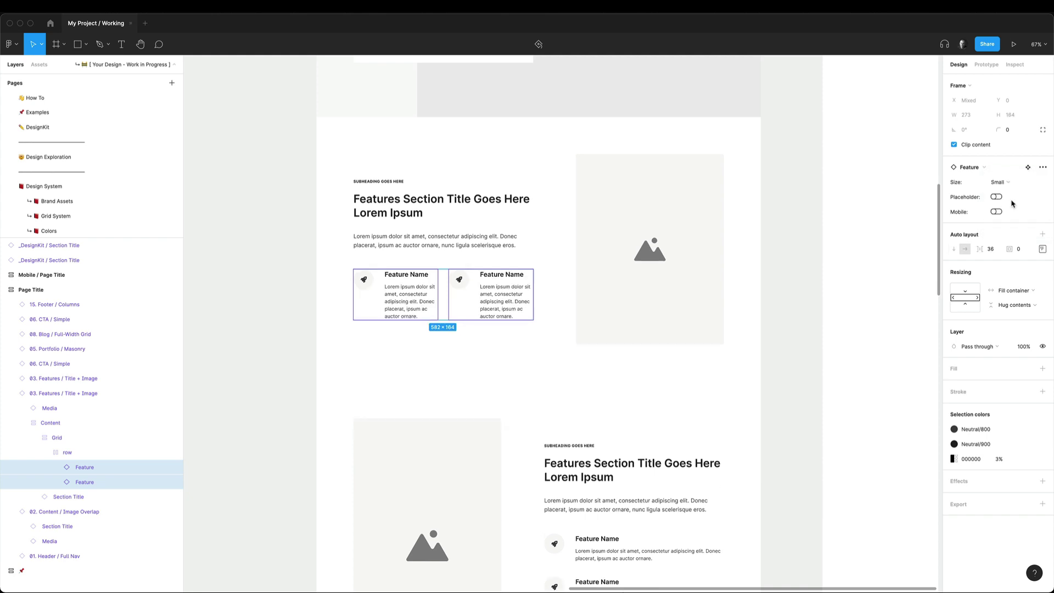
{"action": "left_click", "coordinate": [788, 294]}
{"action": "scroll", "coordinate": [788, 294], "scroll_direction": "down", "scroll_amount": 5}
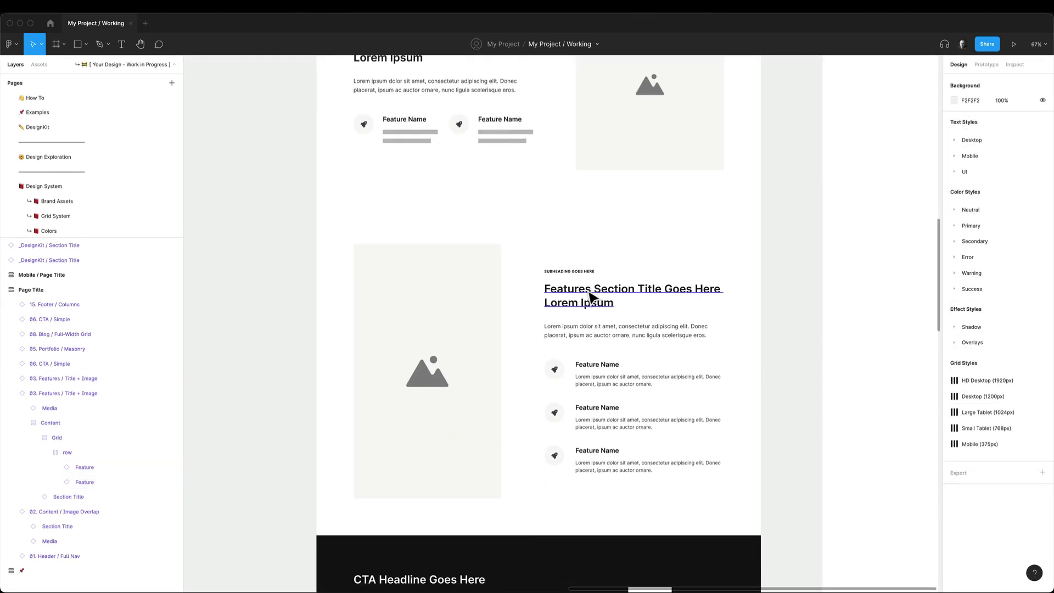
Change the features section title to 'My Features Section Goes Here'
{"action": "double_click", "coordinate": [589, 296]}
{"action": "double_click", "coordinate": [585, 293]}
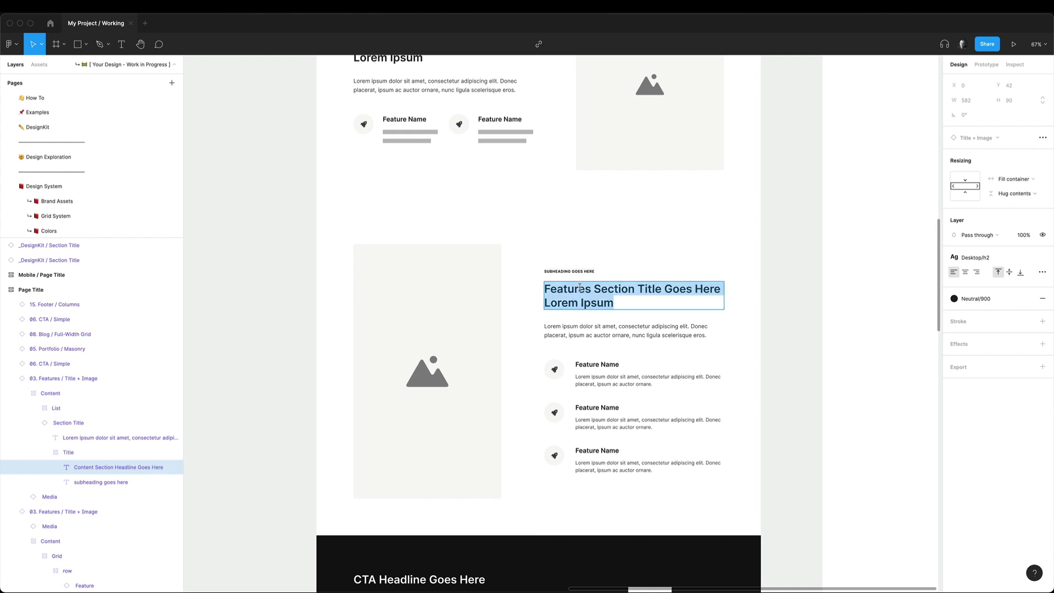
{"action": "type", "text": "My Fea"}
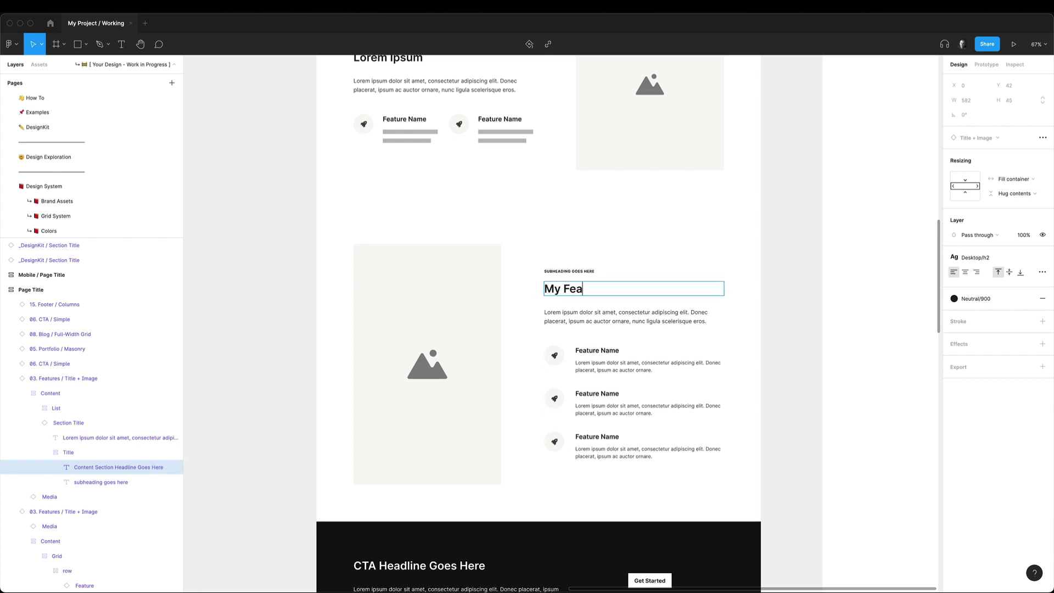
{"action": "type", "text": "tures Section Goes Here"}
{"action": "key", "text": "Escape"}
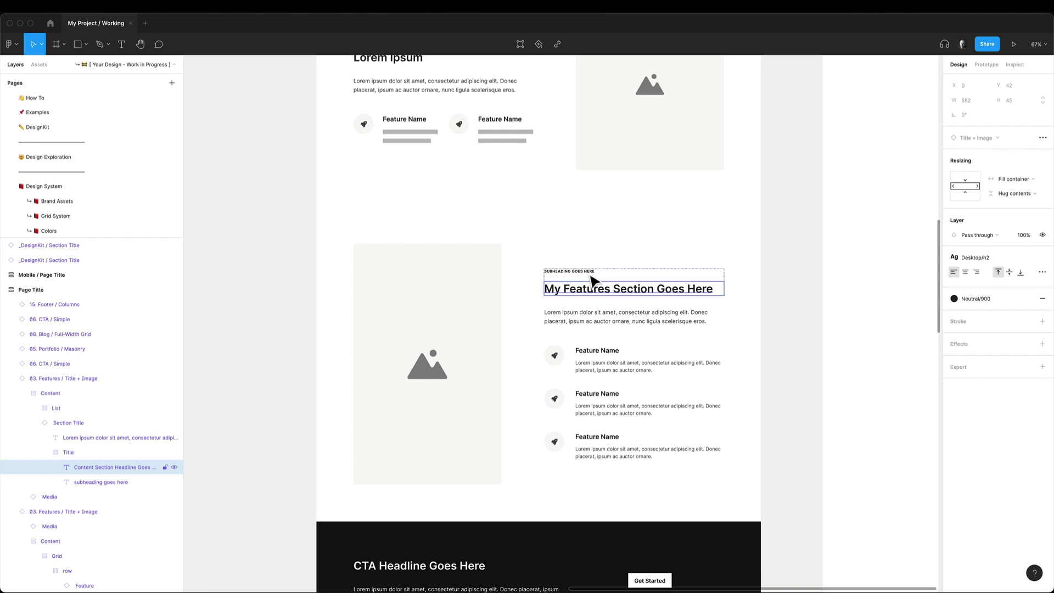
Replace the subheading text with 'SUBHEADING'
{"action": "double_click", "coordinate": [570, 271]}
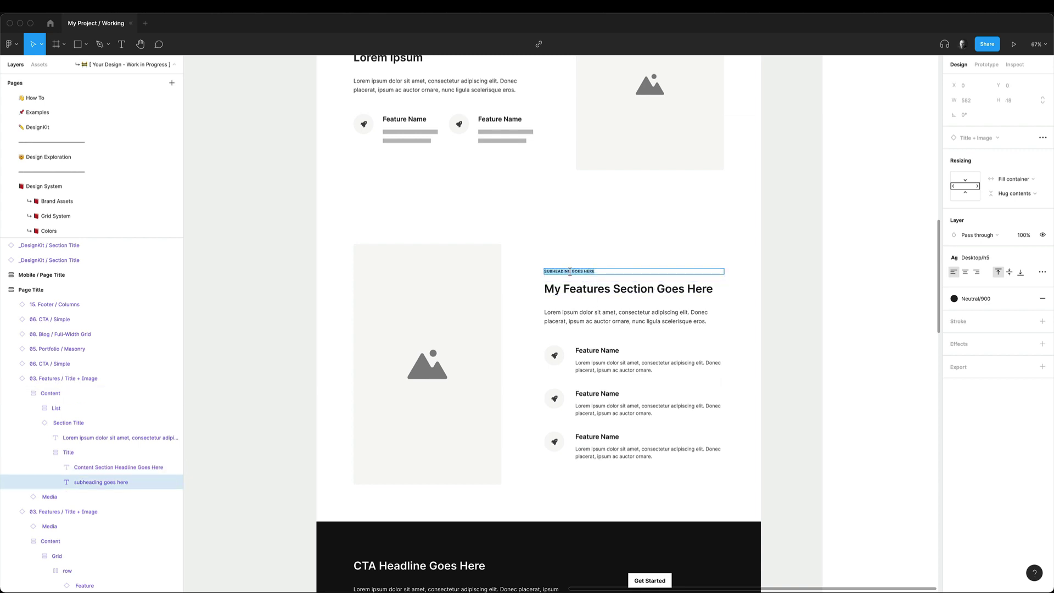
{"action": "type", "text": "SUB"}
{"action": "key", "text": "Escape"}
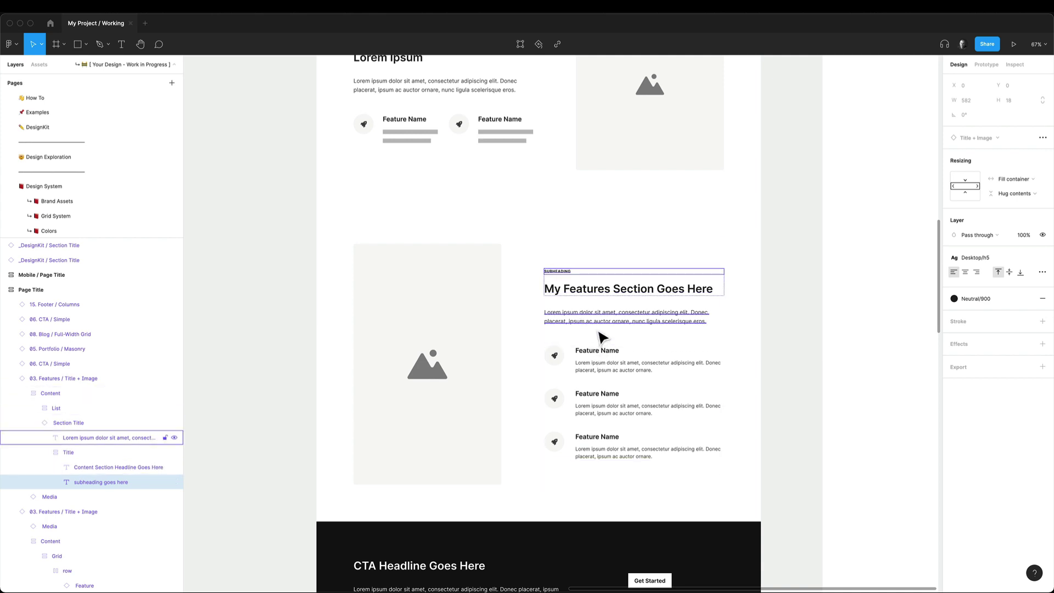
Turn on the Section Title buttons, hide Get Started, and select the remaining Learn More button
{"action": "left_click", "coordinate": [611, 309]}
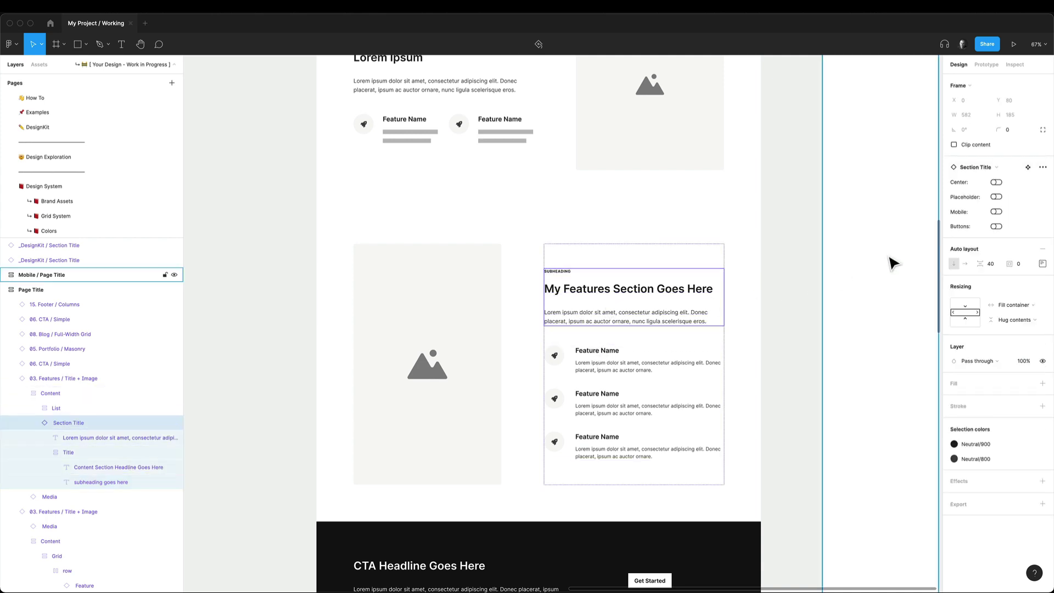
{"action": "left_click", "coordinate": [997, 226]}
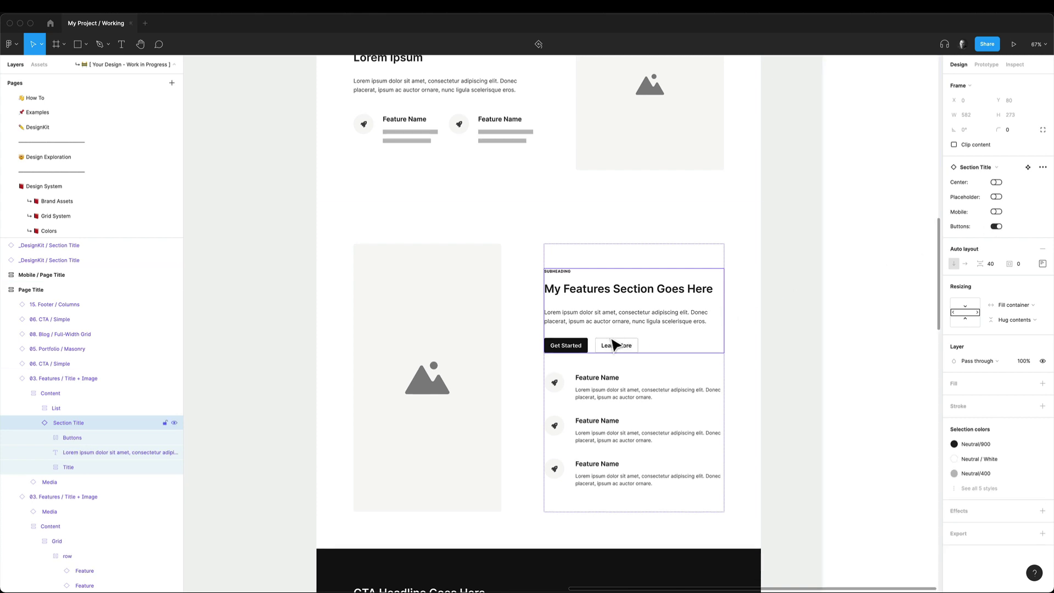
{"action": "left_click", "coordinate": [588, 346]}
{"action": "left_click", "coordinate": [587, 346]}
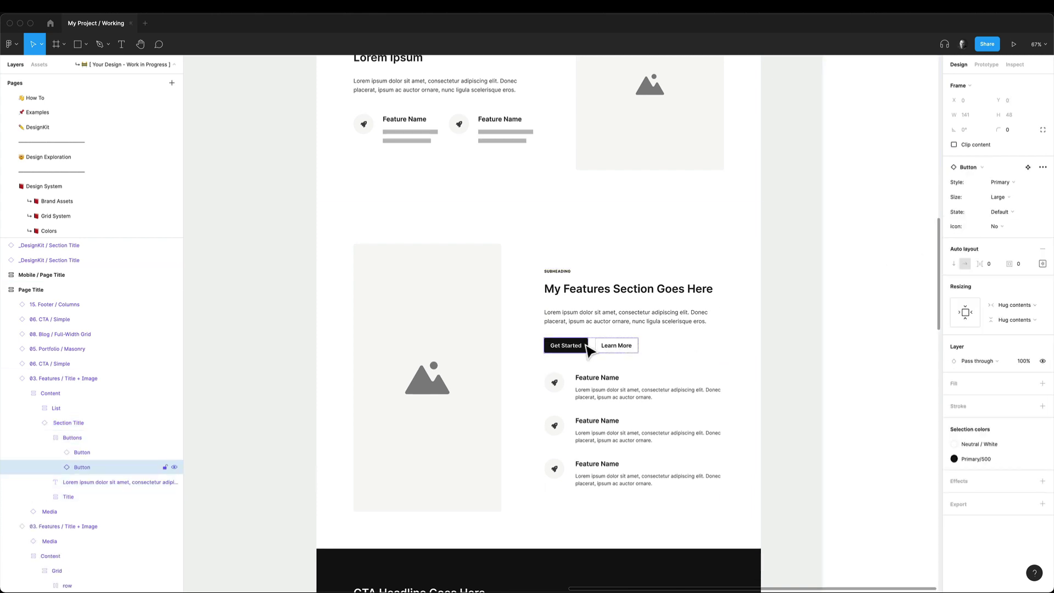
{"action": "key", "text": "super+shift+h"}
{"action": "left_click", "coordinate": [587, 346]}
{"action": "double_click", "coordinate": [587, 345]}
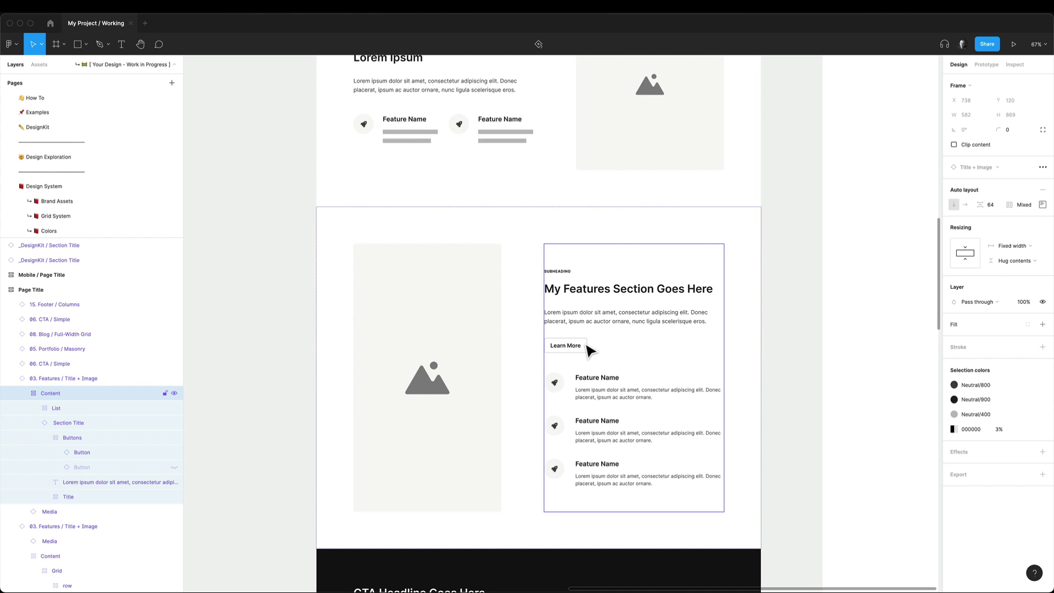
{"action": "double_click", "coordinate": [587, 346]}
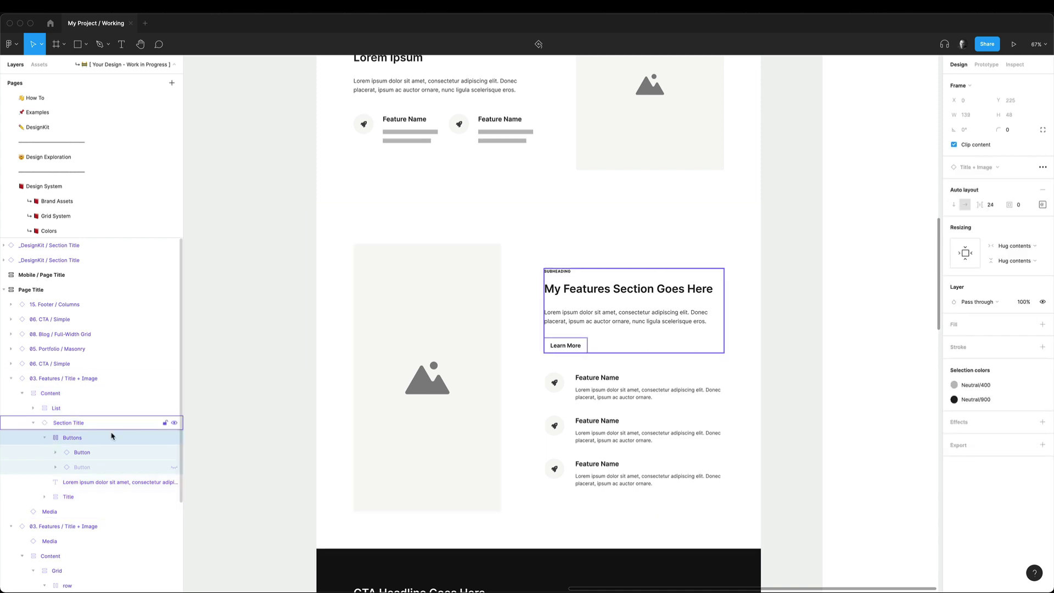
{"action": "left_click", "coordinate": [76, 453]}
Set Learn More's style to Text Primary with its Icon on the Right
{"action": "left_click", "coordinate": [999, 182]}
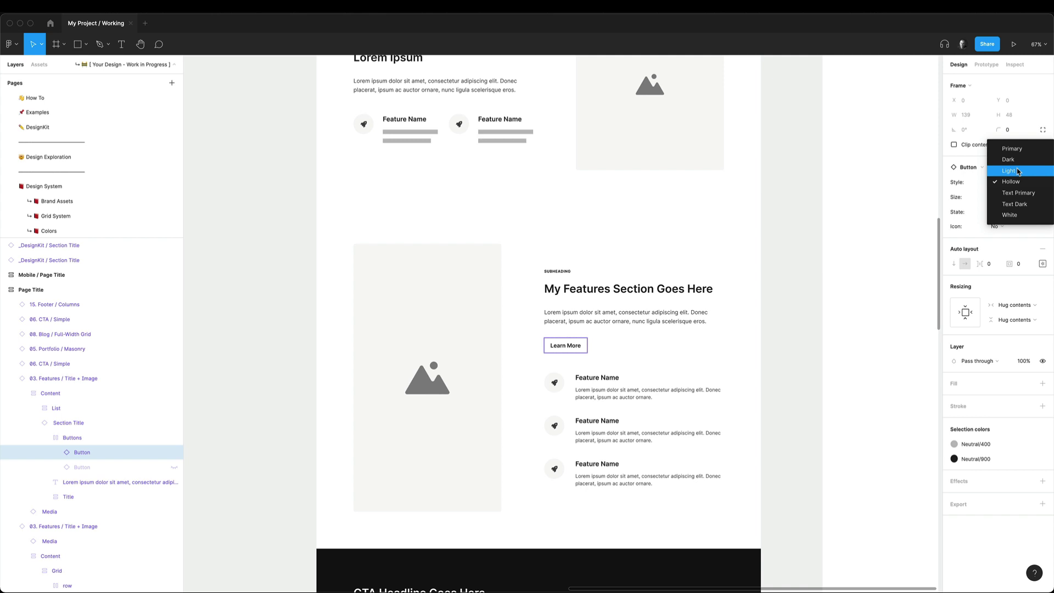
{"action": "left_click", "coordinate": [1018, 171]}
{"action": "left_click", "coordinate": [1008, 187]}
{"action": "left_click", "coordinate": [1008, 171]}
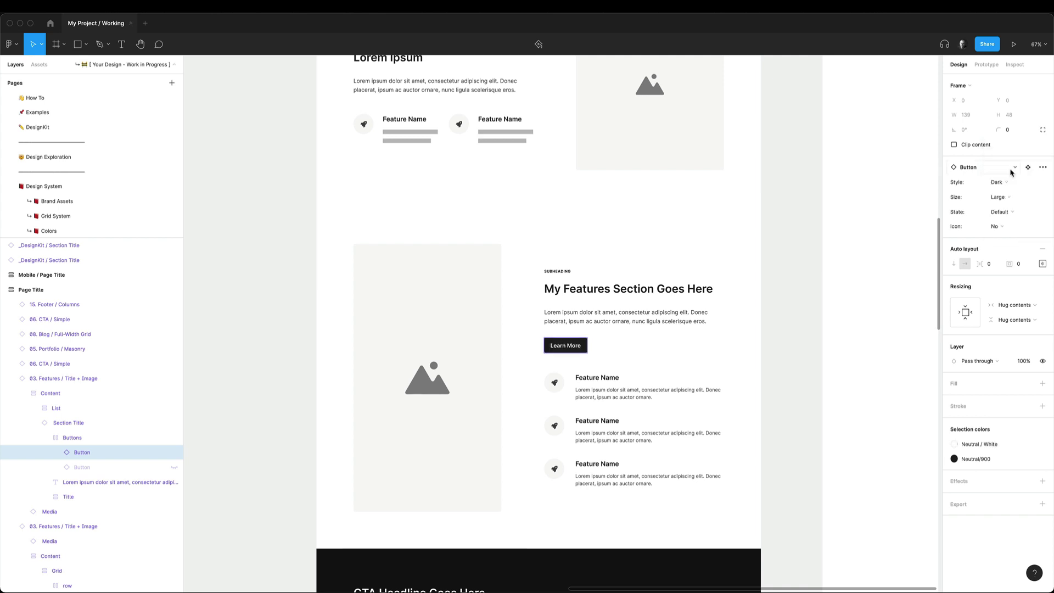
{"action": "left_click", "coordinate": [1008, 185]}
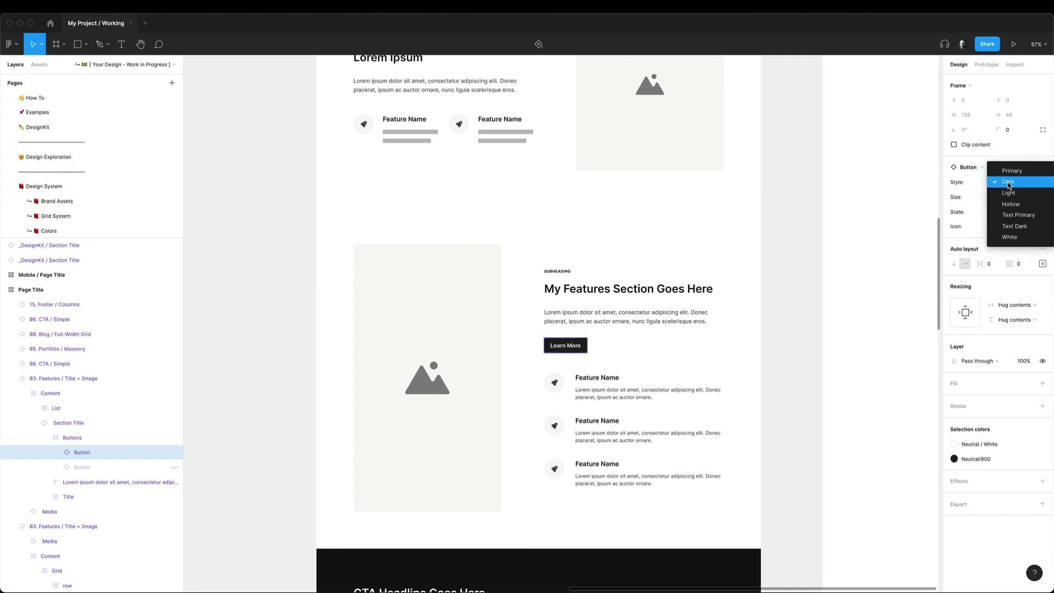
{"action": "left_click", "coordinate": [1016, 214]}
{"action": "left_click", "coordinate": [1006, 226]}
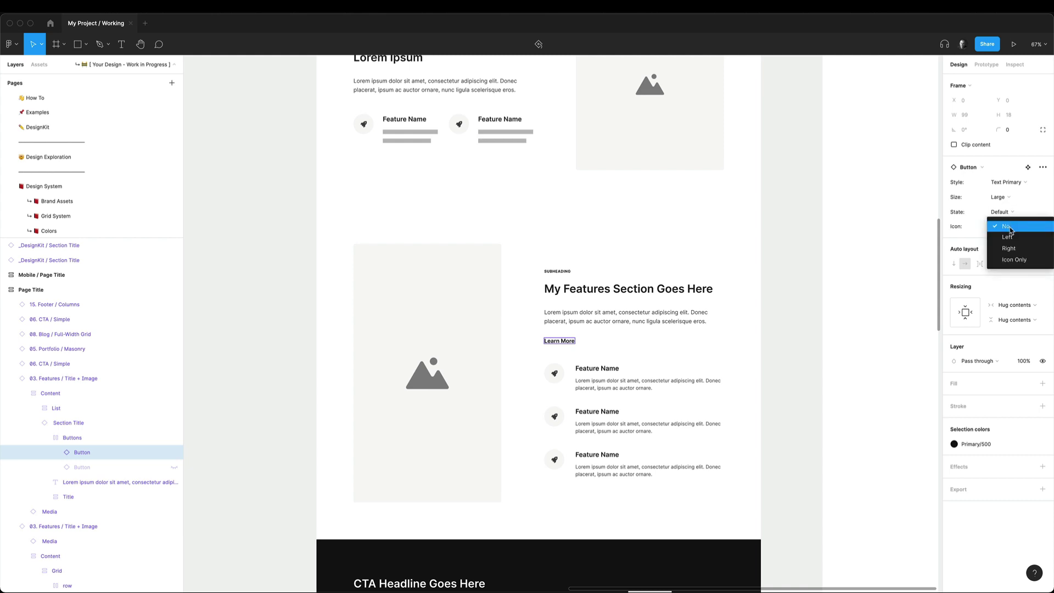
{"action": "left_click", "coordinate": [1013, 248]}
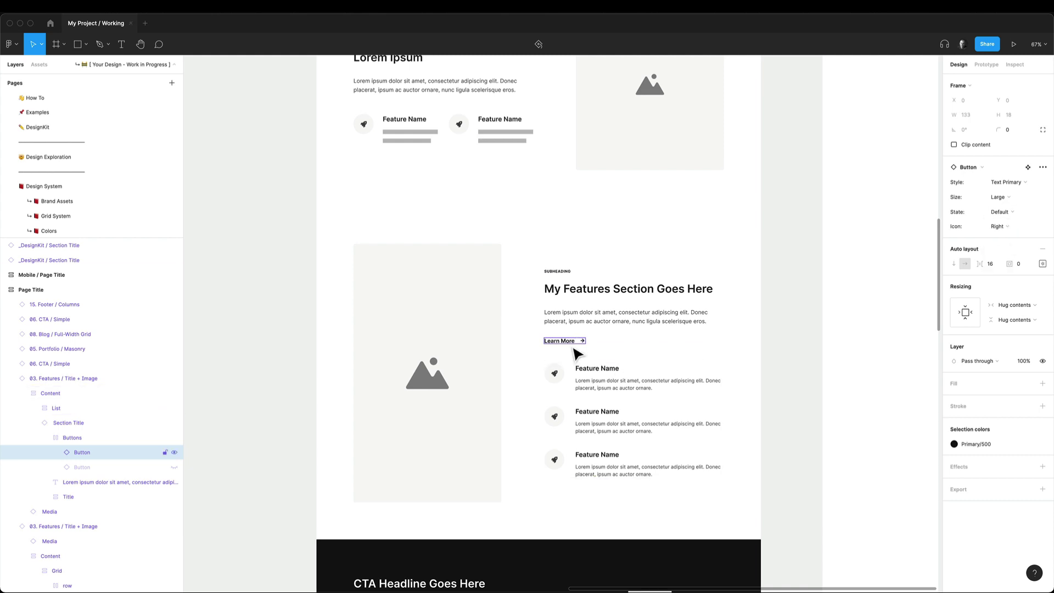
{"action": "left_click", "coordinate": [772, 324]}
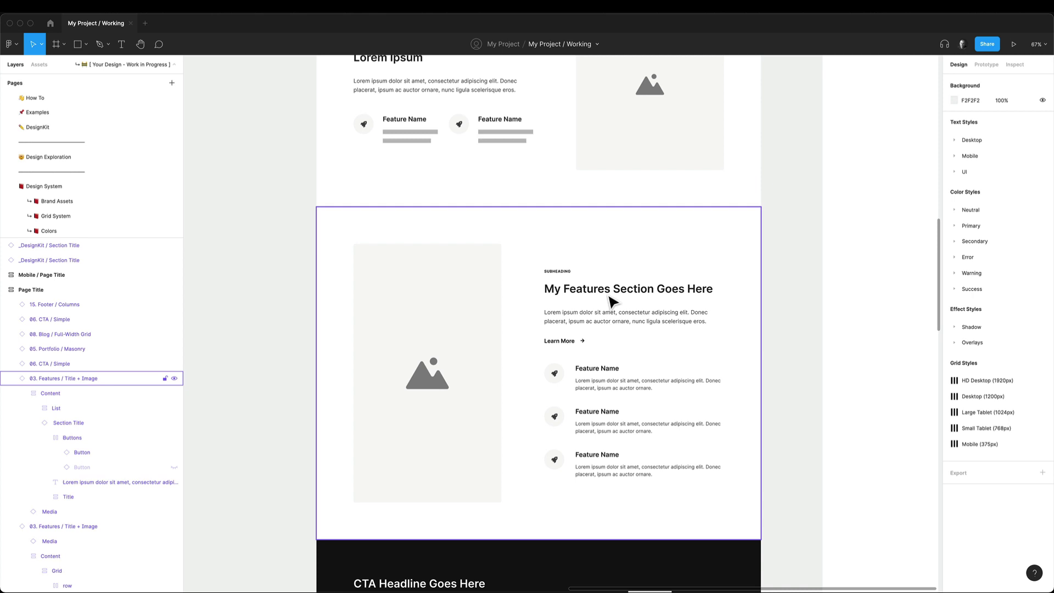
{"action": "left_click", "coordinate": [609, 280]}
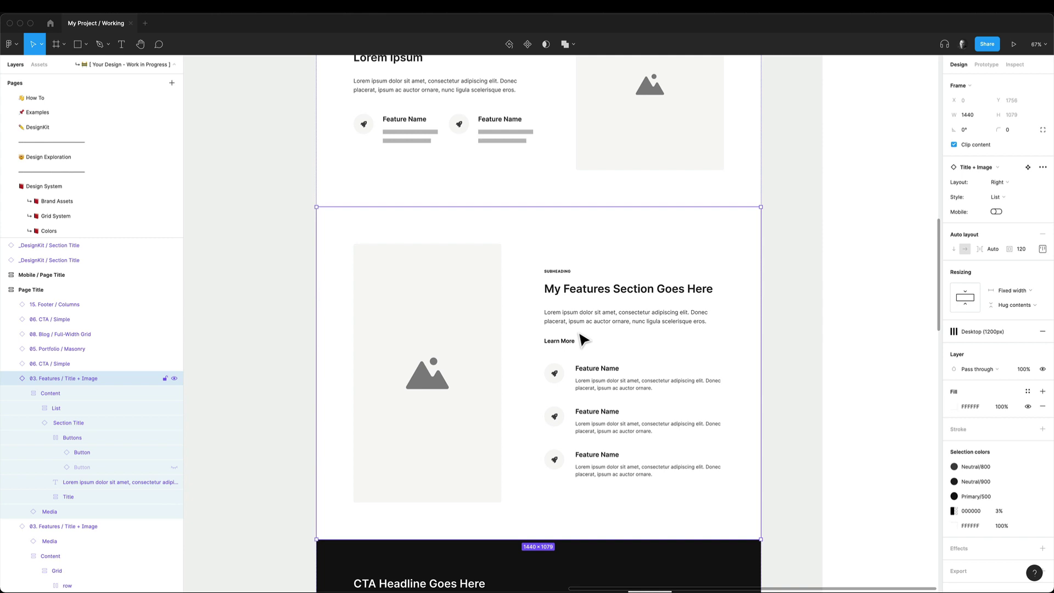
Detach the features section and its Section Title from their components
{"action": "right_click", "coordinate": [580, 335]}
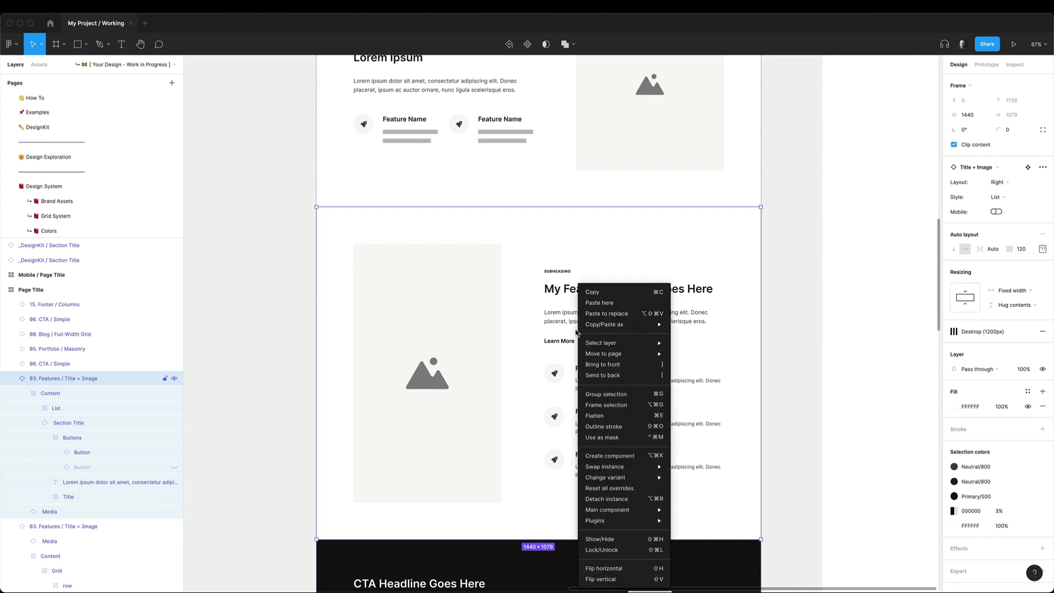
{"action": "left_click", "coordinate": [630, 500]}
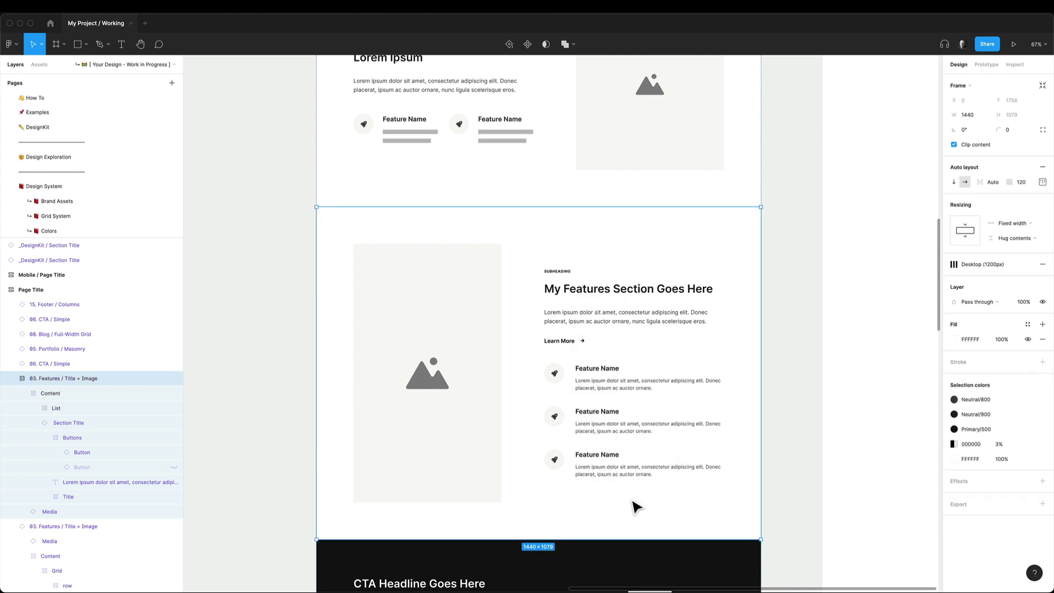
{"action": "left_click", "coordinate": [584, 349]}
{"action": "double_click", "coordinate": [579, 349]}
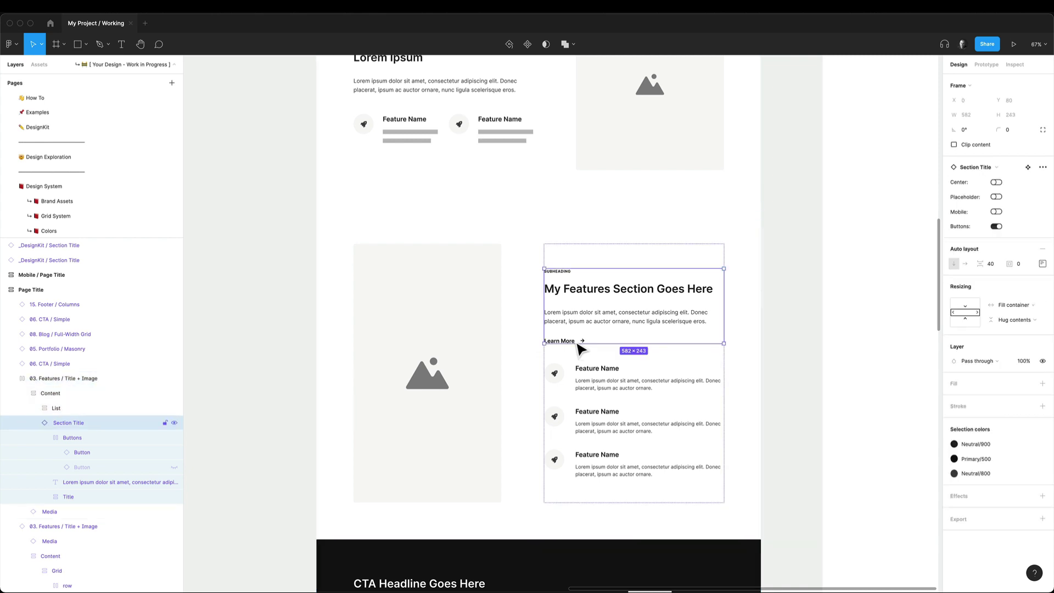
{"action": "key", "text": "alt"}
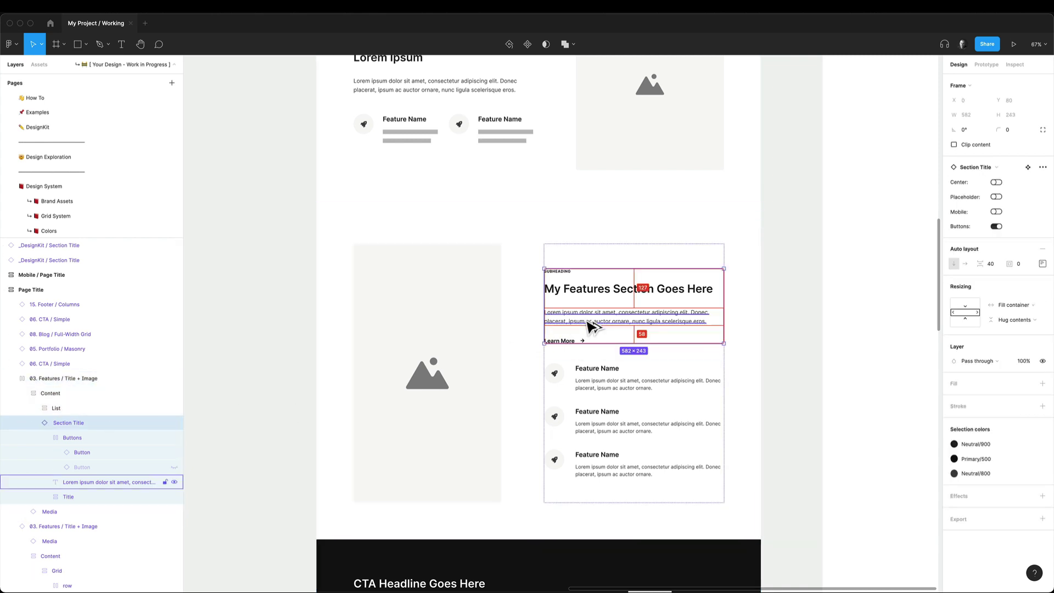
{"action": "key", "text": "super+alt+b"}
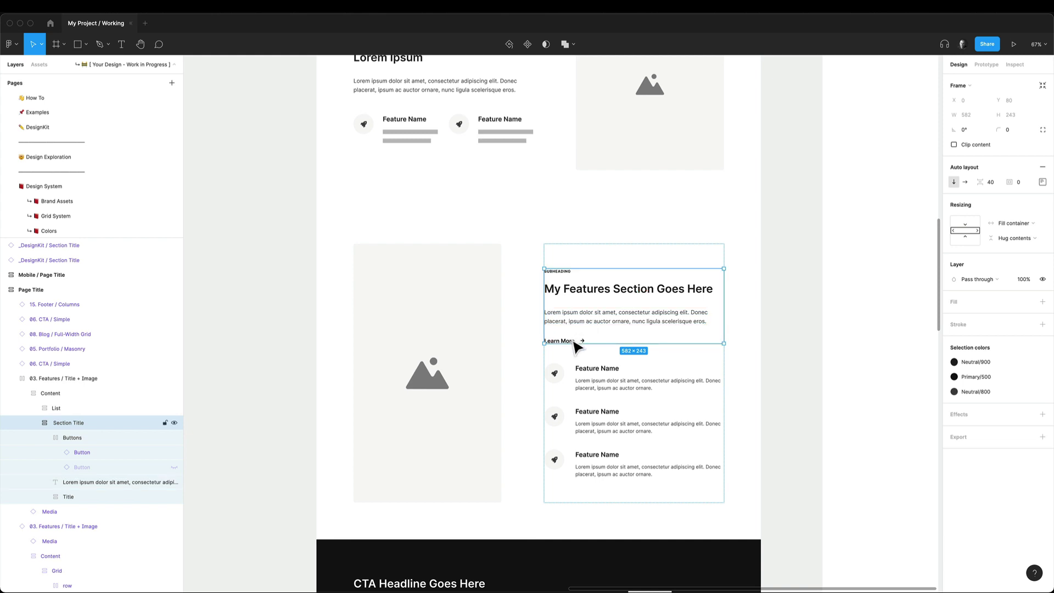
Move the Buttons group with Learn More into Content, below the feature list
{"action": "double_click", "coordinate": [576, 343]}
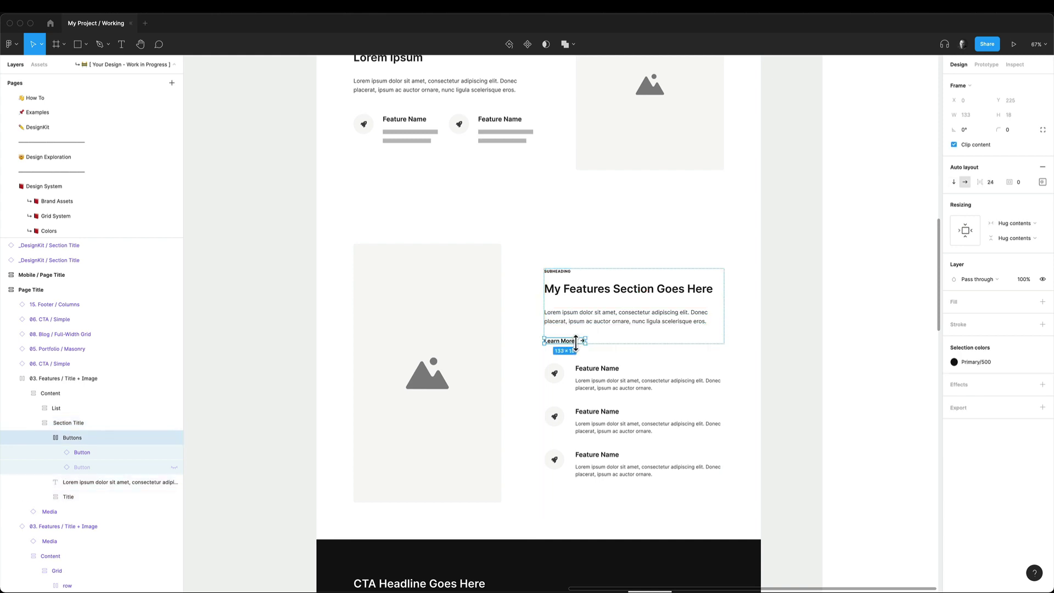
{"action": "left_click", "coordinate": [44, 438]}
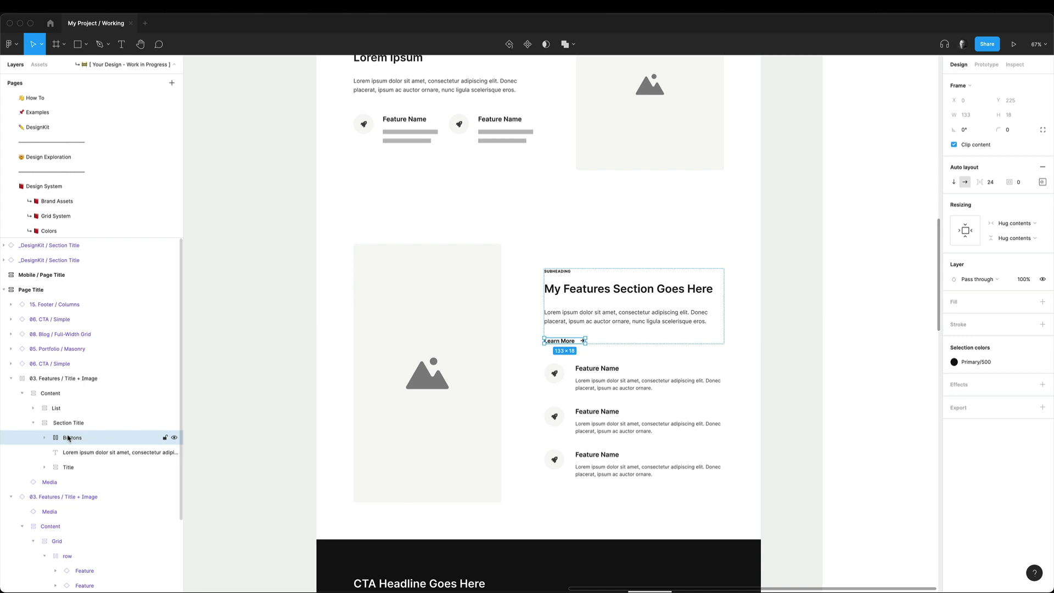
{"action": "left_click_drag", "start_coordinate": [68, 437], "coordinate": [71, 419]}
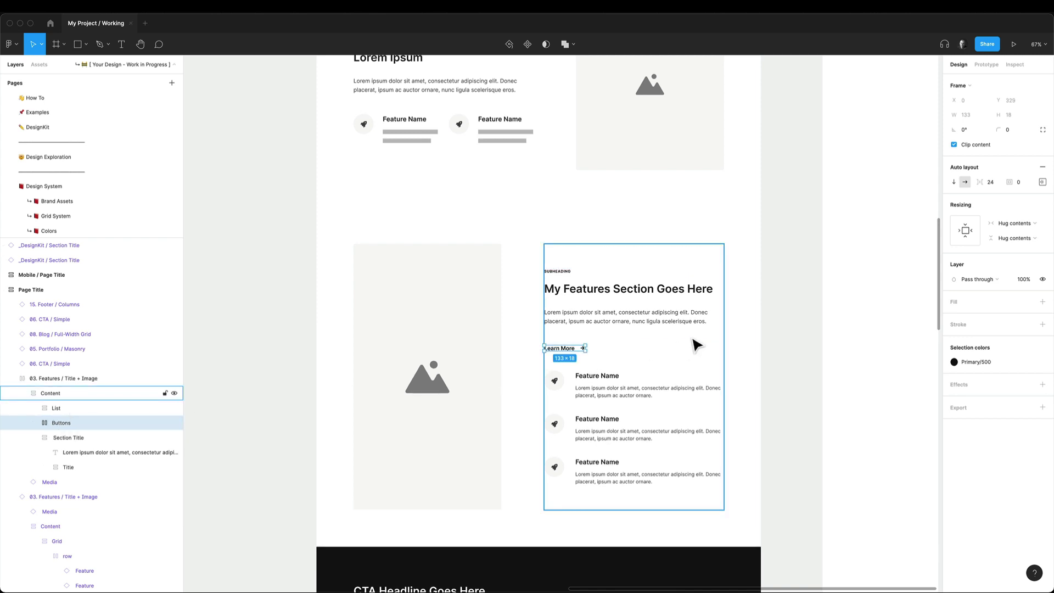
{"action": "key", "text": "Down"}
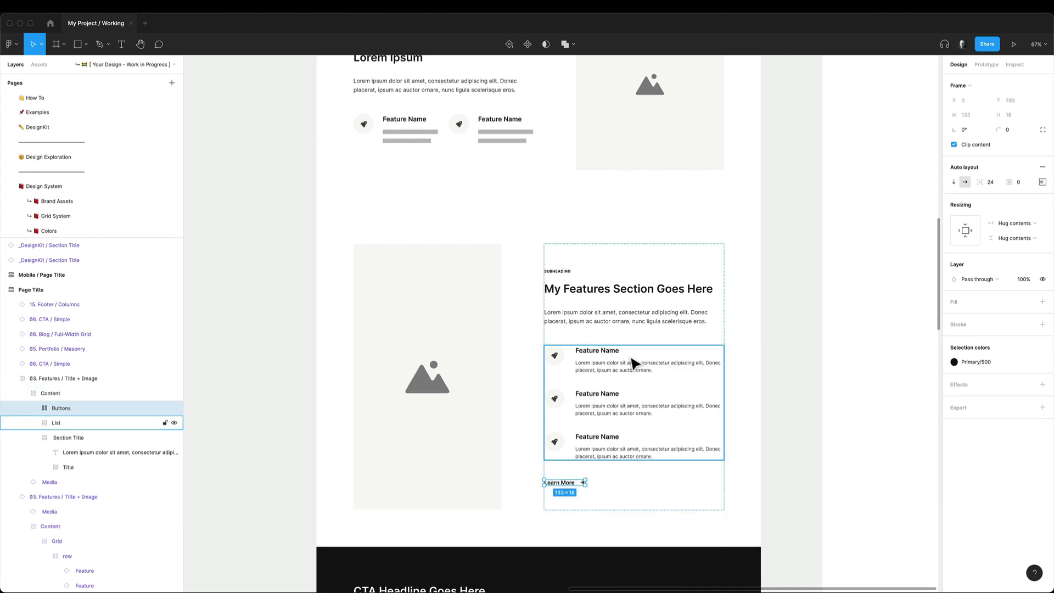
Delete the subheading and the second Feature item
{"action": "double_click", "coordinate": [565, 272]}
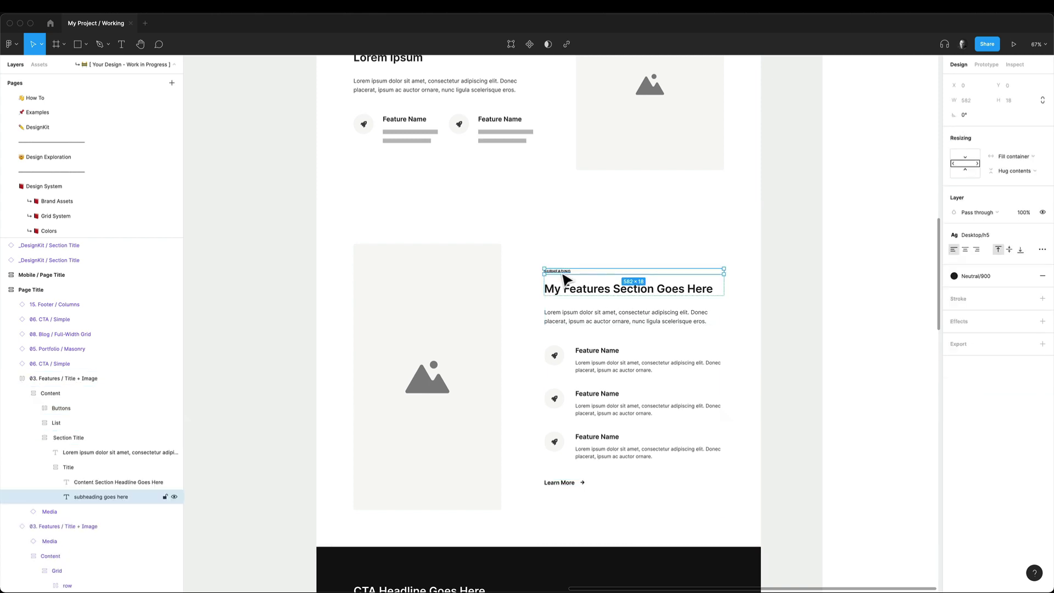
{"action": "key", "text": "Delete"}
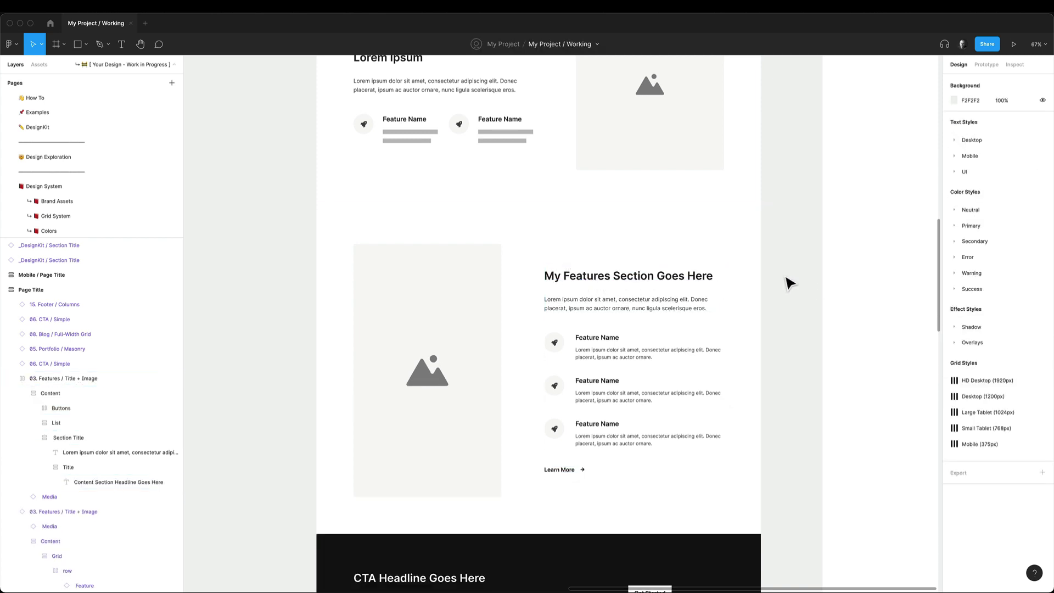
{"action": "scroll", "coordinate": [790, 283], "scroll_direction": "down", "scroll_amount": 2}
{"action": "left_click", "coordinate": [592, 311]}
{"action": "double_click", "coordinate": [575, 341]}
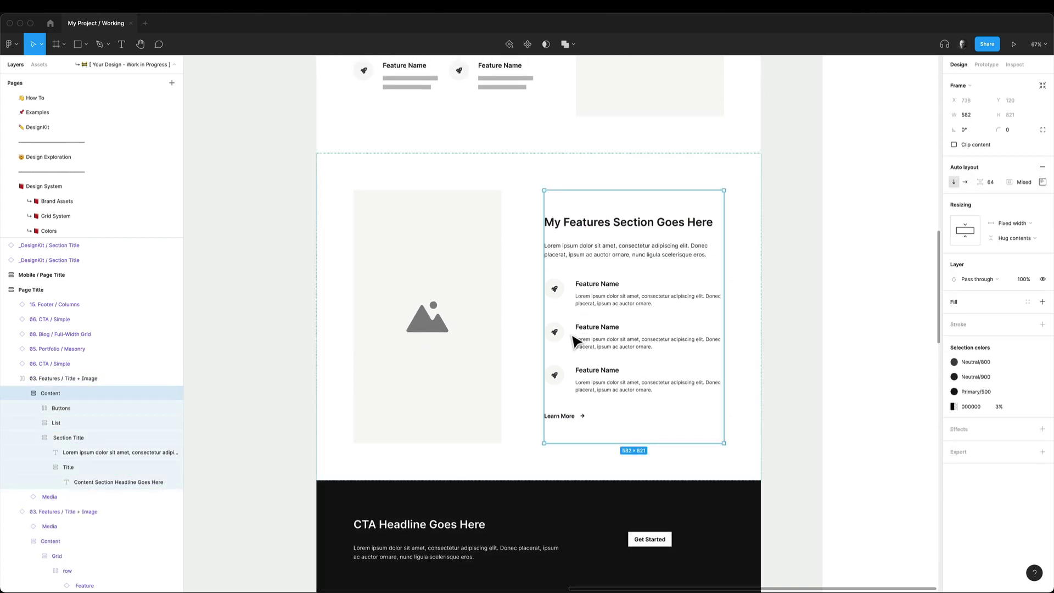
{"action": "double_click", "coordinate": [610, 340]}
{"action": "key", "text": "Delete"}
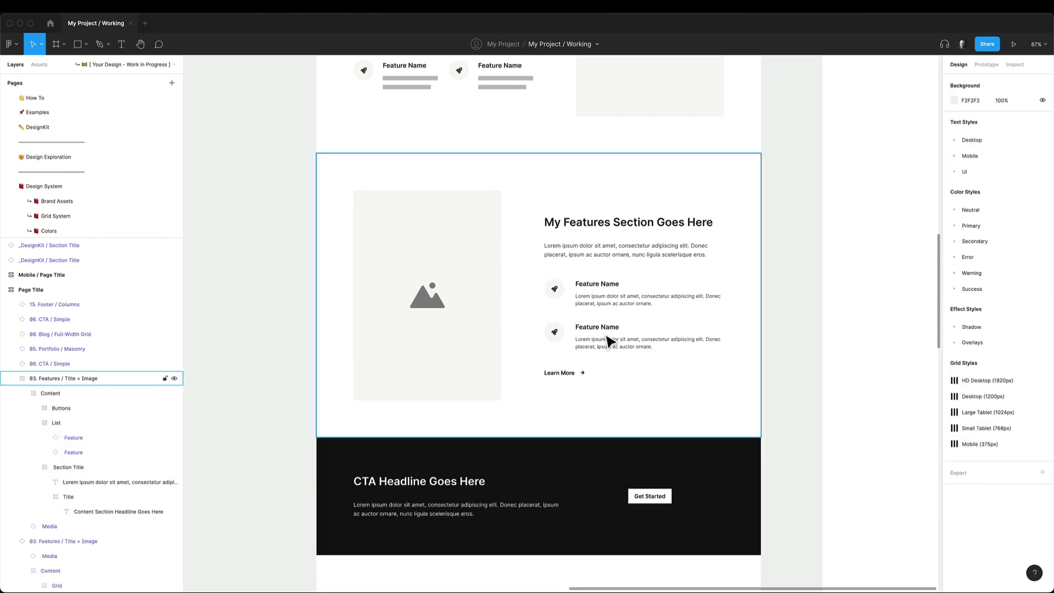
Fill the whole features section with the Neutral/50 colour style
{"action": "double_click", "coordinate": [607, 304]}
{"action": "double_click", "coordinate": [607, 306]}
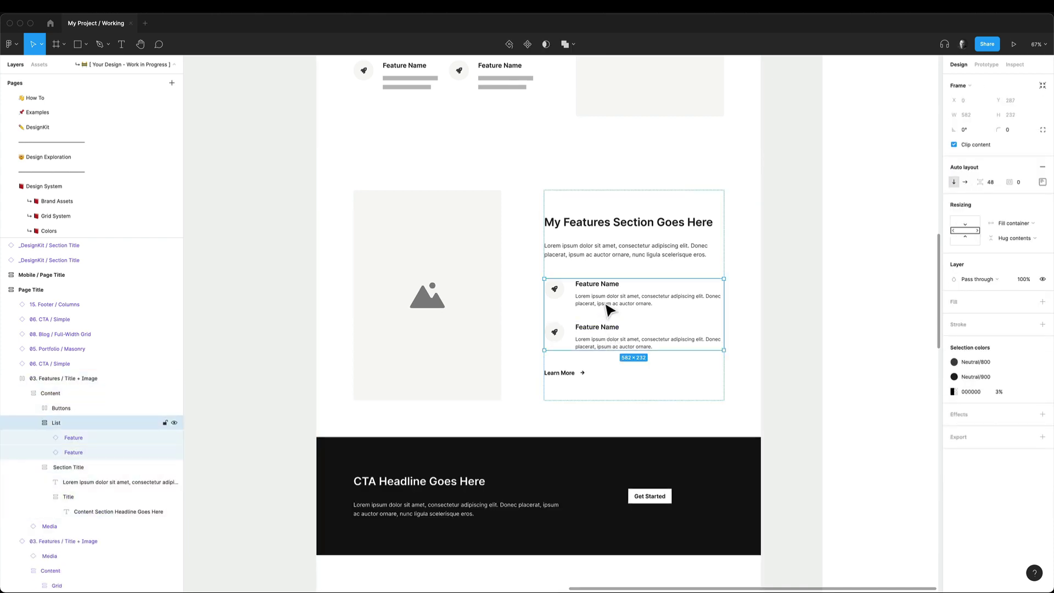
{"action": "scroll", "coordinate": [609, 309], "scroll_direction": "up", "scroll_amount": 3}
{"action": "left_click", "coordinate": [647, 255]}
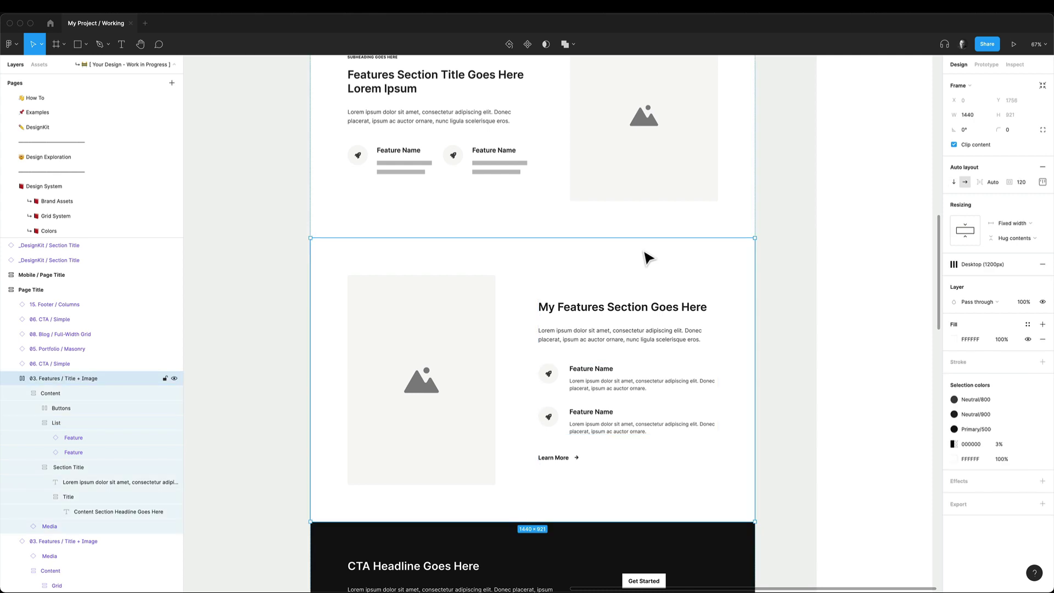
{"action": "left_click", "coordinate": [1028, 324]}
{"action": "left_click", "coordinate": [1009, 417]}
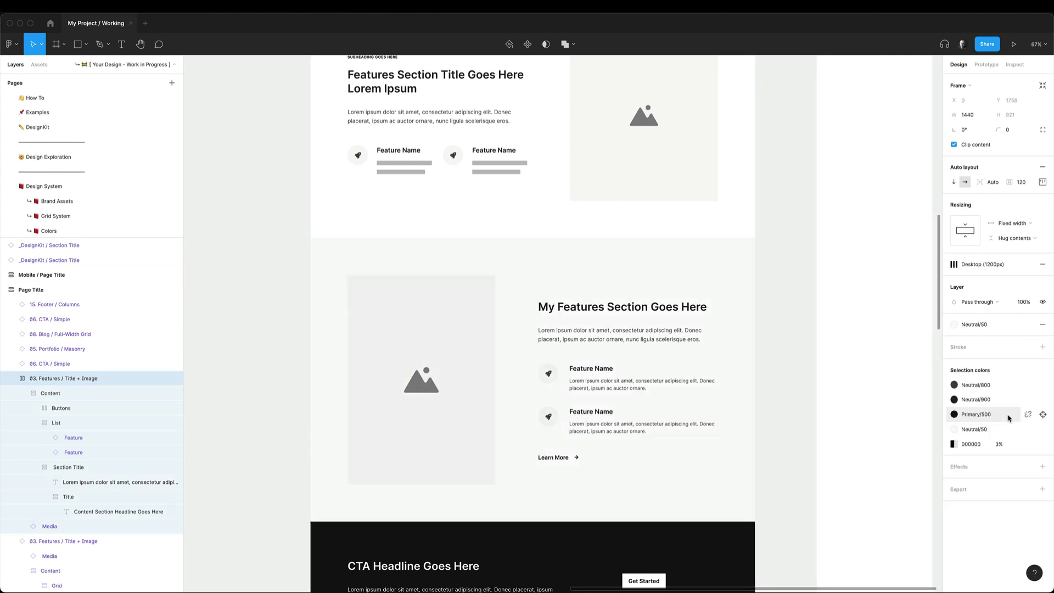
{"action": "left_click", "coordinate": [800, 341]}
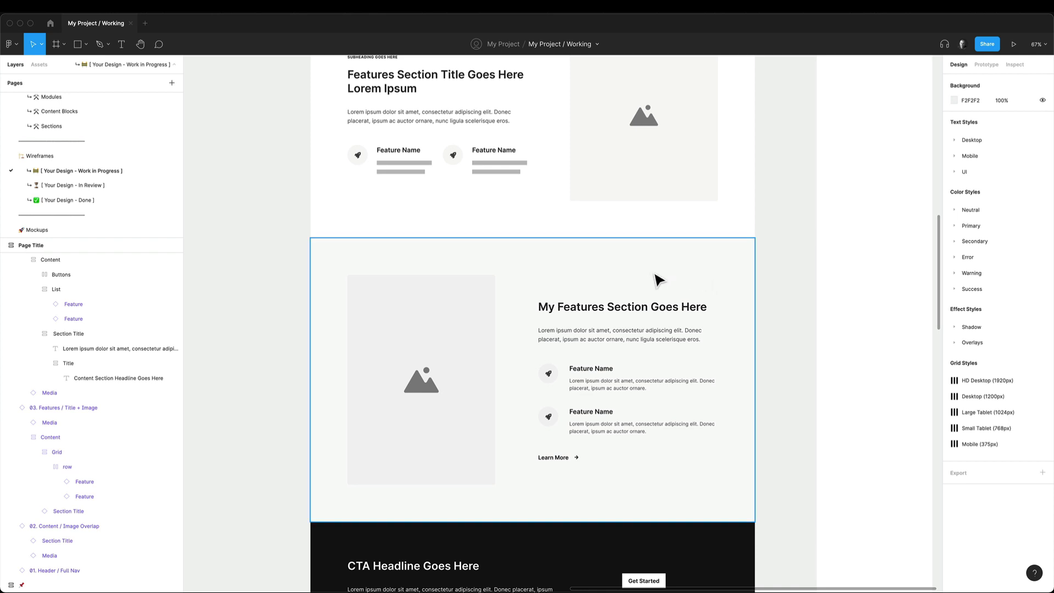
Duplicate the features section and remove the Neutral/50 fill from the copy
{"action": "left_click", "coordinate": [547, 256]}
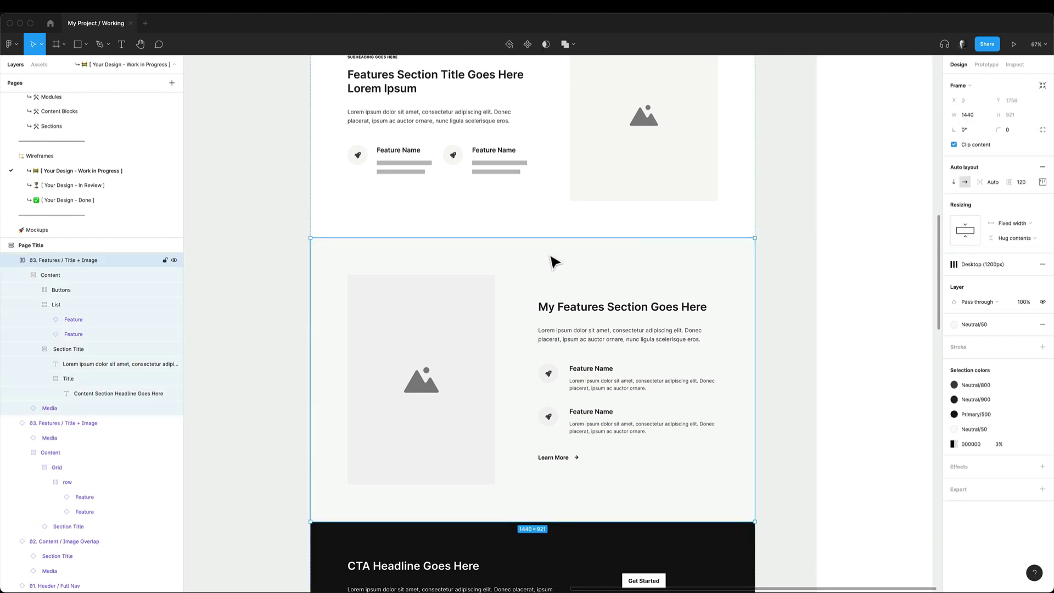
{"action": "key", "text": "ctrl+d"}
{"action": "scroll", "coordinate": [551, 258], "scroll_direction": "down", "scroll_amount": 2}
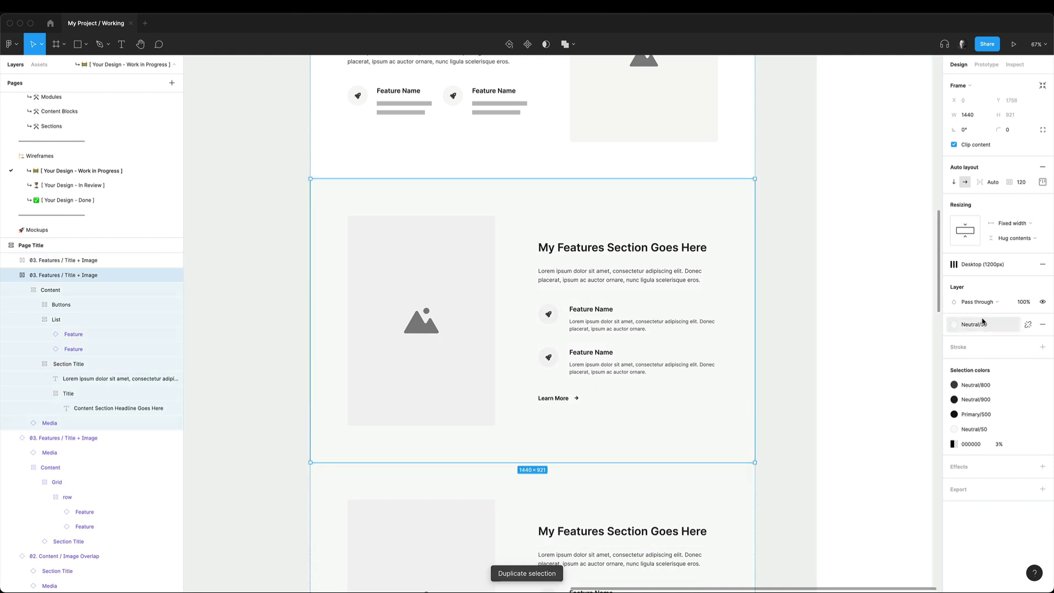
{"action": "left_click", "coordinate": [1043, 325]}
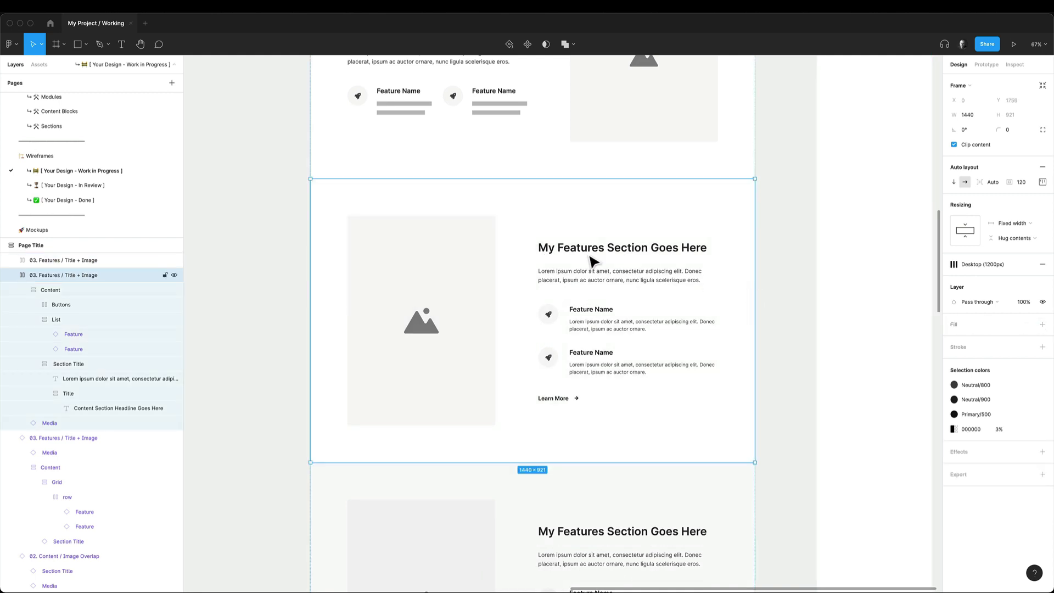
{"action": "left_click", "coordinate": [465, 259]}
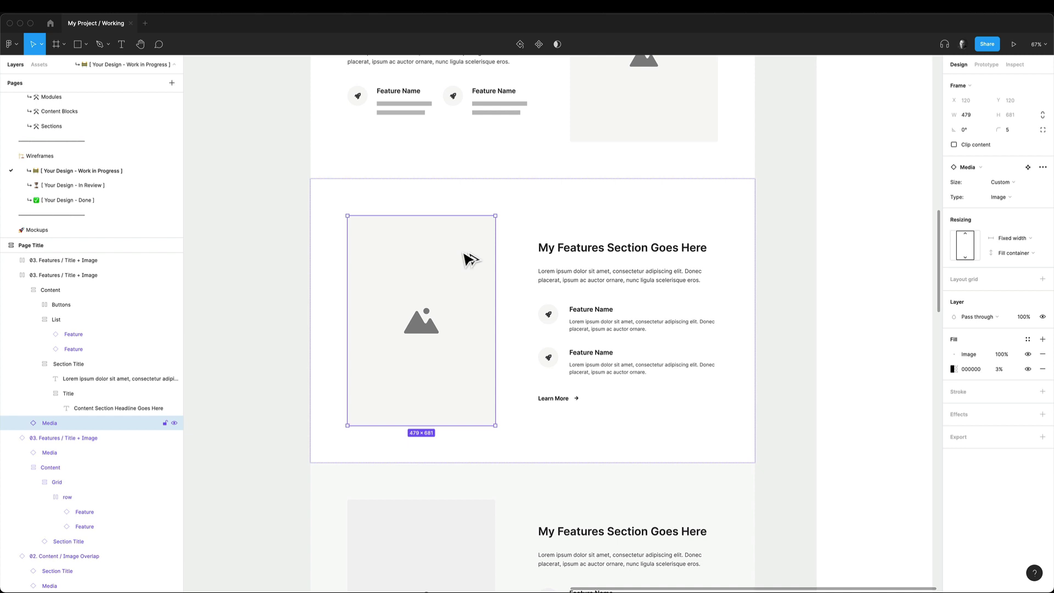
{"action": "key", "text": "alt+l"}
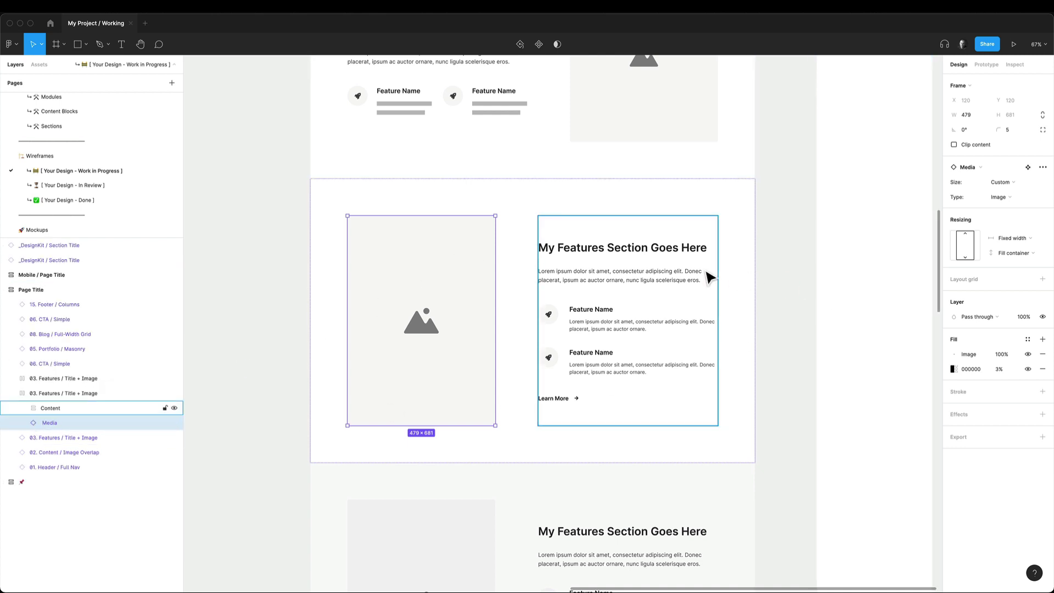
Give the section vertical auto layout, fill-container width and hug-contents height
{"action": "left_click", "coordinate": [676, 207]}
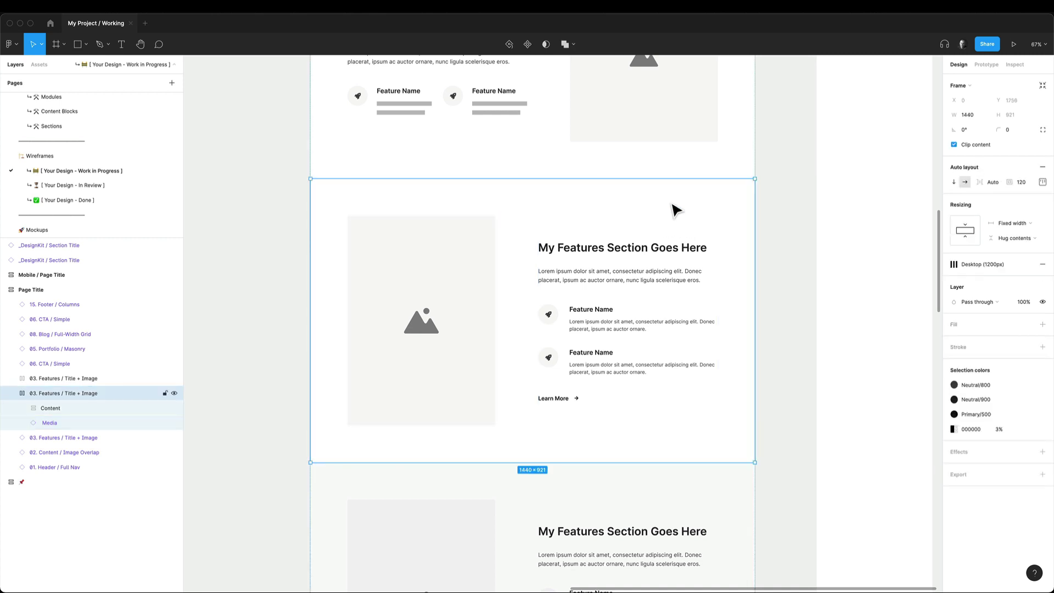
{"action": "left_click", "coordinate": [955, 184]}
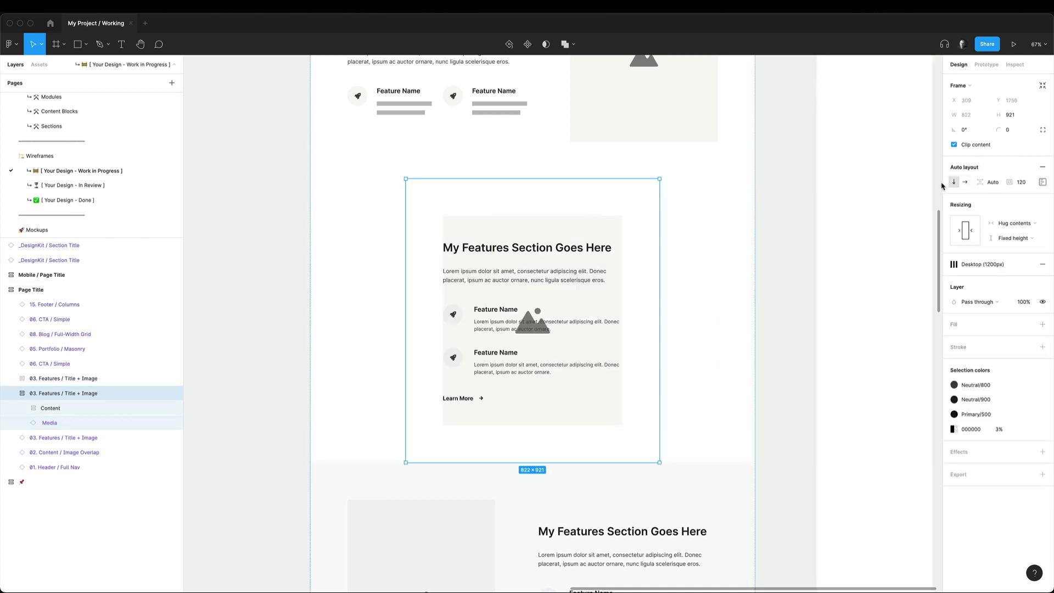
{"action": "left_click", "coordinate": [1013, 223]}
{"action": "left_click", "coordinate": [1010, 236]}
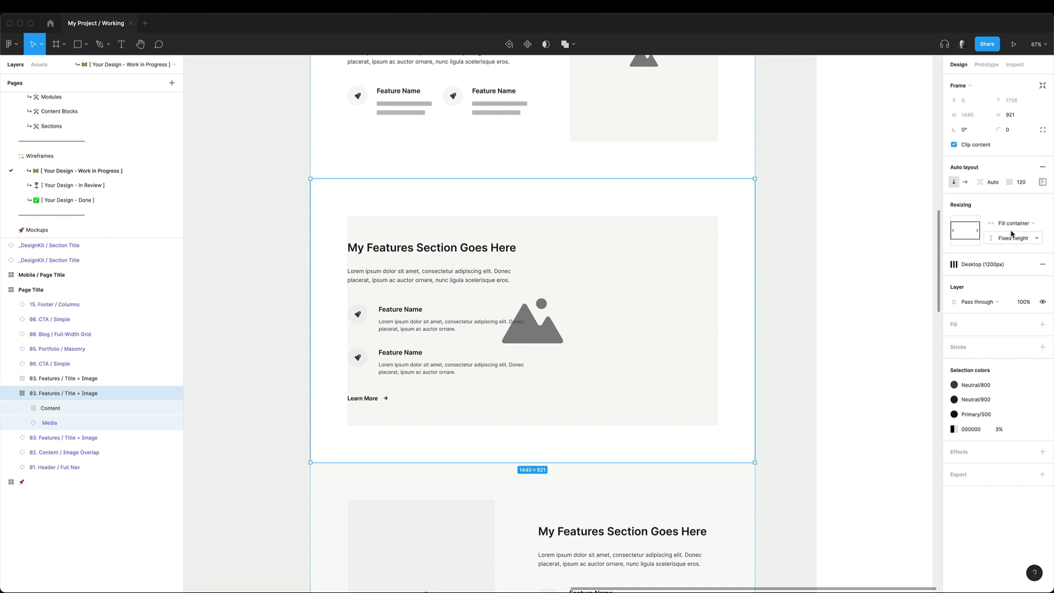
{"action": "left_click", "coordinate": [1014, 237]}
{"action": "left_click", "coordinate": [1010, 247]}
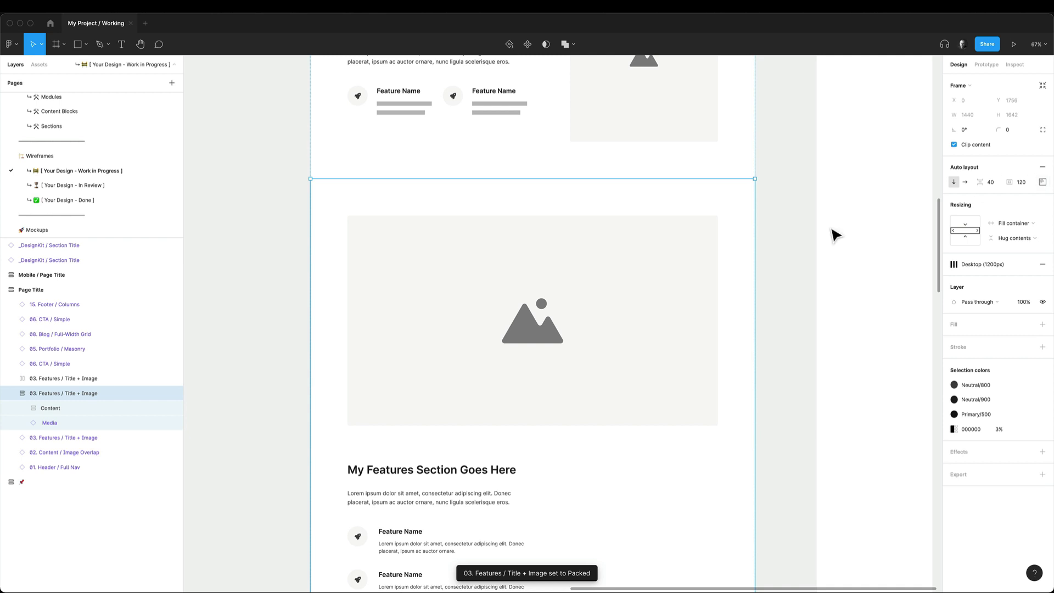
{"action": "scroll", "coordinate": [635, 296], "scroll_direction": "down", "scroll_amount": 2}
{"action": "left_click", "coordinate": [630, 259]}
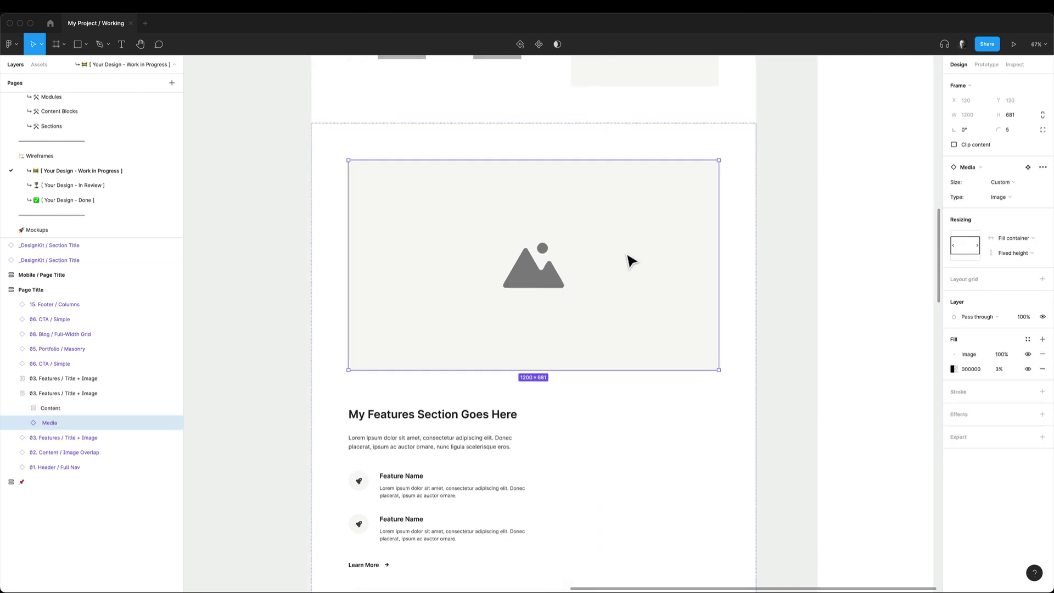
Make the media placeholder a fixed-size Video and enlarge it to about 985×555
{"action": "scroll", "coordinate": [632, 261], "scroll_direction": "up", "scroll_amount": 1}
{"action": "left_click", "coordinate": [1025, 198]}
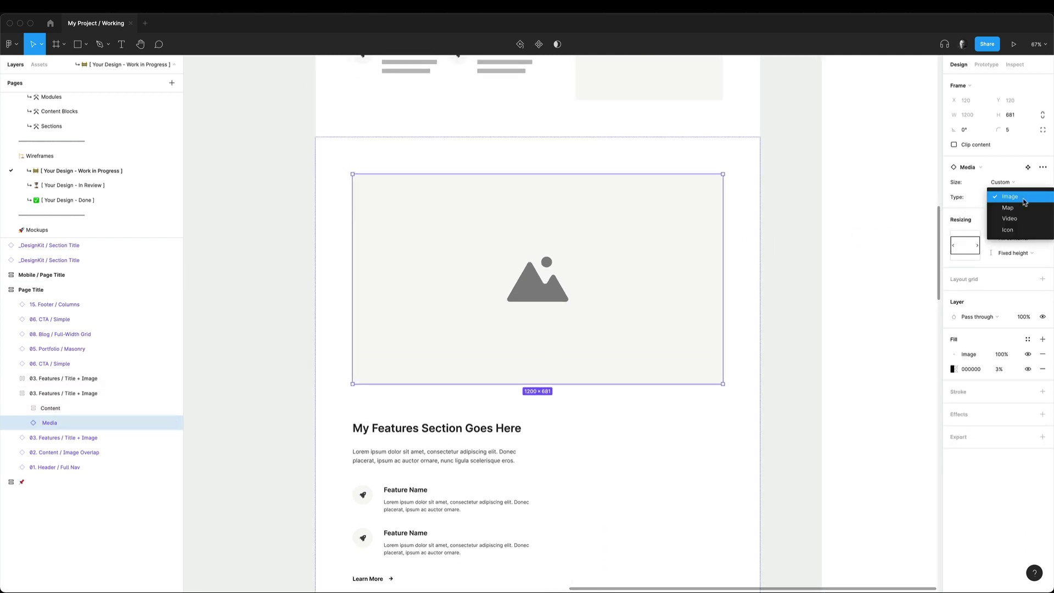
{"action": "left_click", "coordinate": [1019, 220]}
{"action": "left_click", "coordinate": [1016, 253]}
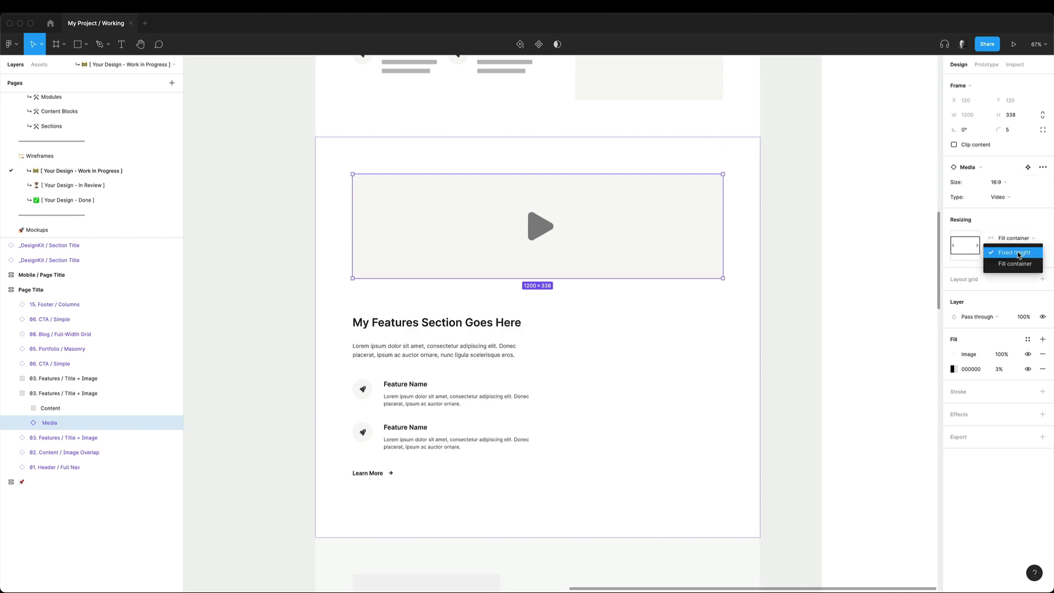
{"action": "left_click", "coordinate": [1015, 254]}
{"action": "left_click", "coordinate": [1016, 237]}
{"action": "left_click", "coordinate": [1020, 227]}
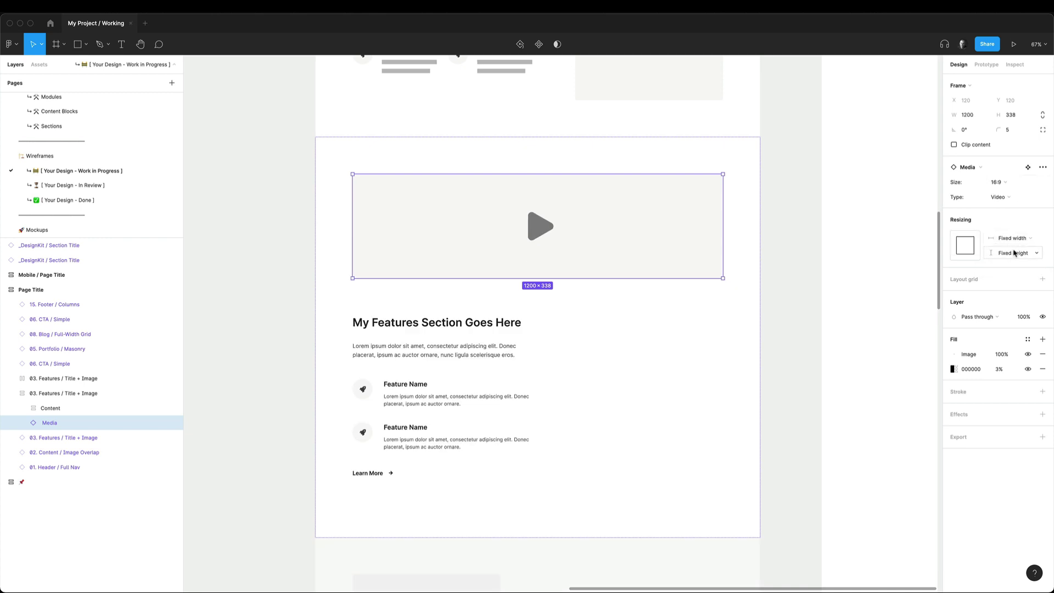
{"action": "left_click", "coordinate": [1043, 167]}
{"action": "left_click", "coordinate": [1004, 211]}
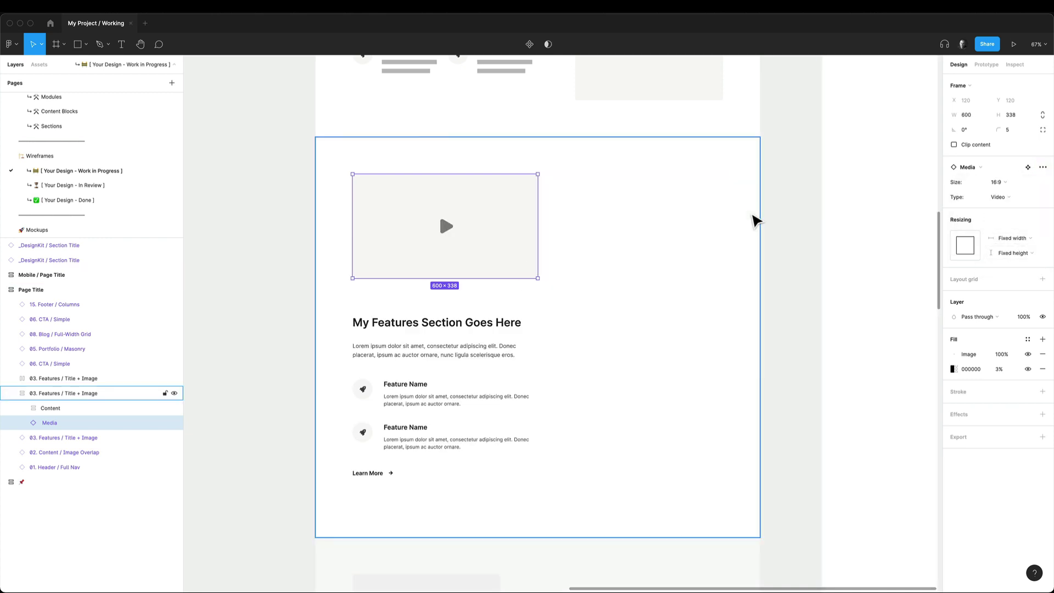
{"action": "left_click_drag", "start_coordinate": [538, 279], "coordinate": [676, 349]}
Centre the section's contents and trim the video to 994×559 against the layout grid
{"action": "key", "text": "ctrl+g"}
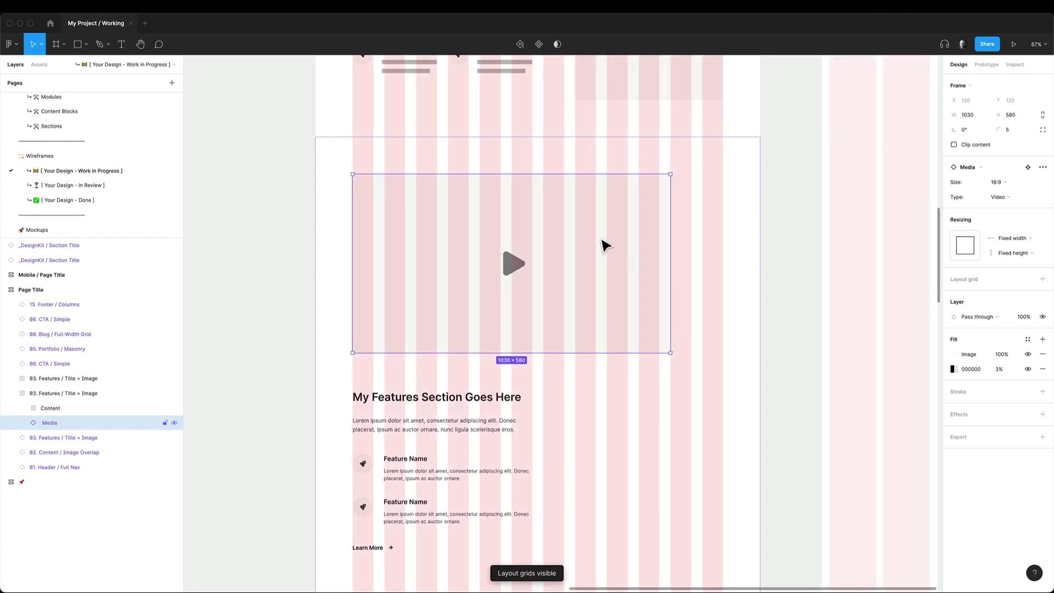
{"action": "left_click", "coordinate": [120, 393]}
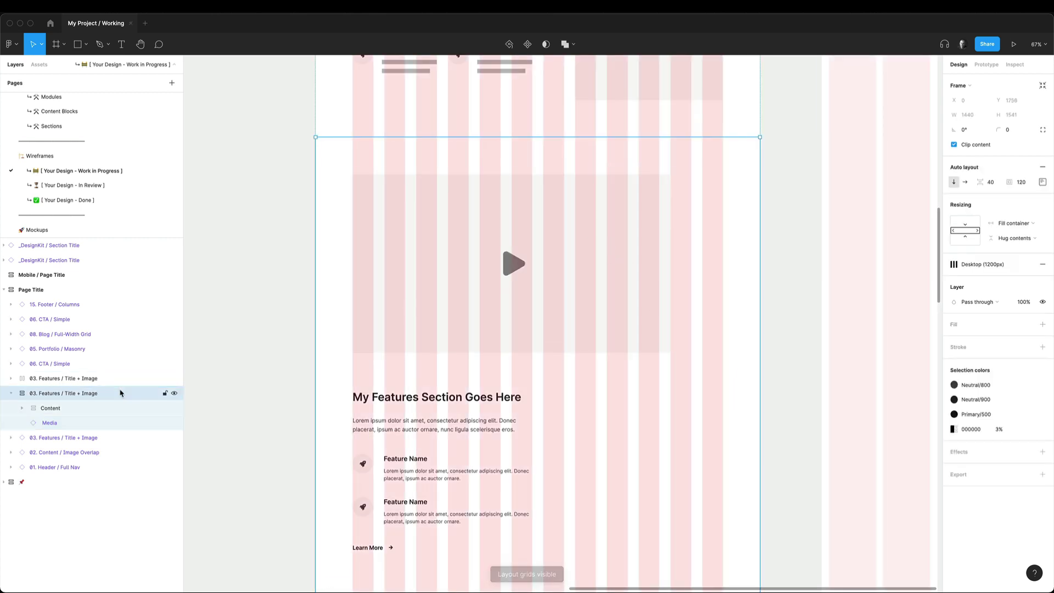
{"action": "left_click", "coordinate": [1042, 182]}
{"action": "left_click", "coordinate": [1013, 214]}
{"action": "left_click", "coordinate": [605, 296]}
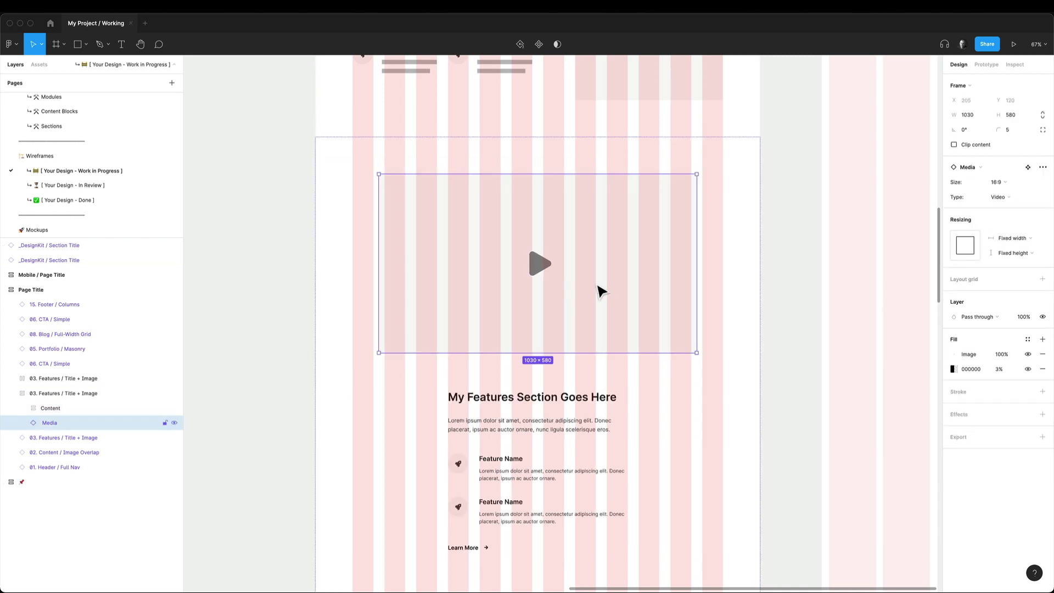
{"action": "left_click_drag", "start_coordinate": [696, 355], "coordinate": [663, 328]}
{"action": "scroll", "coordinate": [695, 347], "scroll_direction": "up", "scroll_amount": 10}
{"action": "key", "text": "shift+0"}
{"action": "scroll", "coordinate": [760, 316], "scroll_direction": "down", "scroll_amount": 3}
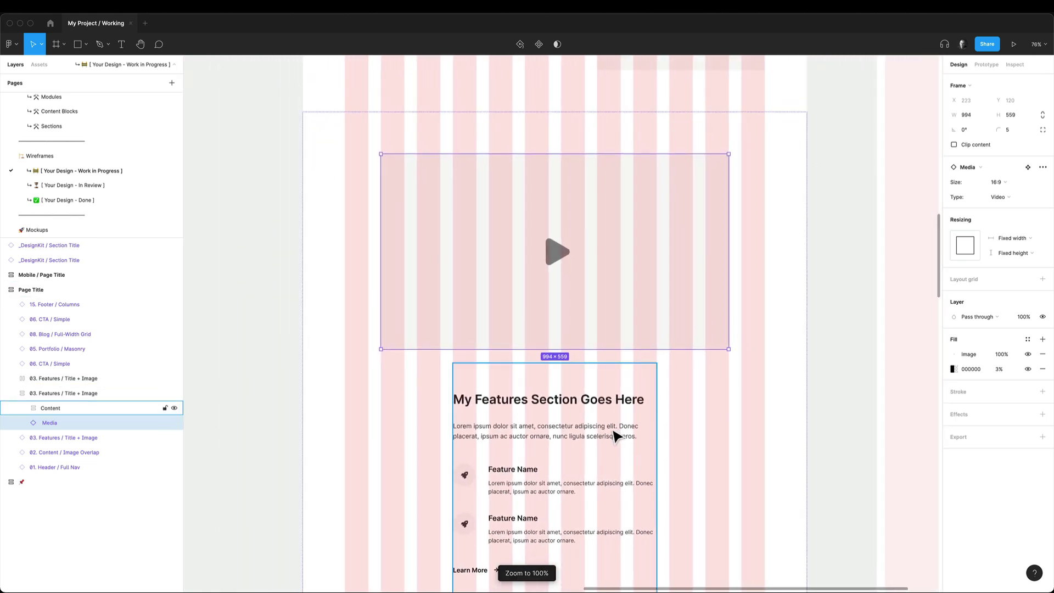
Set the text content block to fill the section width and hide the layout grids
{"action": "left_click", "coordinate": [615, 436]}
{"action": "scroll", "coordinate": [616, 435], "scroll_direction": "down", "scroll_amount": 3}
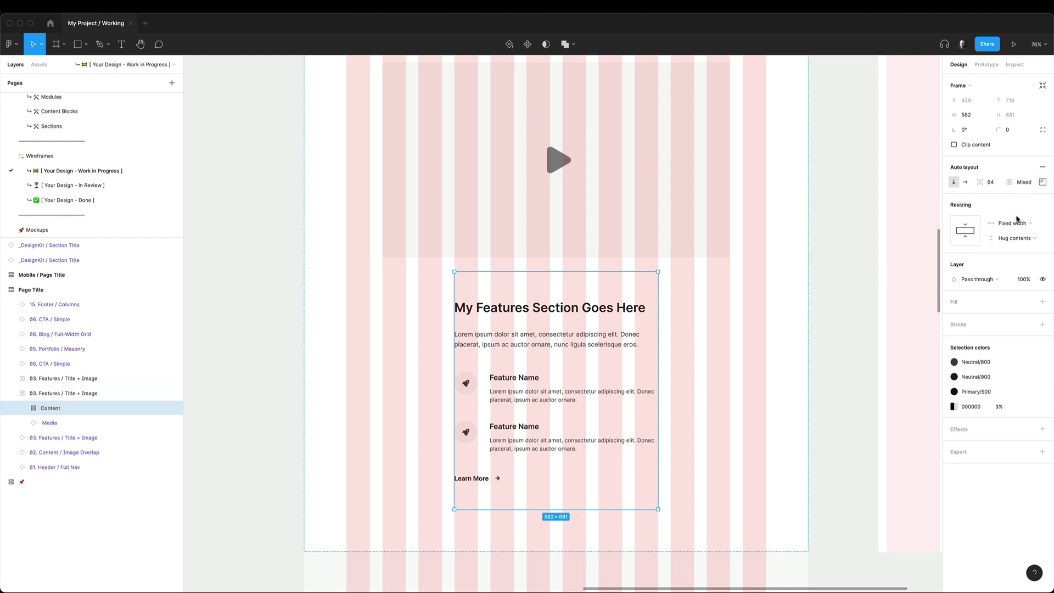
{"action": "left_click", "coordinate": [1017, 223]}
{"action": "left_click", "coordinate": [1013, 242]}
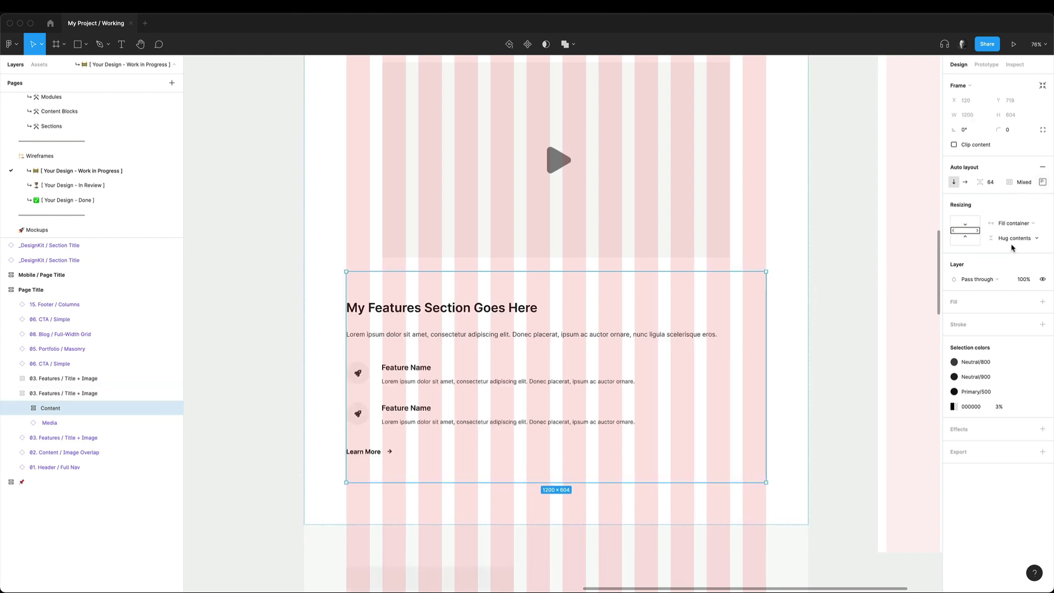
{"action": "left_click", "coordinate": [834, 282]}
{"action": "key", "text": "ctrl+g"}
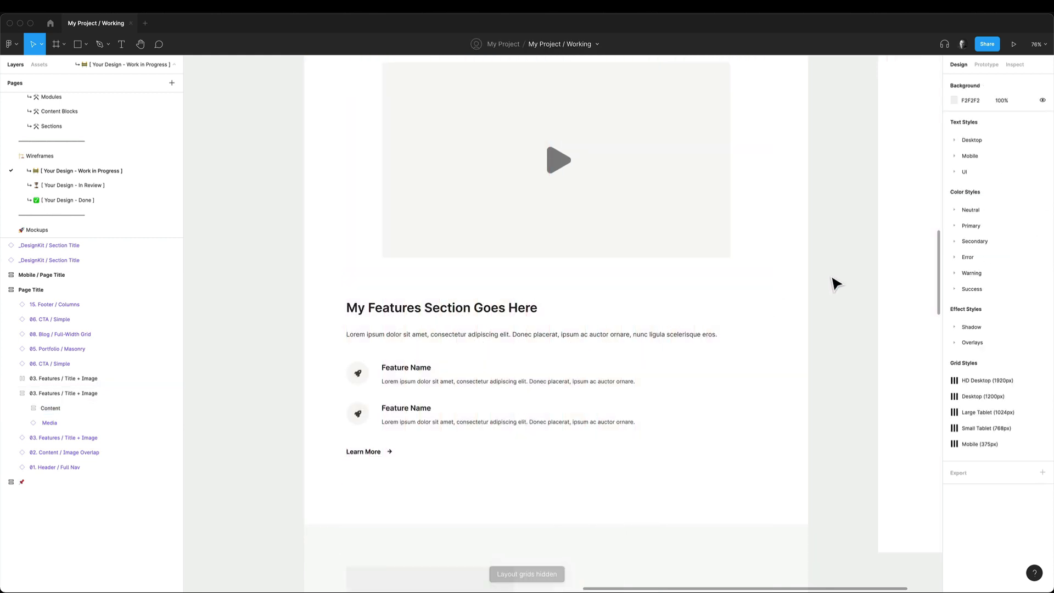
Delete the text content block beneath the video
{"action": "scroll", "coordinate": [834, 283], "scroll_direction": "up", "scroll_amount": 2}
{"action": "left_click", "coordinate": [553, 278]}
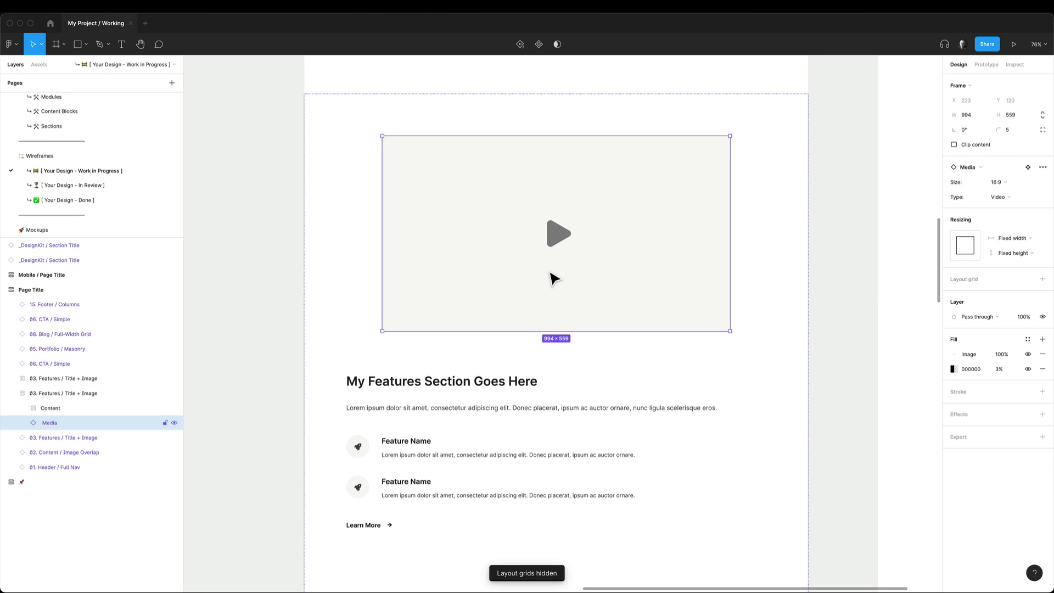
{"action": "scroll", "coordinate": [552, 278], "scroll_direction": "down", "scroll_amount": 2}
{"action": "left_click", "coordinate": [508, 347]}
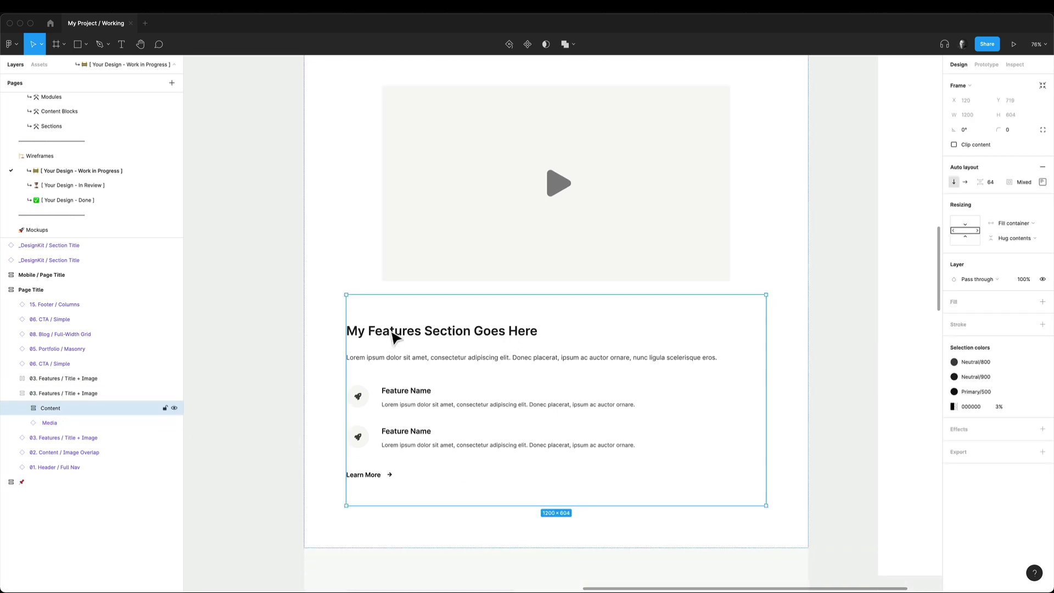
{"action": "key", "text": "Delete"}
{"action": "scroll", "coordinate": [496, 339], "scroll_direction": "up", "scroll_amount": 3}
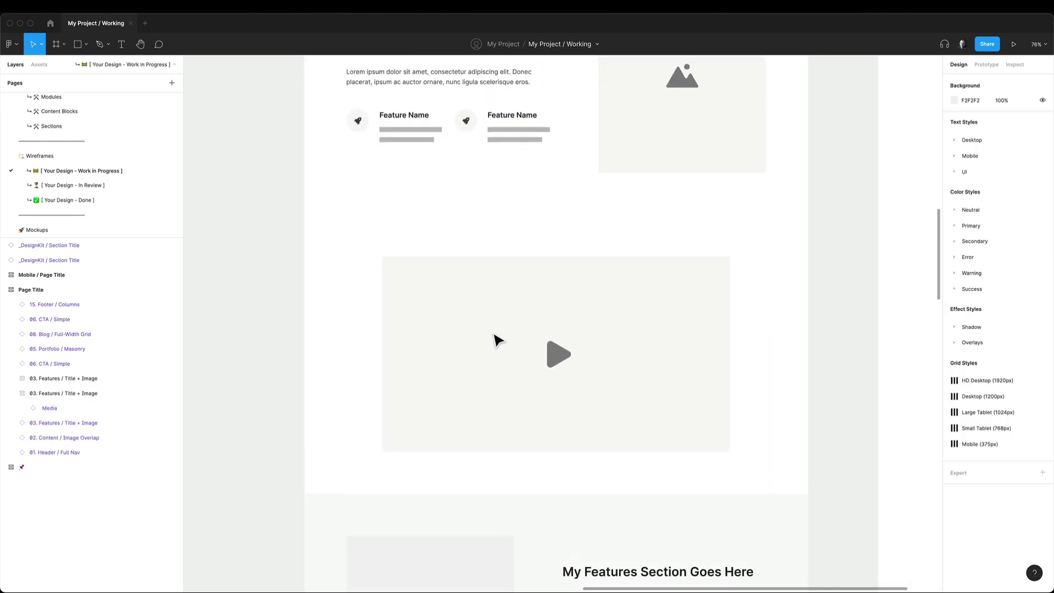
{"action": "scroll", "coordinate": [549, 351], "scroll_direction": "down", "scroll_amount": 1}
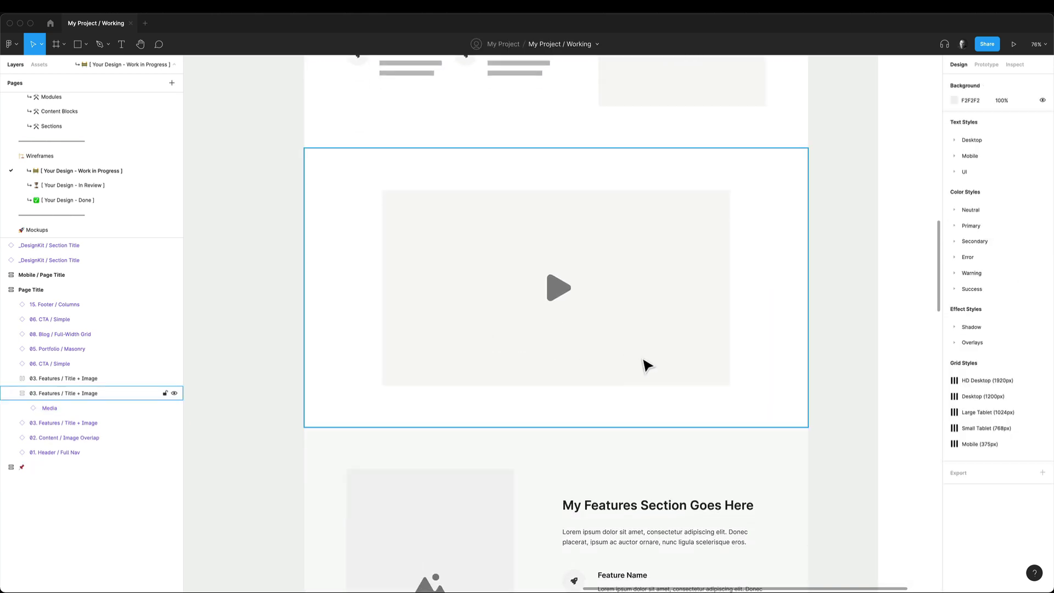
Drag a Feature component from Assets > Modules to just below the video
{"action": "left_click", "coordinate": [39, 64]}
{"action": "left_click", "coordinate": [9, 143]}
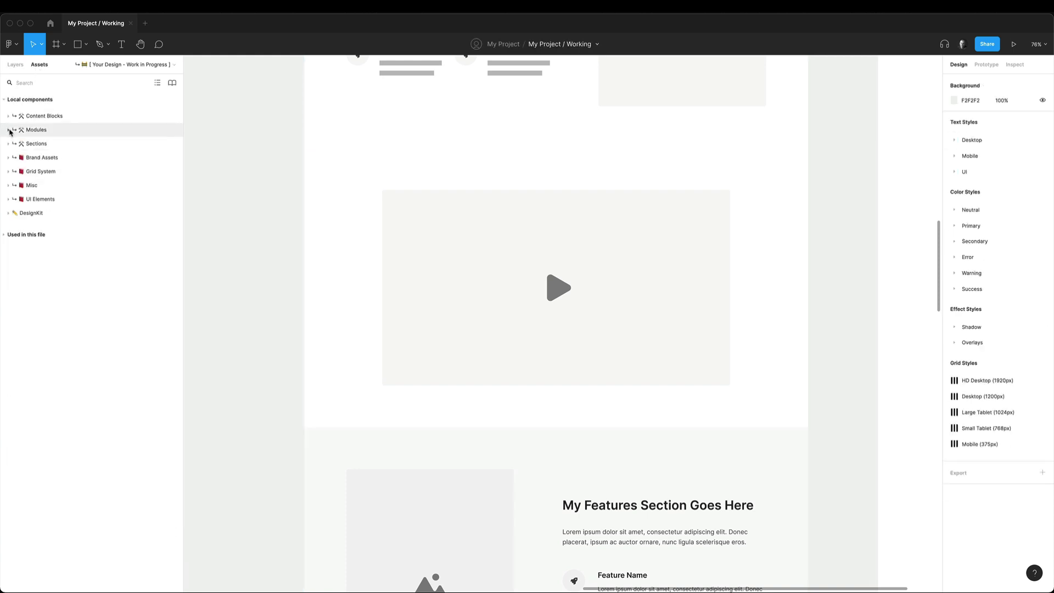
{"action": "left_click", "coordinate": [9, 130]}
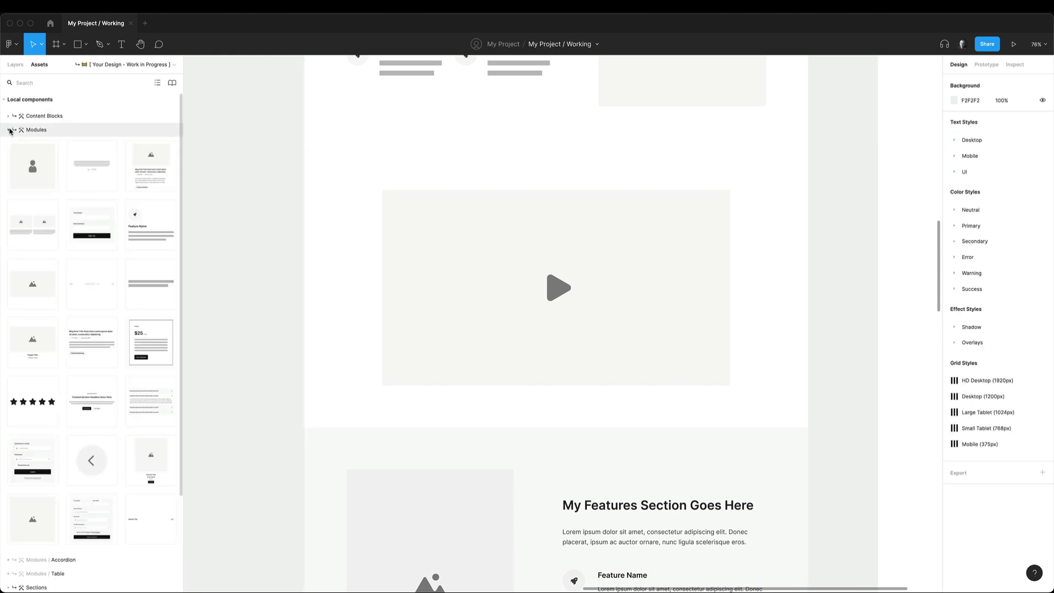
{"action": "left_click", "coordinate": [41, 133]}
{"action": "left_click", "coordinate": [41, 132]}
{"action": "left_click_drag", "start_coordinate": [151, 225], "coordinate": [488, 412]}
{"action": "scroll", "coordinate": [557, 432], "scroll_direction": "down", "scroll_amount": 1}
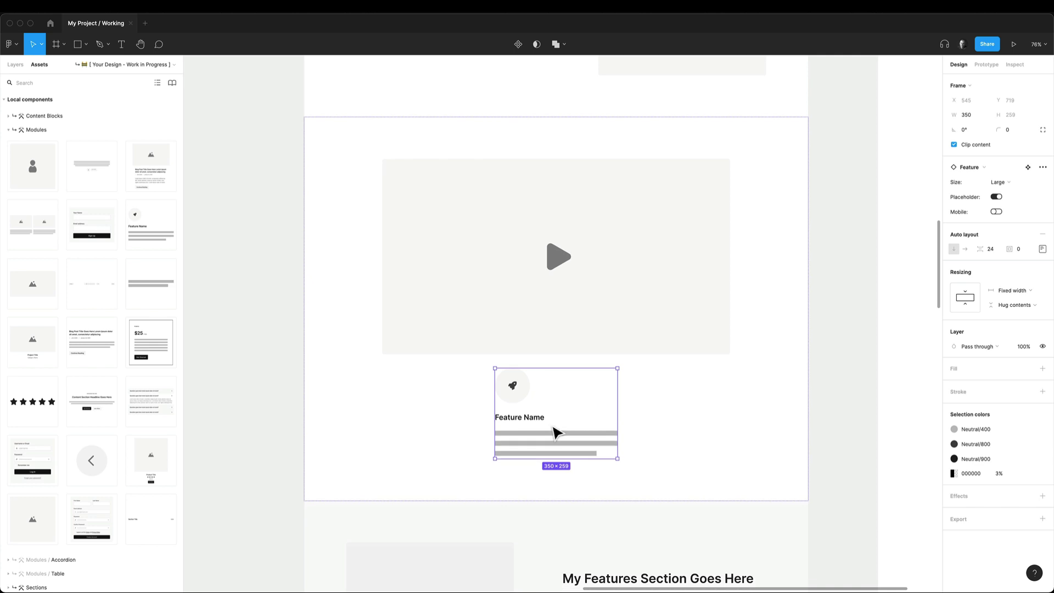
Duplicate the Feature card twice and select all three cards
{"action": "key", "text": "alt+1"}
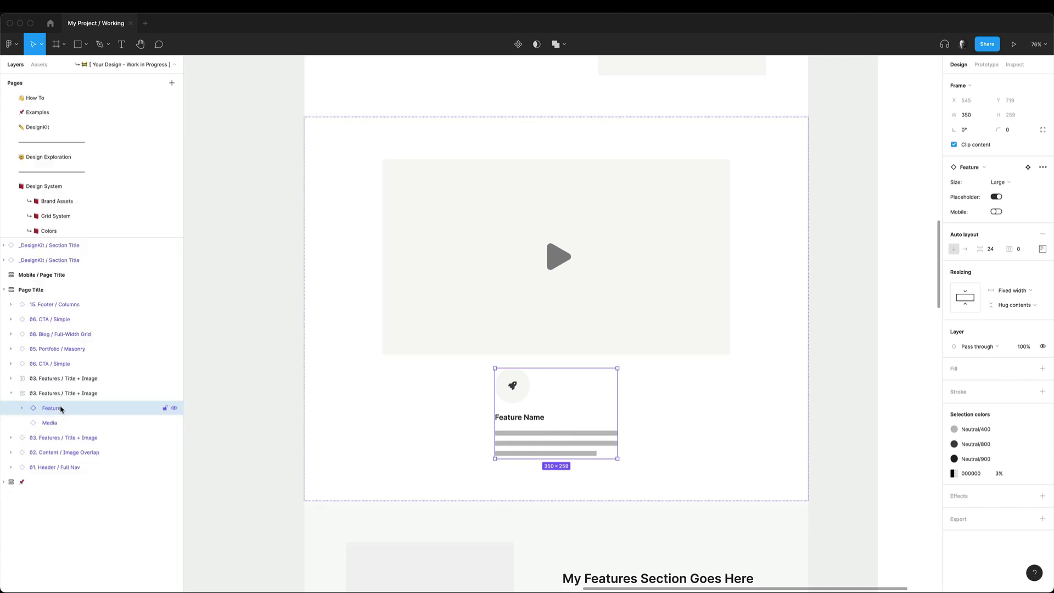
{"action": "key", "text": "ctrl+d"}
{"action": "scroll", "coordinate": [513, 401], "scroll_direction": "down", "scroll_amount": 3}
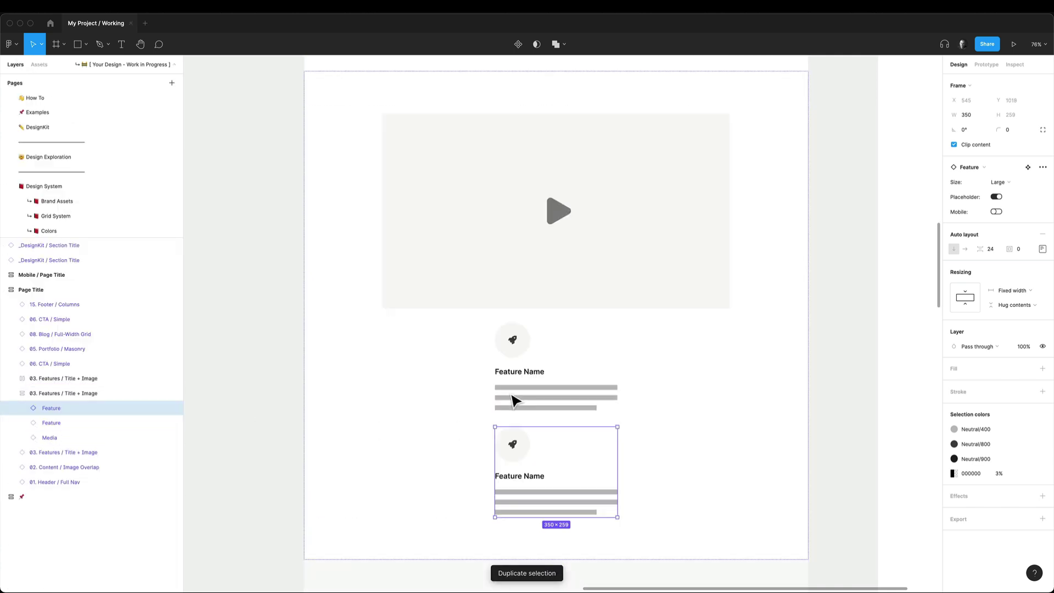
{"action": "key", "text": "ctrl+d"}
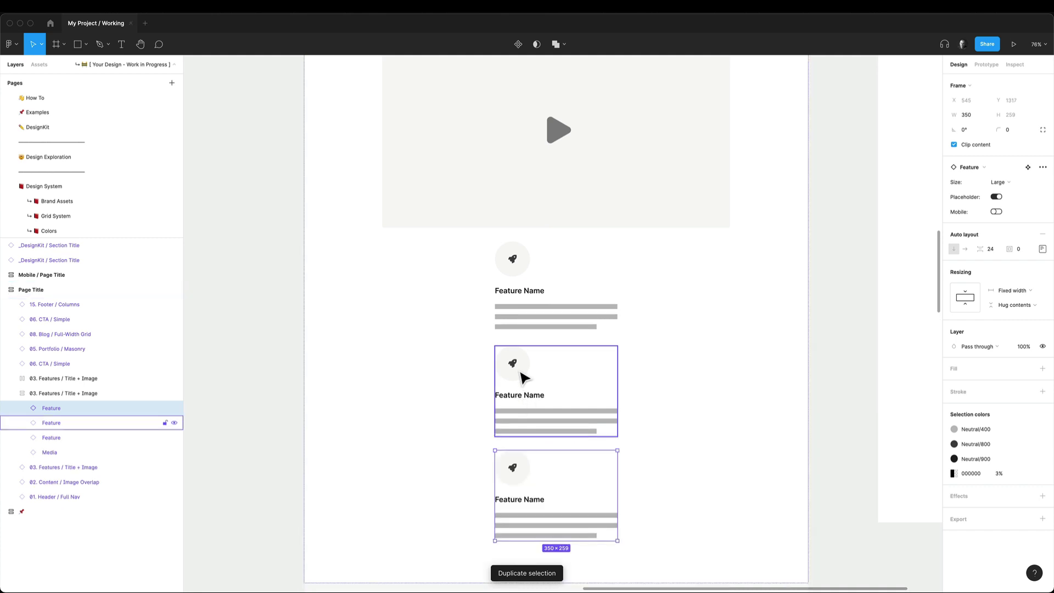
{"action": "left_click", "coordinate": [511, 276], "text": "shift"}
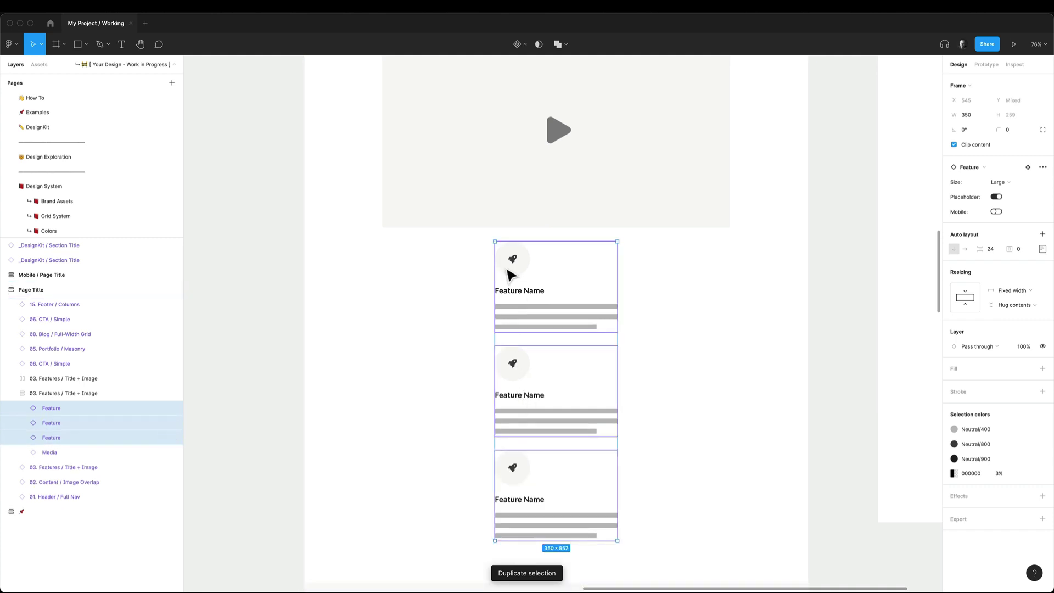
Wrap the cards in a horizontal auto-layout row filling the section, with cards set to Fill container
{"action": "key", "text": "shift+a"}
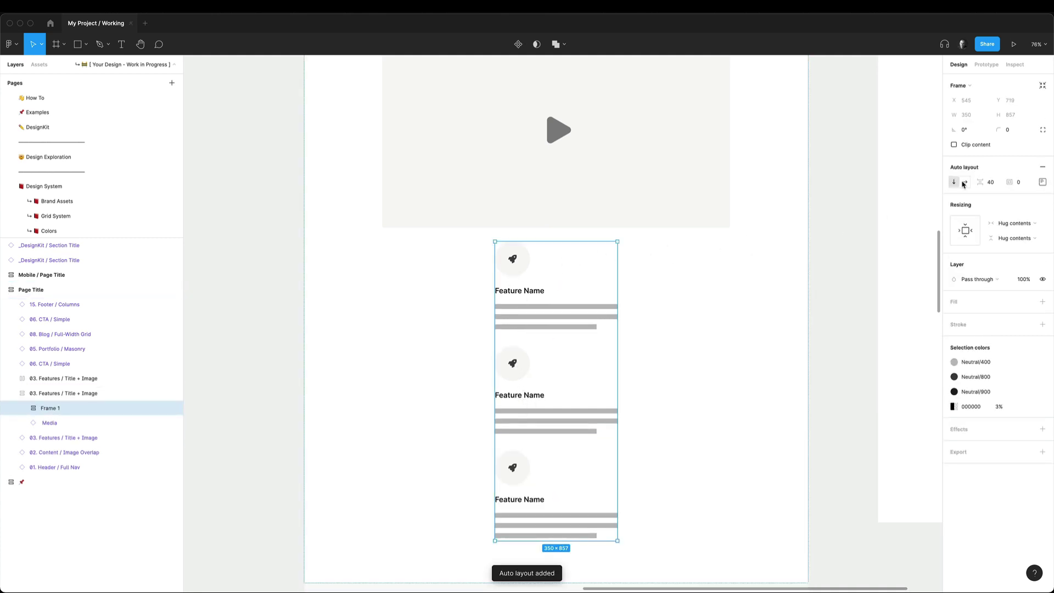
{"action": "left_click", "coordinate": [964, 183]}
{"action": "key", "text": "ctrl+g"}
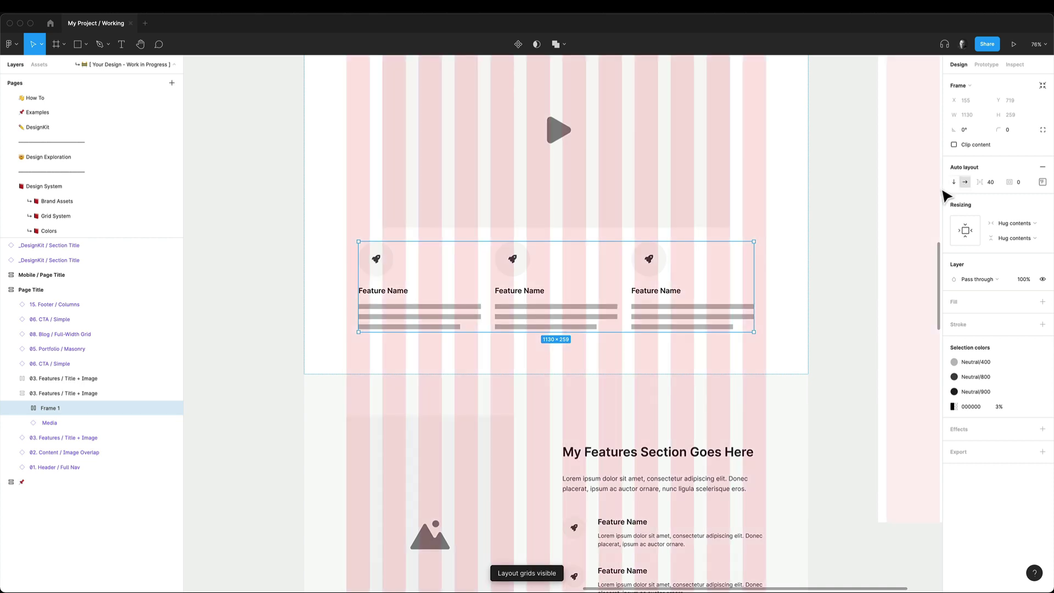
{"action": "left_click", "coordinate": [1014, 223]}
{"action": "left_click", "coordinate": [1014, 235]}
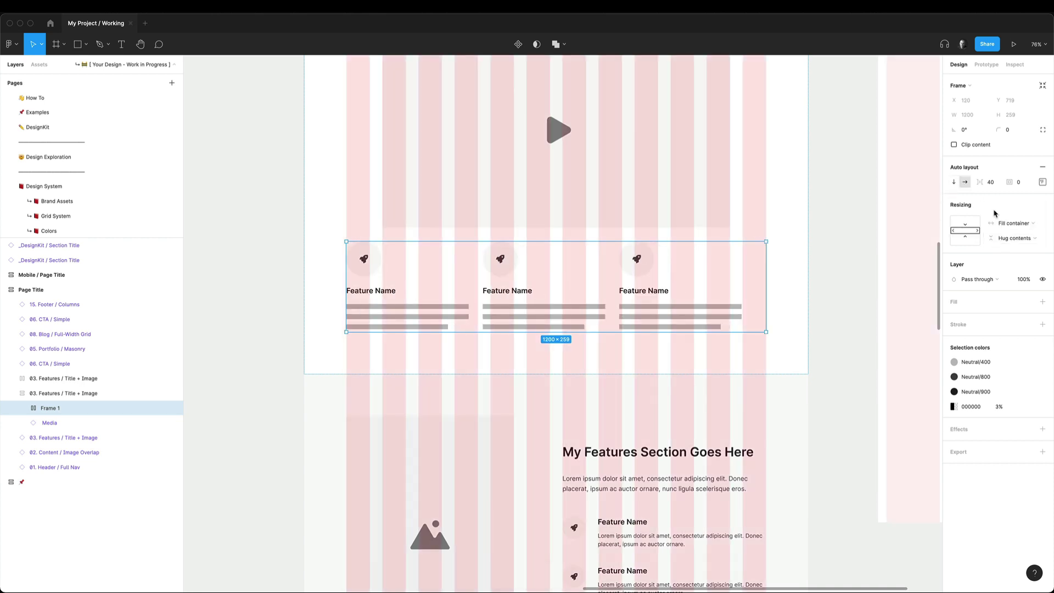
{"action": "key", "text": "Return"}
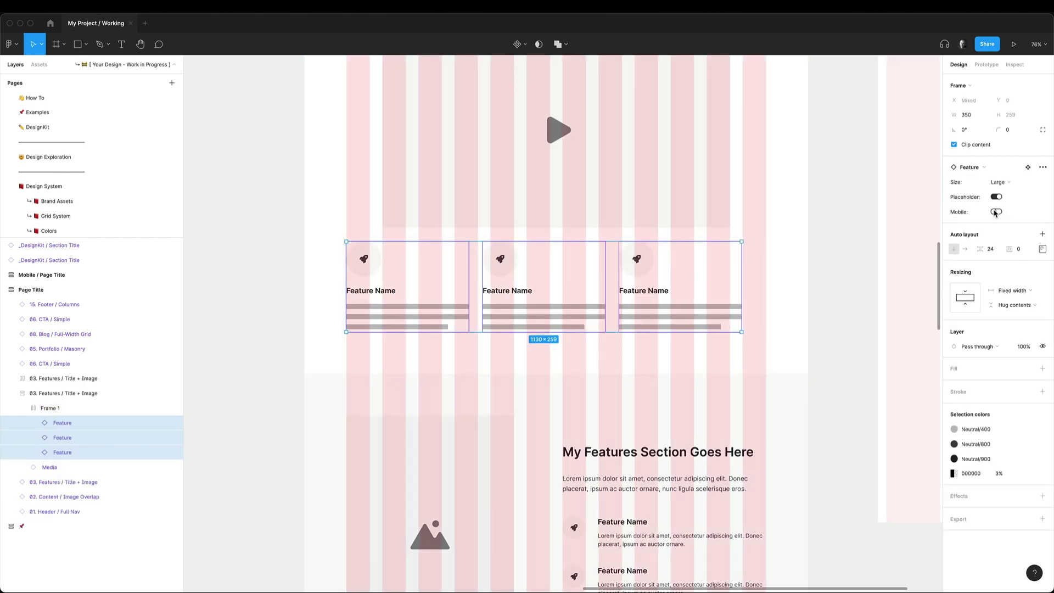
{"action": "left_click", "coordinate": [1013, 290]}
{"action": "left_click", "coordinate": [1007, 316]}
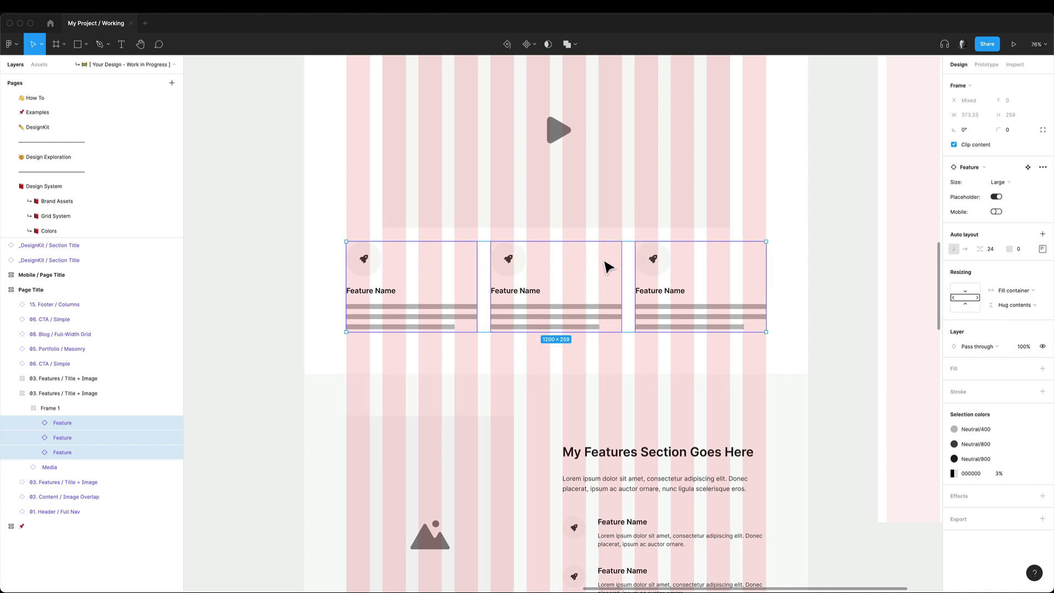
Set the gap between the feature cards to 36 and hide the layout grids
{"action": "left_click", "coordinate": [70, 410]}
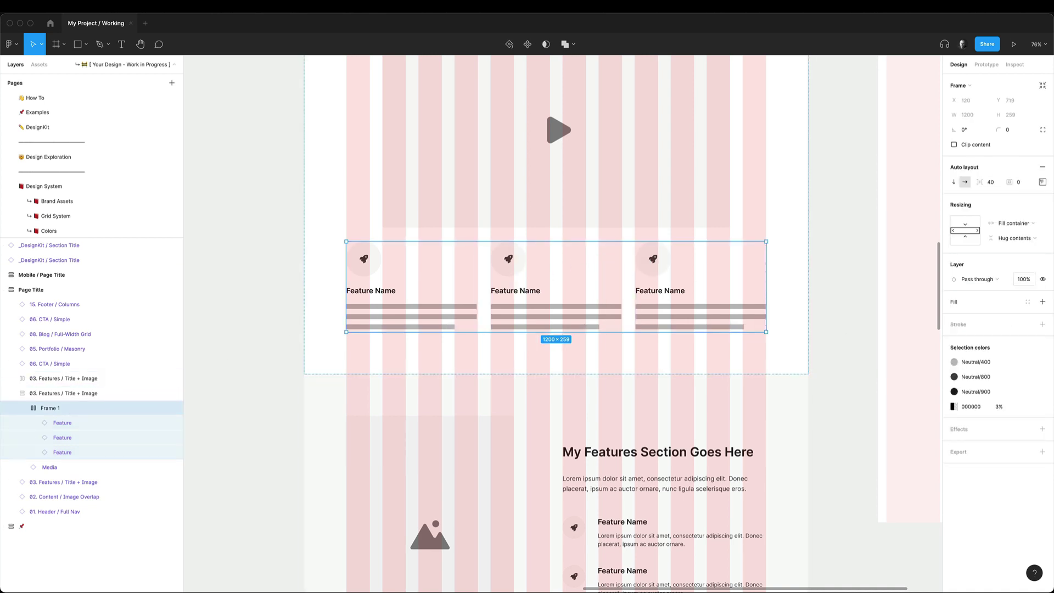
{"action": "left_click", "coordinate": [993, 185]}
{"action": "type", "text": "36"}
{"action": "key", "text": "Return"}
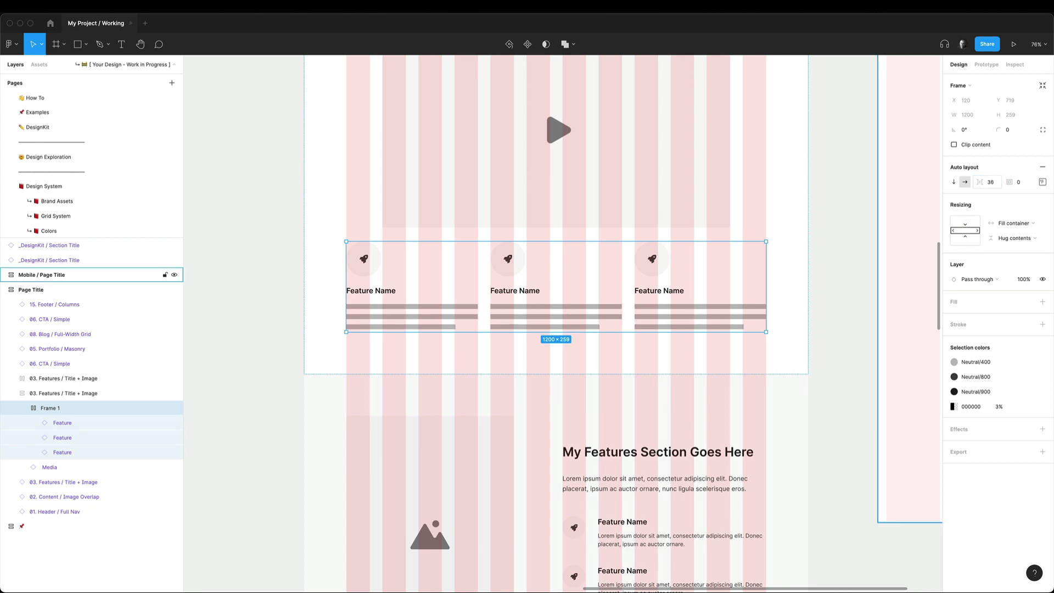
{"action": "left_click", "coordinate": [854, 252]}
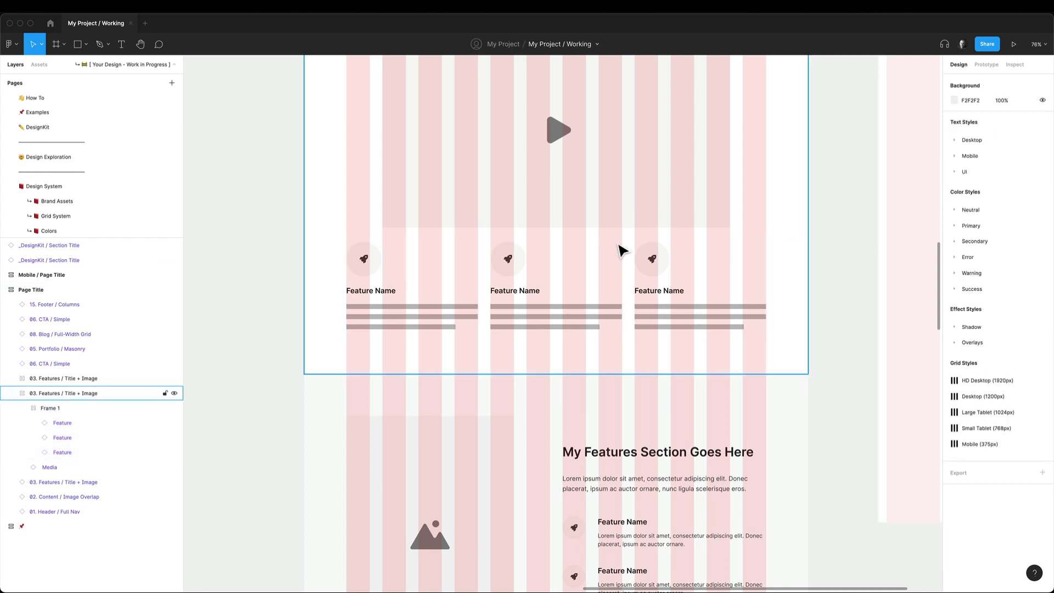
{"action": "key", "text": "ctrl+g"}
{"action": "scroll", "coordinate": [258, 212], "scroll_direction": "up", "scroll_amount": 3}
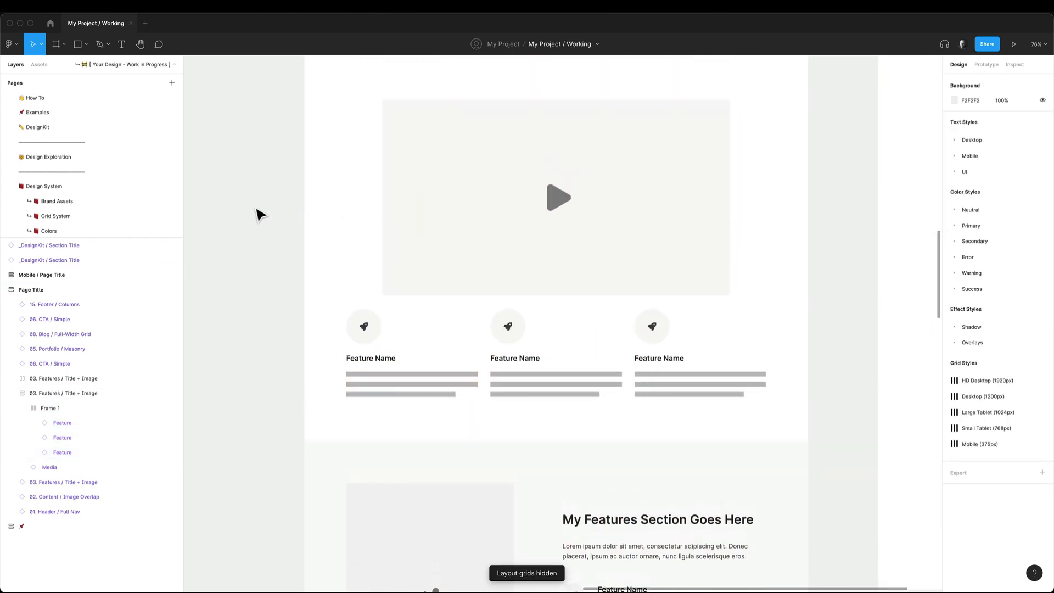
Give the features section left and right padding of 223
{"action": "left_click", "coordinate": [439, 254]}
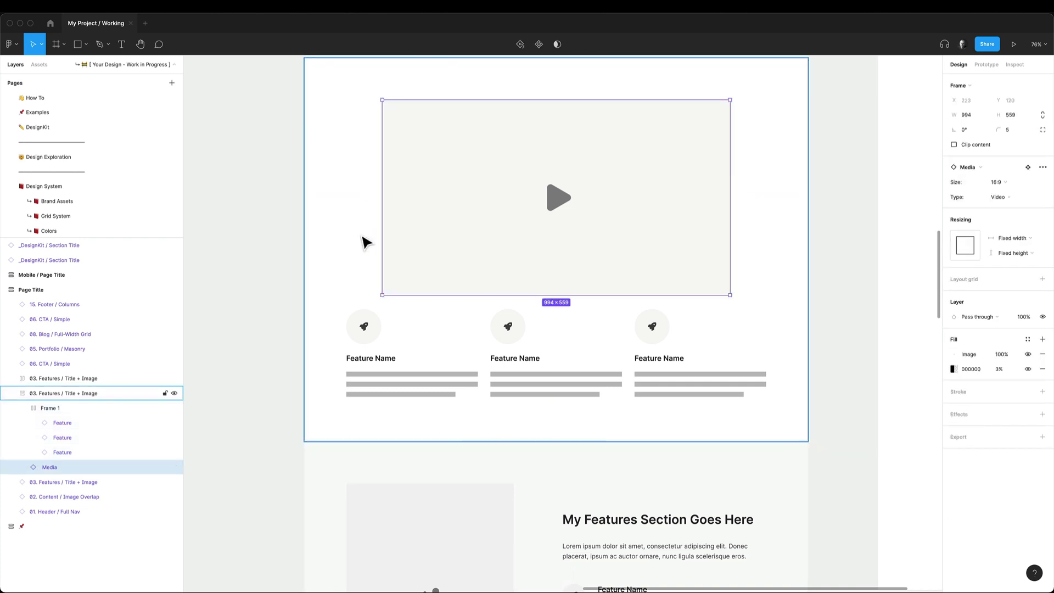
{"action": "left_click", "coordinate": [783, 331]}
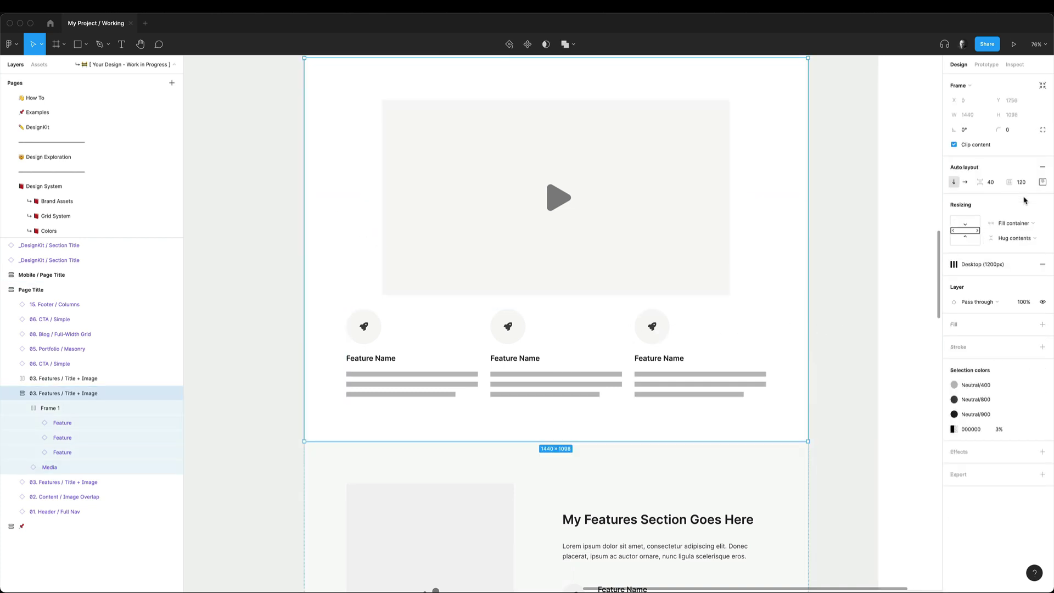
{"action": "left_click", "coordinate": [1041, 183]}
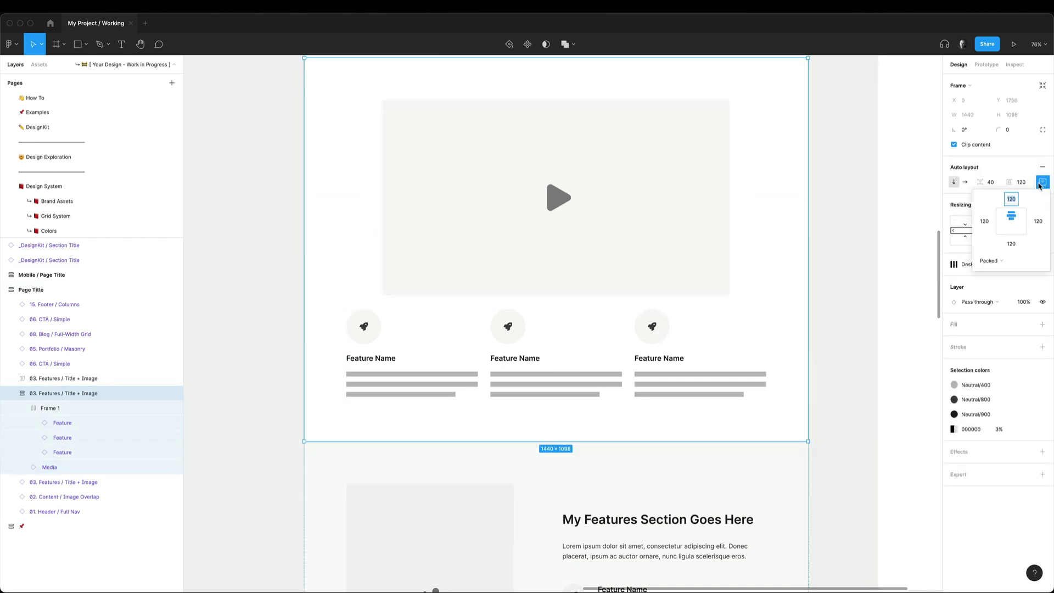
{"action": "left_click", "coordinate": [985, 222]}
{"action": "type", "text": "223"}
{"action": "left_click", "coordinate": [1038, 221]}
{"action": "type", "text": "223"}
{"action": "key", "text": "Return"}
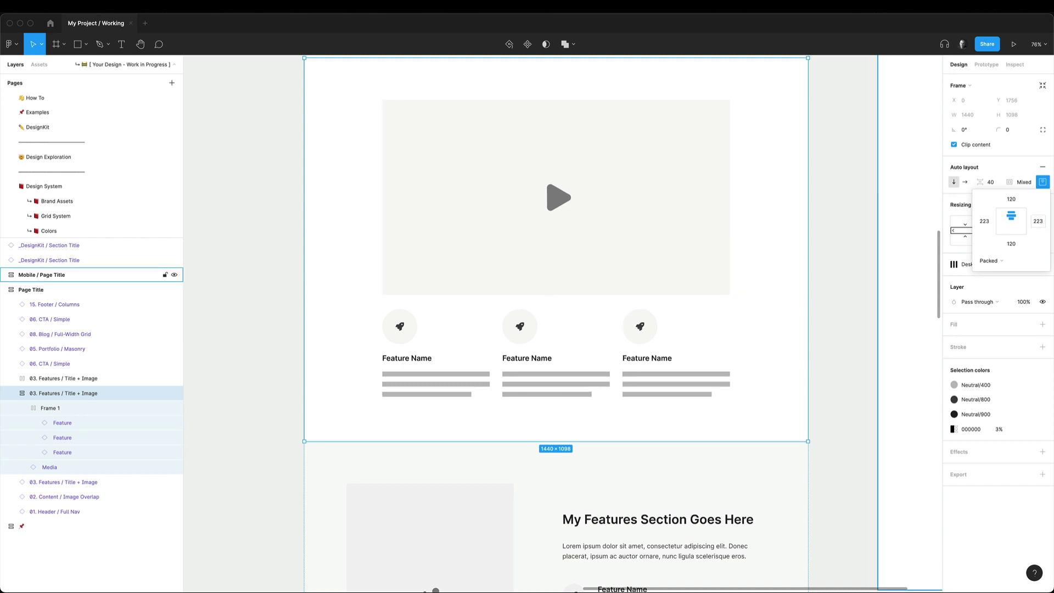
{"action": "left_click", "coordinate": [577, 365]}
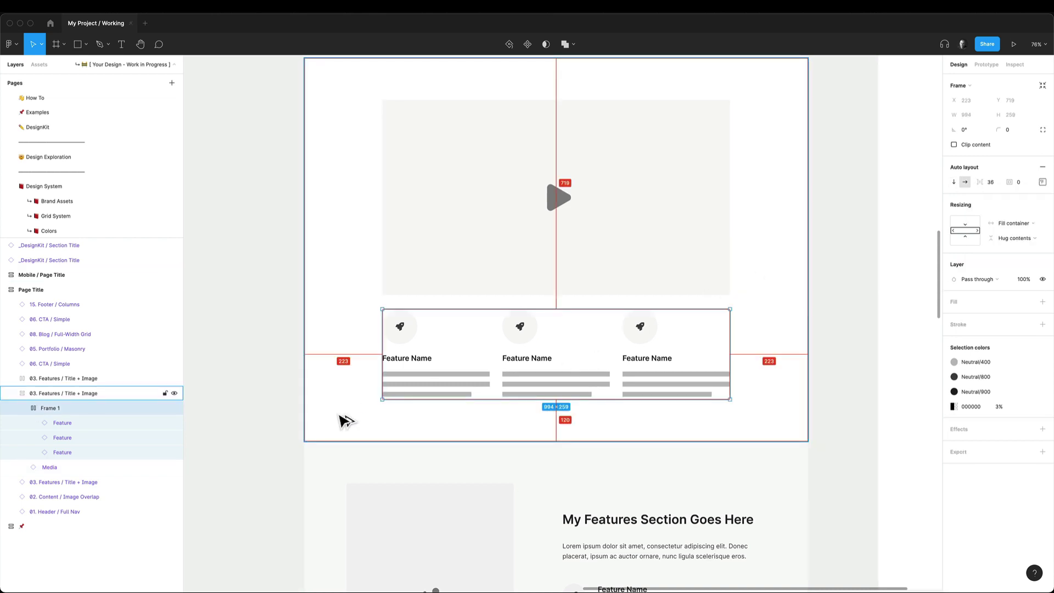
Set the section's vertical spacing to 100, growing it to 1440×1158
{"action": "scroll", "coordinate": [796, 271], "scroll_direction": "up", "scroll_amount": 3}
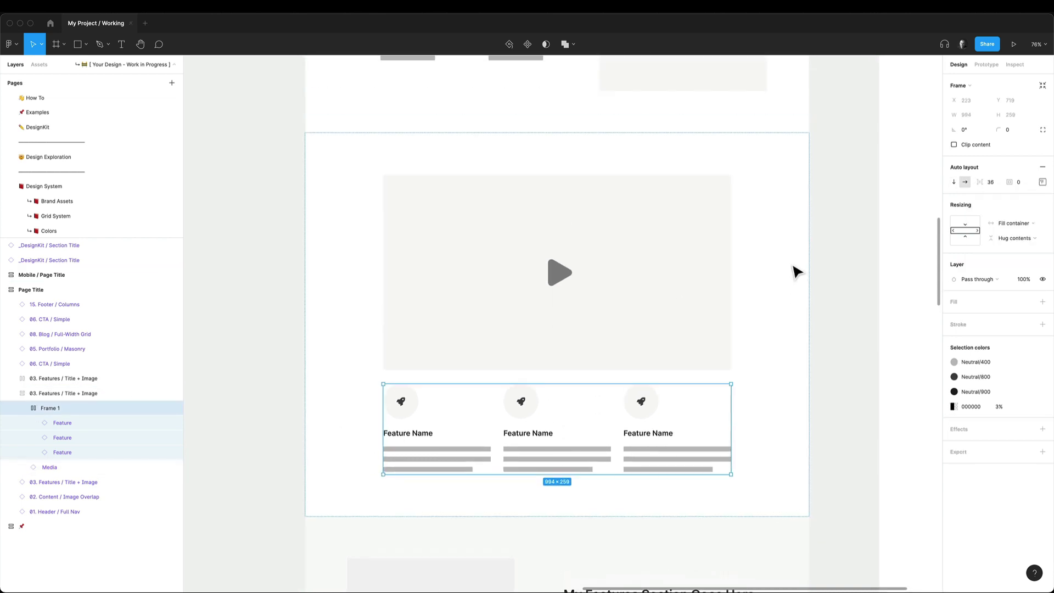
{"action": "scroll", "coordinate": [796, 272], "scroll_direction": "up", "scroll_amount": 1}
{"action": "left_click", "coordinate": [783, 275]}
{"action": "left_click", "coordinate": [996, 181]}
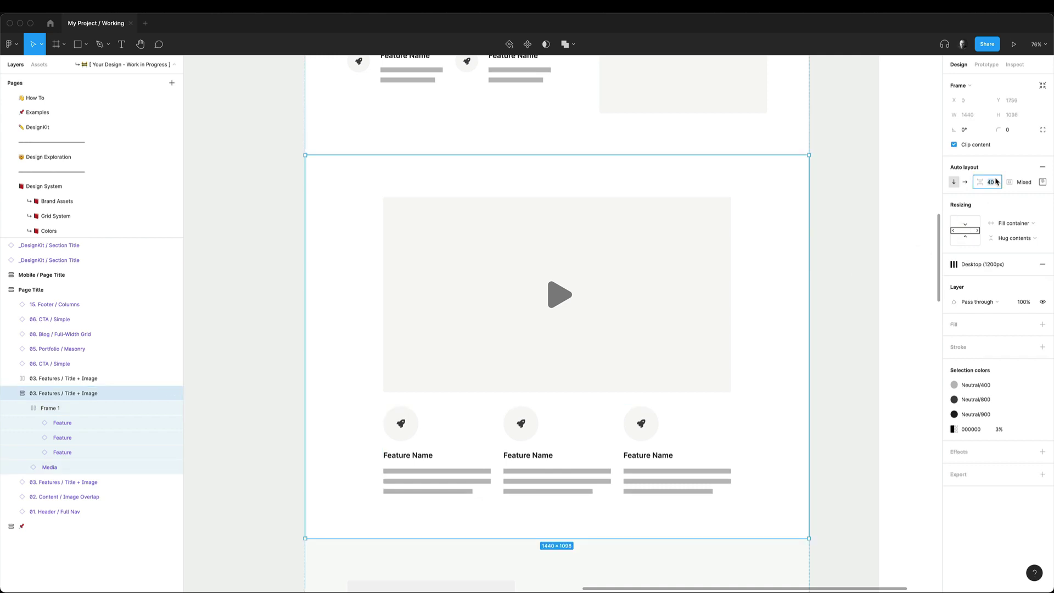
{"action": "key", "text": "Return"}
{"action": "left_click", "coordinate": [852, 316]}
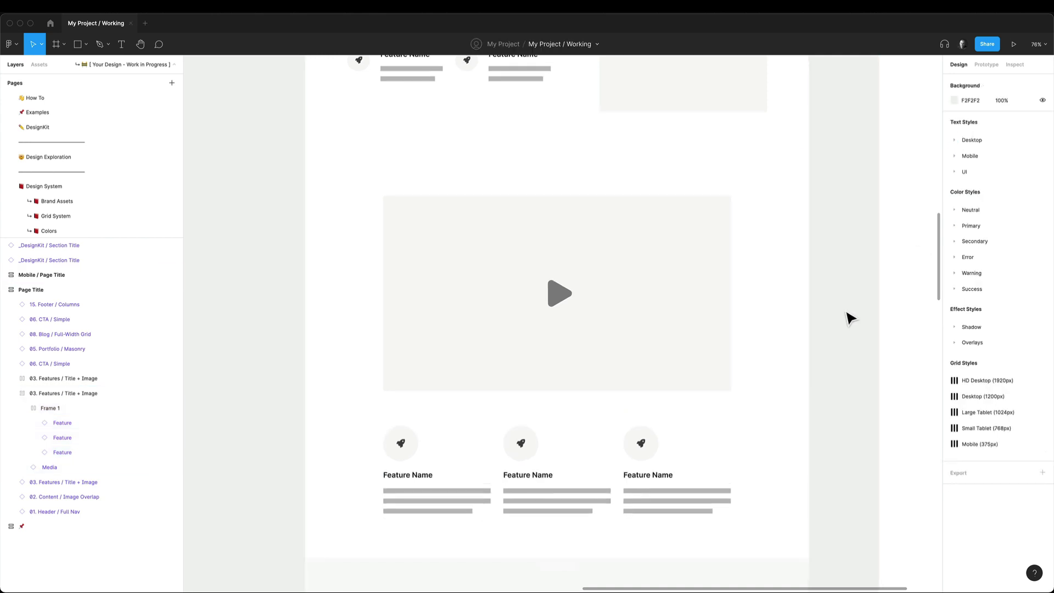
{"action": "scroll", "coordinate": [851, 315], "scroll_direction": "down", "scroll_amount": 4}
{"action": "left_click", "coordinate": [441, 349]}
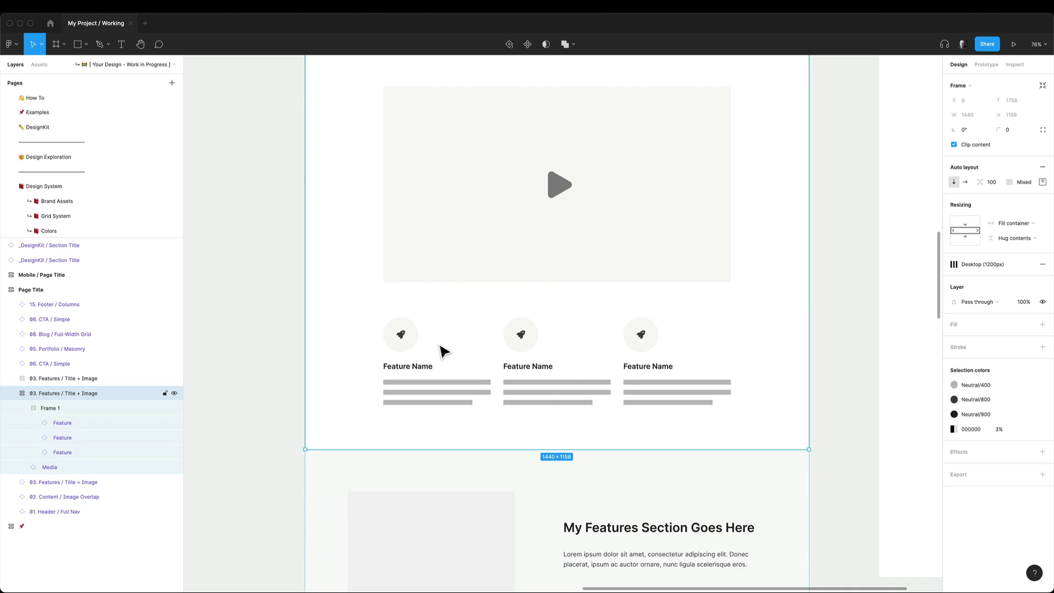
{"action": "left_click", "coordinate": [440, 349]}
{"action": "left_click", "coordinate": [277, 340]}
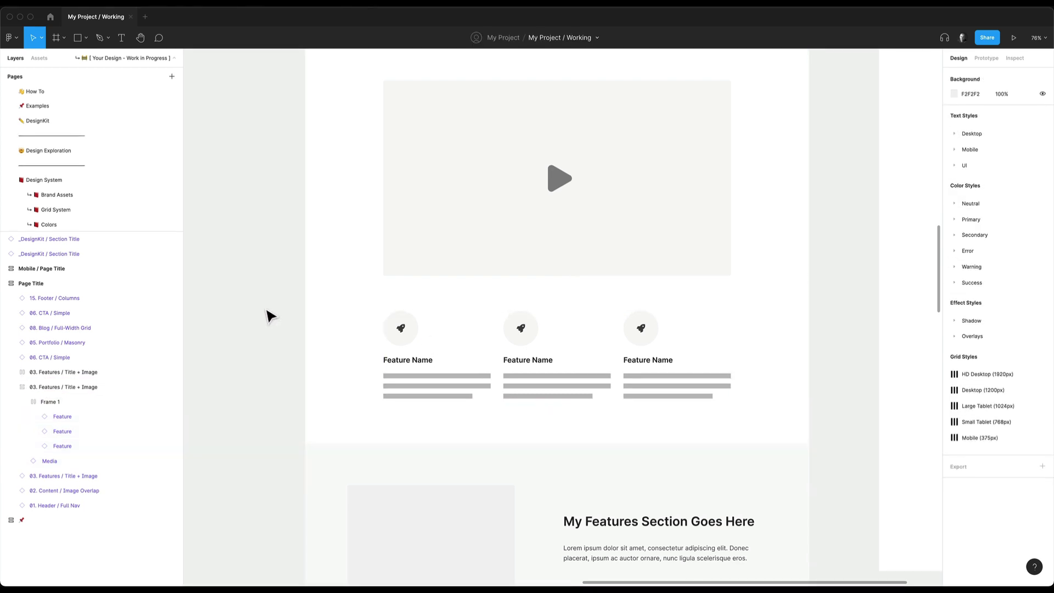
Copy 01. Header / Full Nav into the Mobile / Page Title frame and switch it to Mobile
{"action": "scroll", "coordinate": [270, 316], "scroll_direction": "down", "scroll_amount": 5}
{"action": "scroll", "coordinate": [269, 317], "scroll_direction": "up", "scroll_amount": 10}
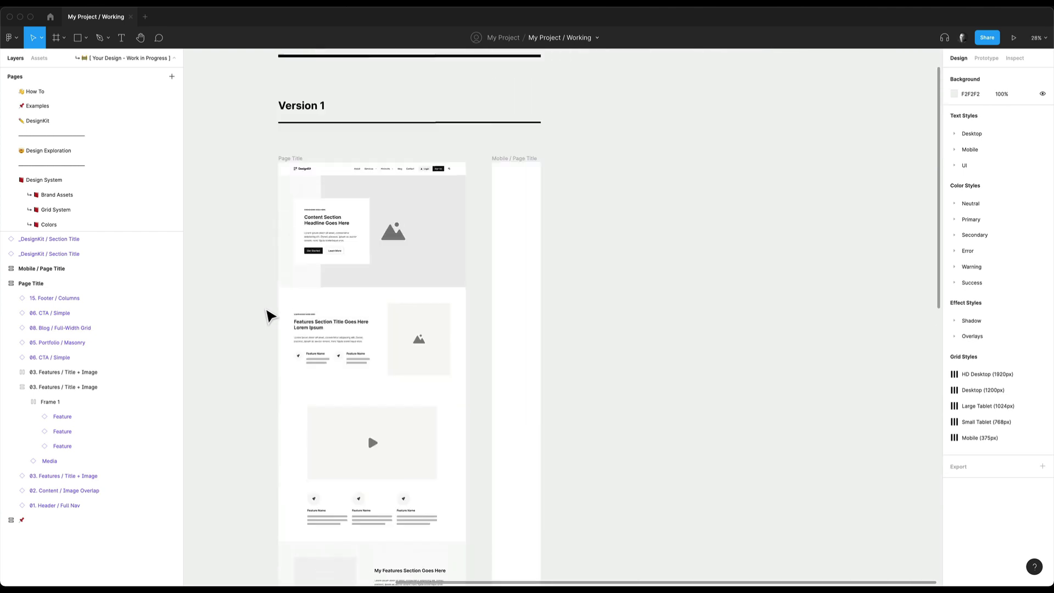
{"action": "scroll", "coordinate": [269, 317], "scroll_direction": "up", "scroll_amount": 3}
{"action": "scroll", "coordinate": [269, 317], "scroll_direction": "up", "scroll_amount": 5}
{"action": "scroll", "coordinate": [297, 310], "scroll_direction": "down", "scroll_amount": 1}
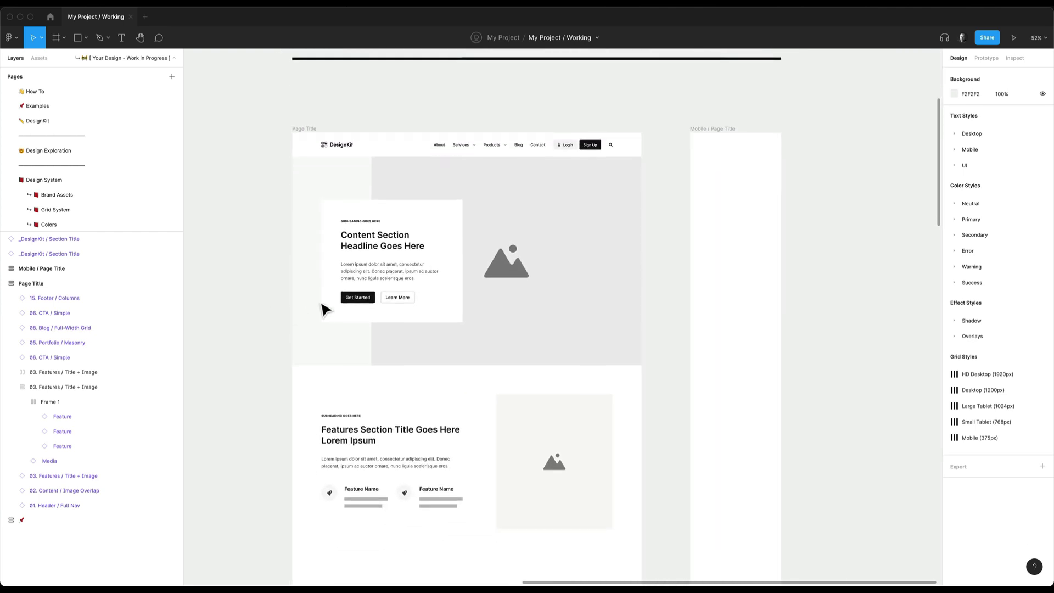
{"action": "left_click", "coordinate": [609, 152]}
{"action": "key", "text": "ctrl+c"}
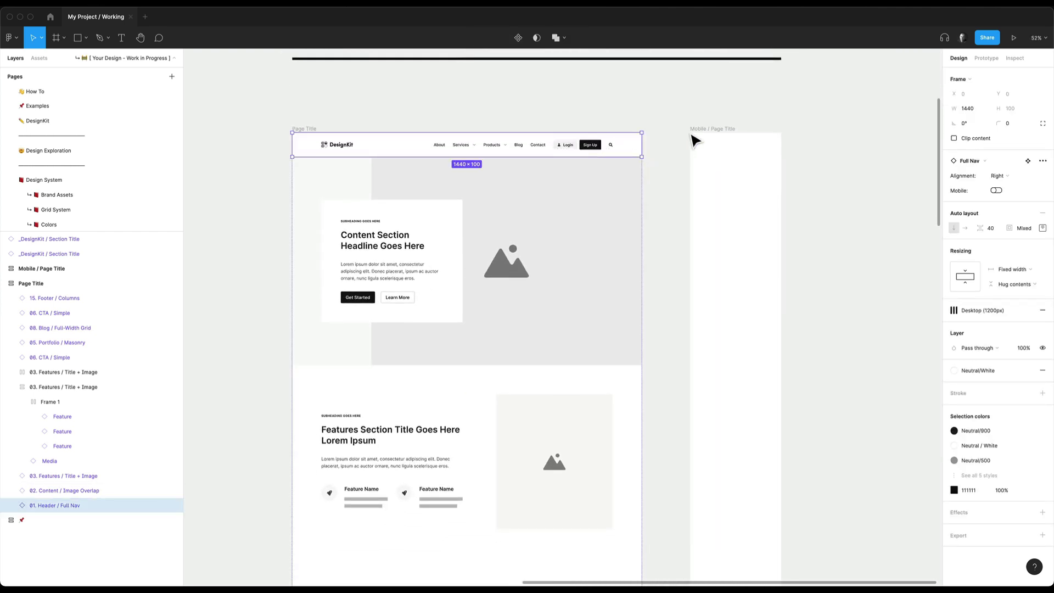
{"action": "left_click", "coordinate": [714, 140]}
{"action": "scroll", "coordinate": [789, 138], "scroll_direction": "up", "scroll_amount": 3}
{"action": "key", "text": "ctrl+v"}
{"action": "scroll", "coordinate": [791, 139], "scroll_direction": "right", "scroll_amount": 3}
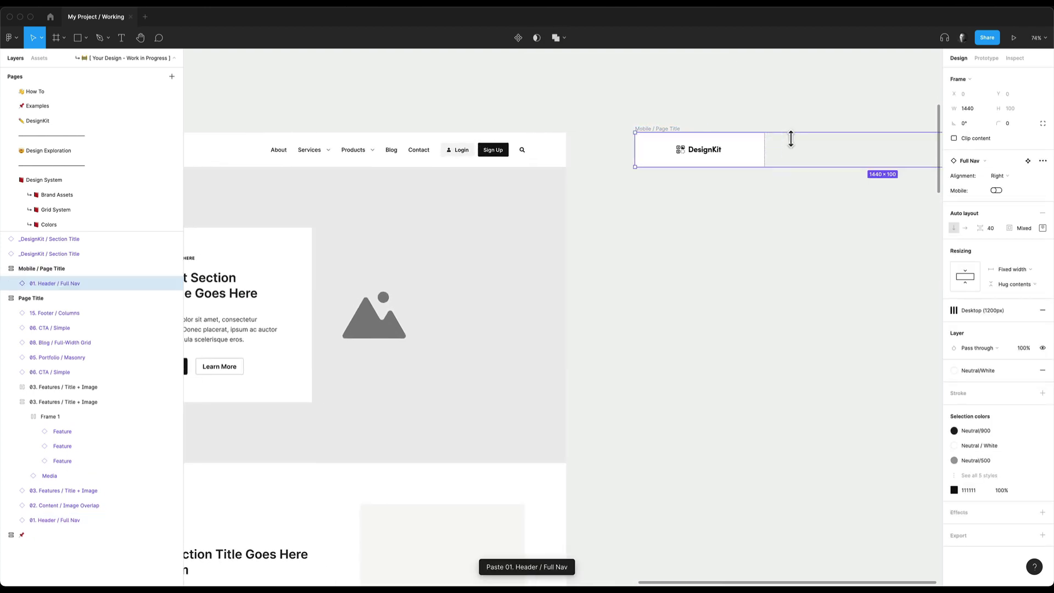
{"action": "scroll", "coordinate": [707, 166], "scroll_direction": "right", "scroll_amount": 4}
{"action": "scroll", "coordinate": [848, 161], "scroll_direction": "right", "scroll_amount": 1}
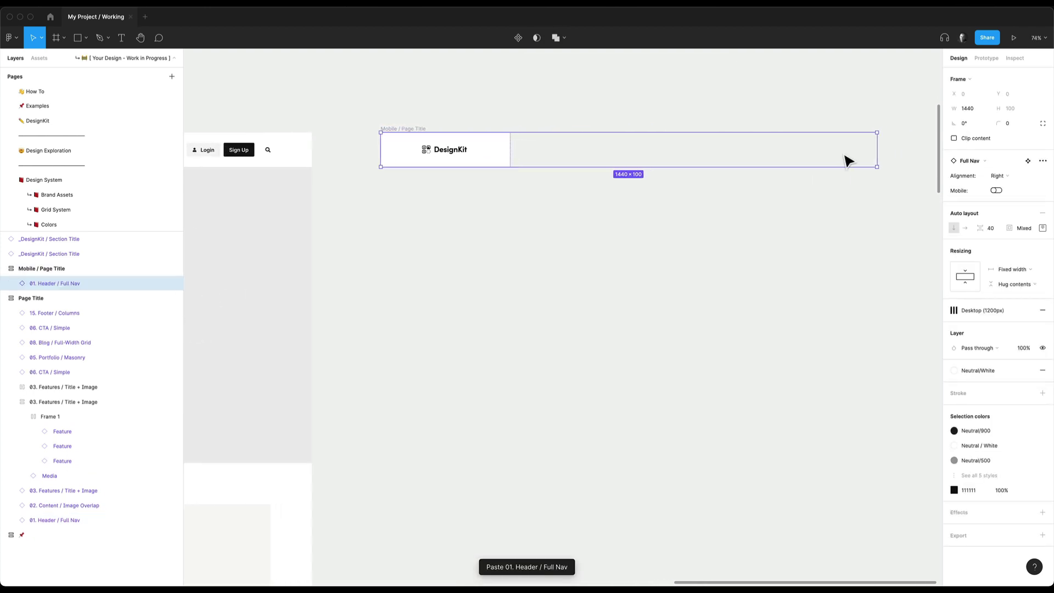
{"action": "left_click", "coordinate": [997, 190]}
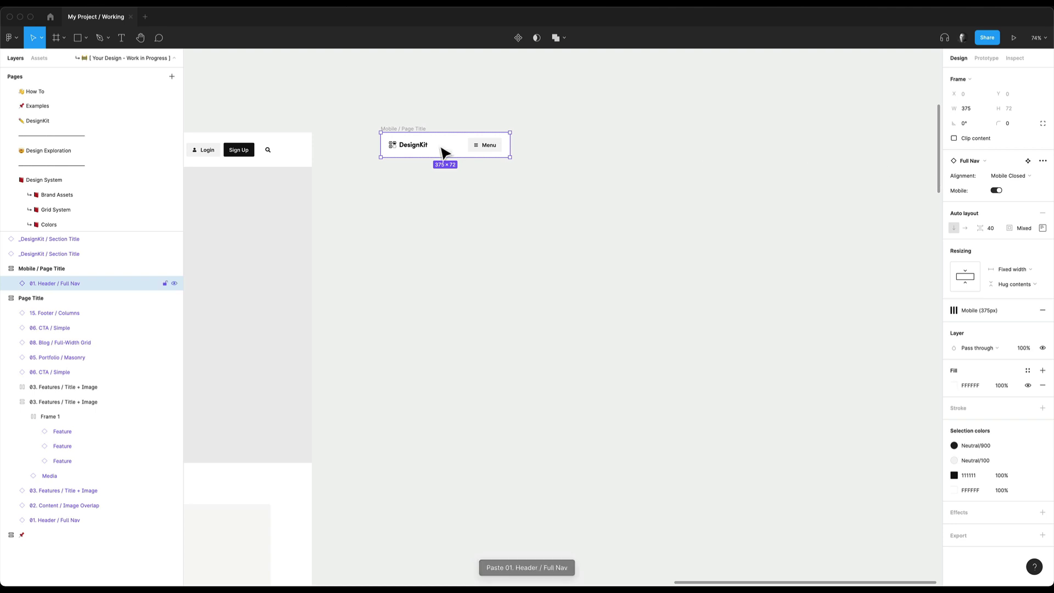
Paste the Image Overlap hero section into the mobile frame and switch it to Mobile
{"action": "scroll", "coordinate": [400, 150], "scroll_direction": "left", "scroll_amount": 2}
{"action": "scroll", "coordinate": [401, 151], "scroll_direction": "left", "scroll_amount": 4}
{"action": "left_click", "coordinate": [398, 200]}
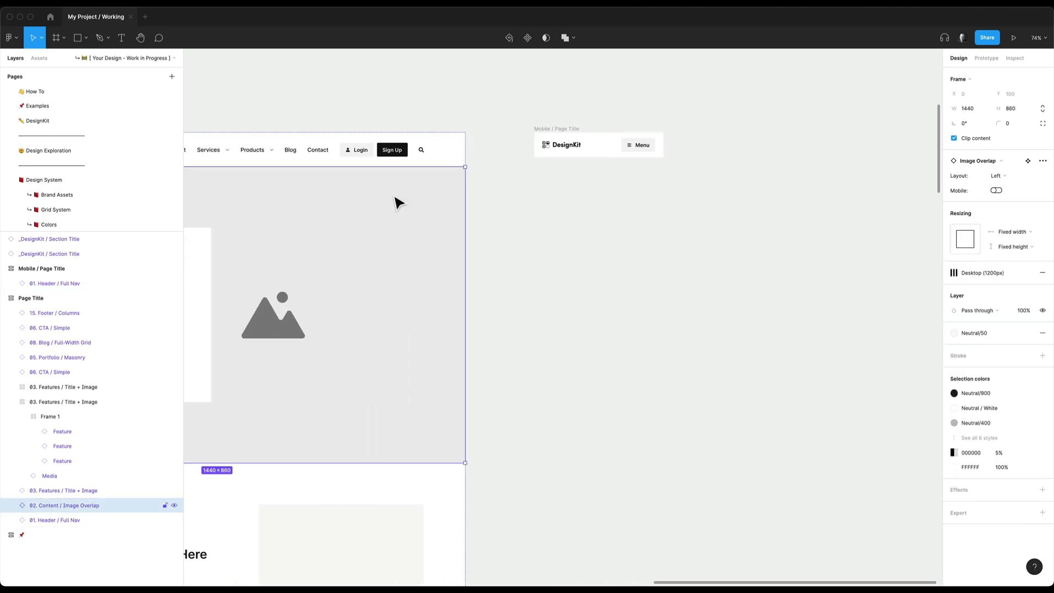
{"action": "left_click", "coordinate": [585, 149]}
{"action": "key", "text": "ctrl+v"}
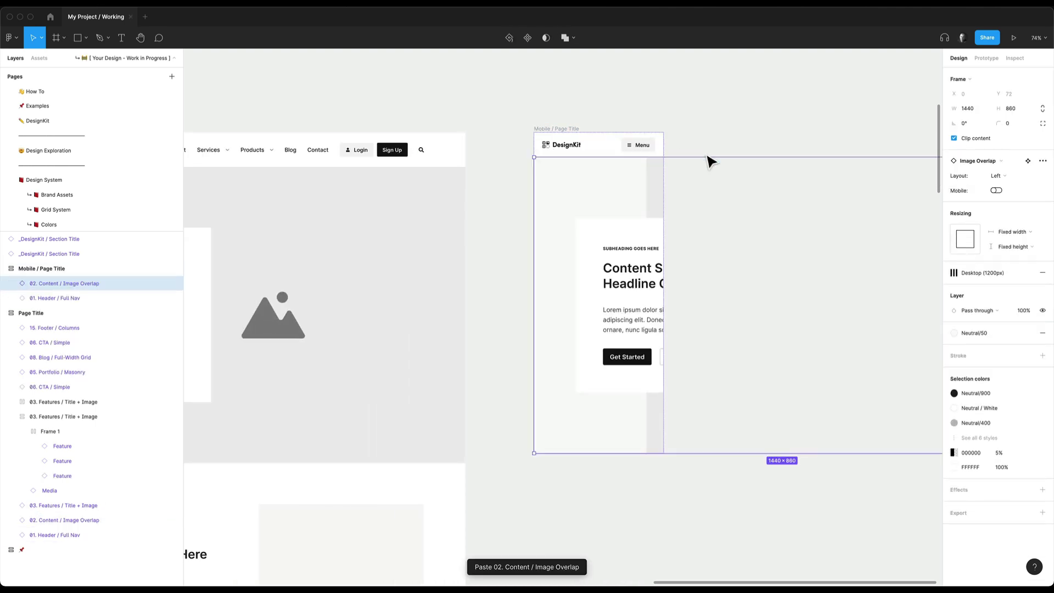
{"action": "left_click", "coordinate": [996, 191]}
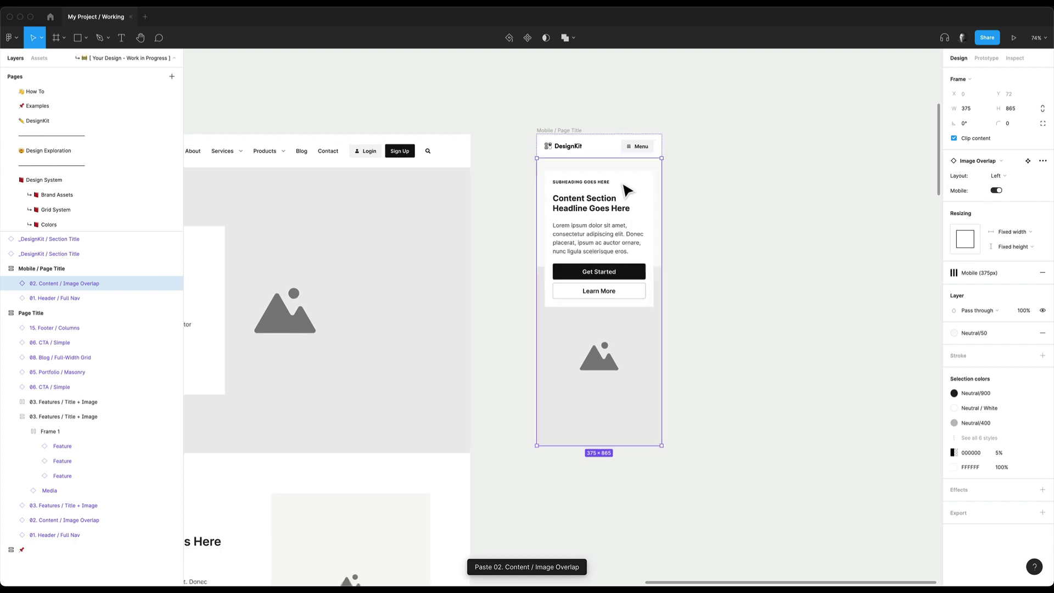
Copy the desktop Features section and select the Mobile / Page Title frame
{"action": "scroll", "coordinate": [626, 188], "scroll_direction": "down", "scroll_amount": 3}
{"action": "scroll", "coordinate": [627, 189], "scroll_direction": "down", "scroll_amount": 4}
{"action": "scroll", "coordinate": [627, 190], "scroll_direction": "up", "scroll_amount": 1}
{"action": "scroll", "coordinate": [627, 189], "scroll_direction": "left", "scroll_amount": 1}
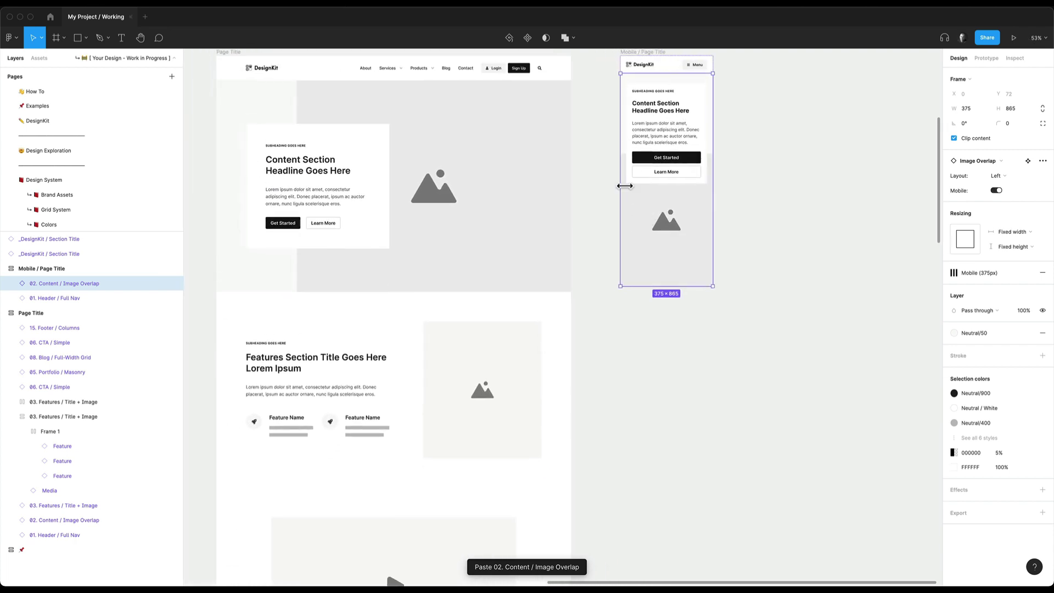
{"action": "left_click", "coordinate": [511, 308]}
{"action": "key", "text": "ctrl+c"}
{"action": "left_click", "coordinate": [693, 242]}
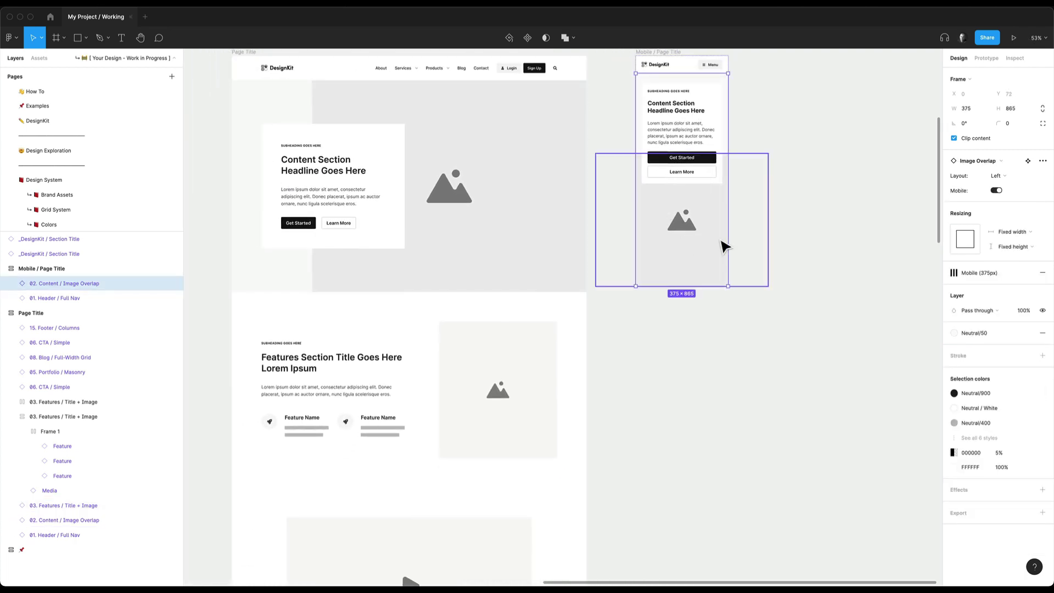
Paste the Features and video features sections into the mobile frame, switching Features to Mobile
{"action": "key", "text": "ctrl+v"}
{"action": "left_click", "coordinate": [995, 206]}
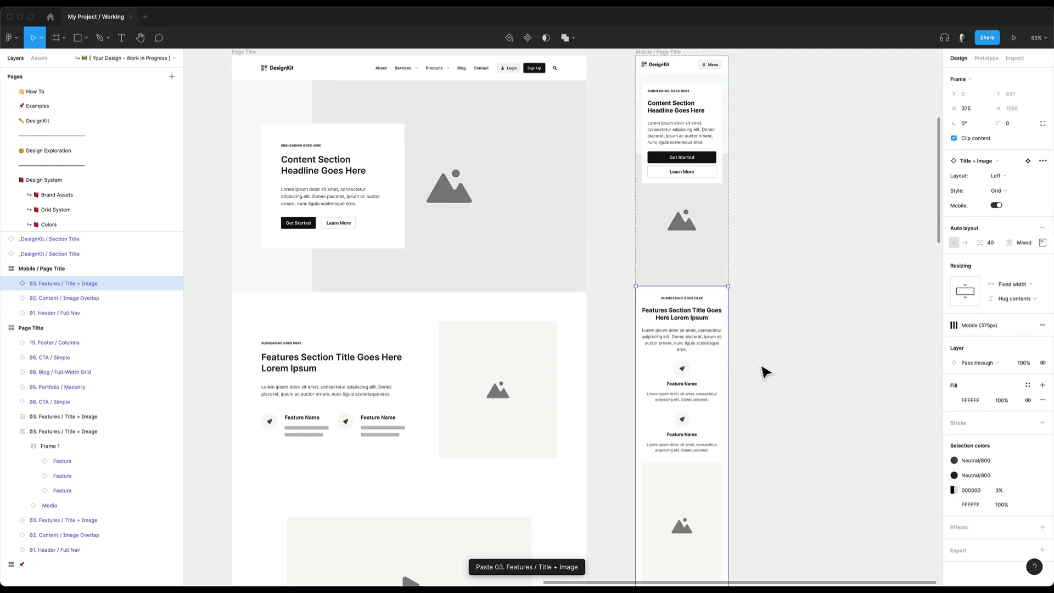
{"action": "scroll", "coordinate": [764, 372], "scroll_direction": "down", "scroll_amount": 5}
{"action": "scroll", "coordinate": [764, 371], "scroll_direction": "down", "scroll_amount": 3}
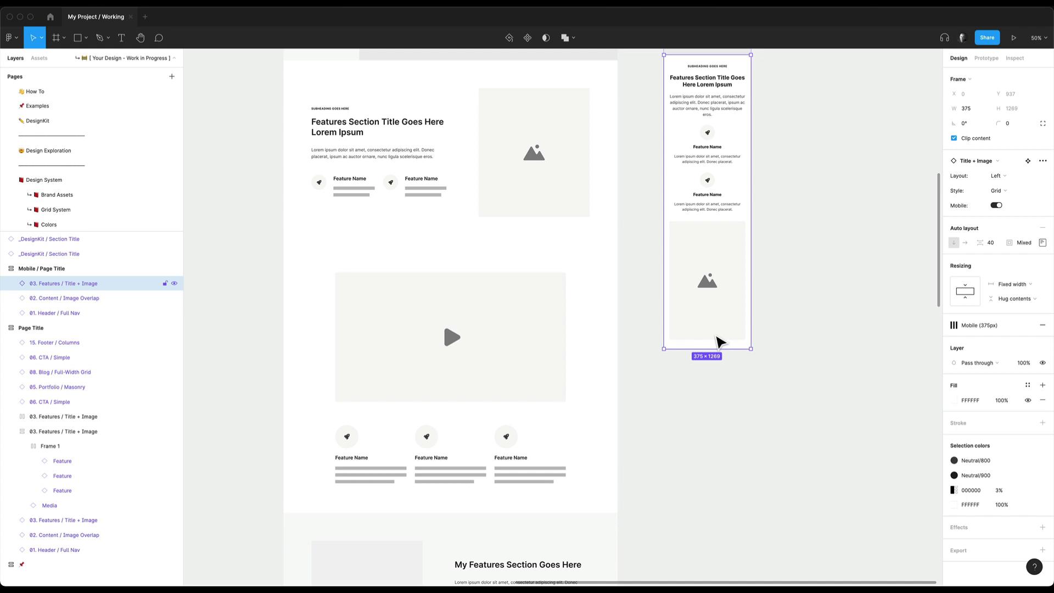
{"action": "key", "text": "ctrl+v"}
{"action": "scroll", "coordinate": [816, 350], "scroll_direction": "down", "scroll_amount": 5}
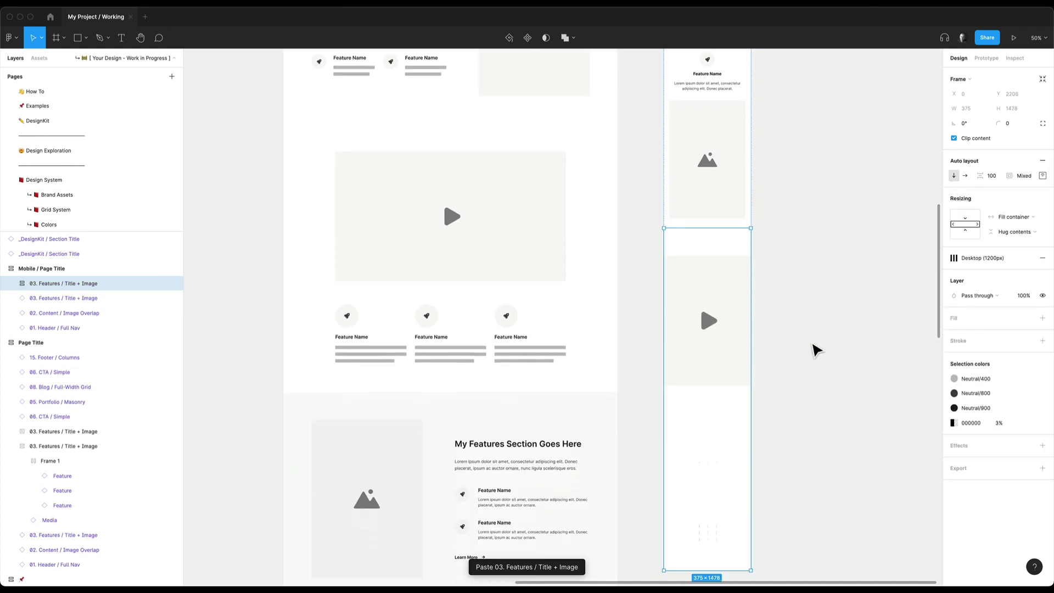
{"action": "scroll", "coordinate": [816, 350], "scroll_direction": "up", "scroll_amount": 2}
{"action": "scroll", "coordinate": [815, 350], "scroll_direction": "right", "scroll_amount": 4}
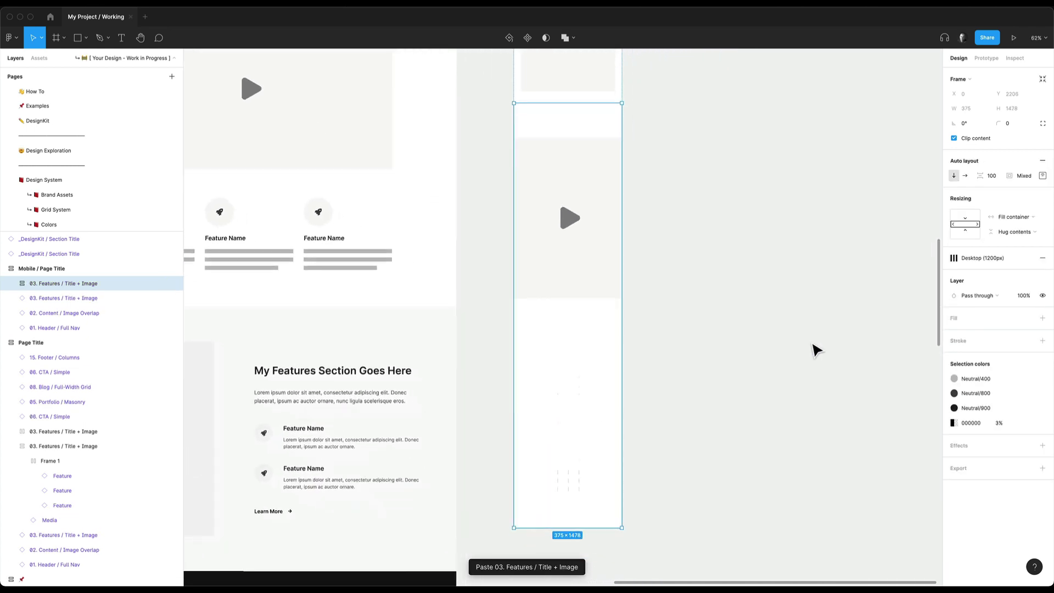
{"action": "key", "text": "ctrl+g"}
Give the video features section 24 left/right padding and 40 top/bottom padding
{"action": "left_click", "coordinate": [1042, 175]}
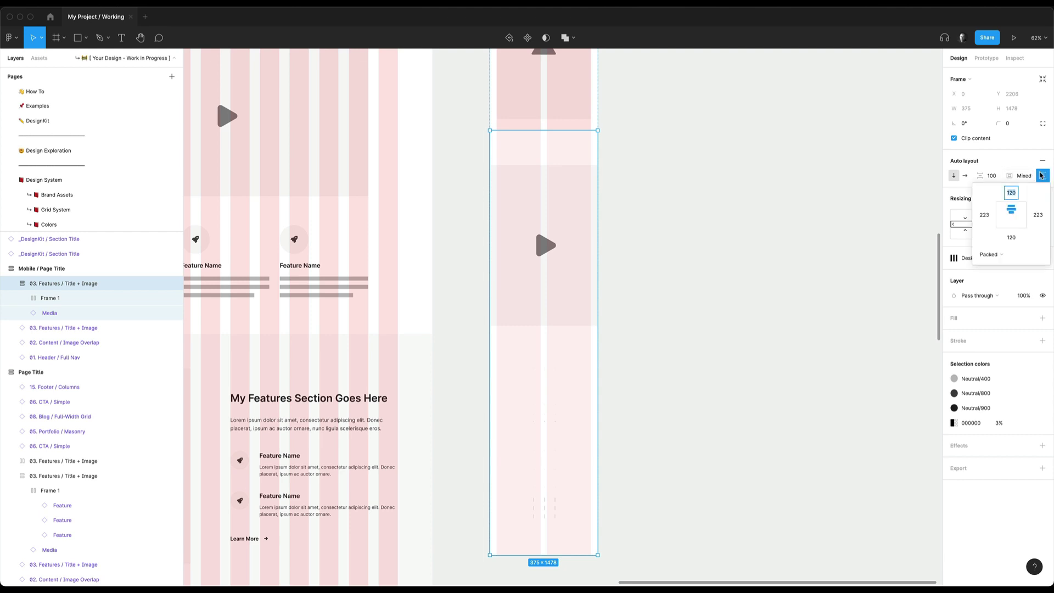
{"action": "left_click", "coordinate": [986, 215]}
{"action": "type", "text": "24"}
{"action": "left_click", "coordinate": [1038, 214]}
{"action": "type", "text": "24"}
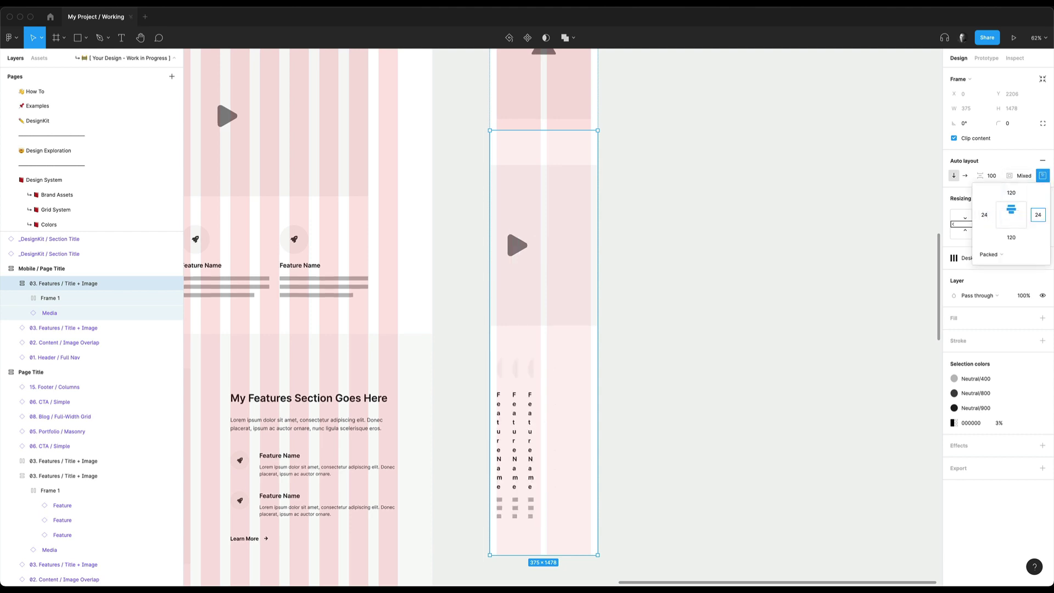
{"action": "key", "text": "Return"}
{"action": "left_click", "coordinate": [1016, 198]}
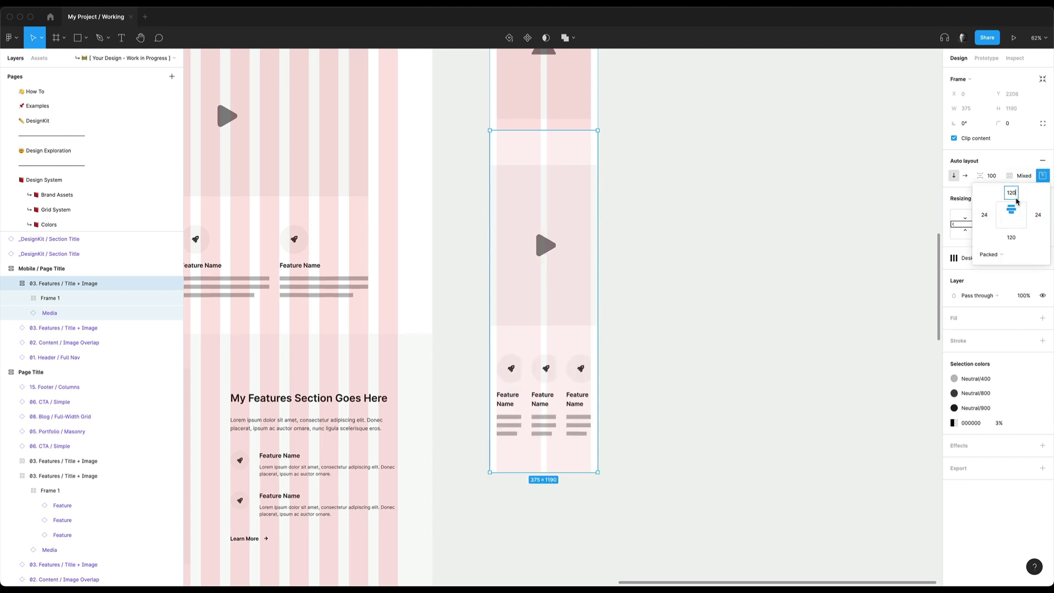
{"action": "type", "text": "40"}
{"action": "key", "text": "Tab"}
{"action": "type", "text": "40"}
{"action": "key", "text": "Return"}
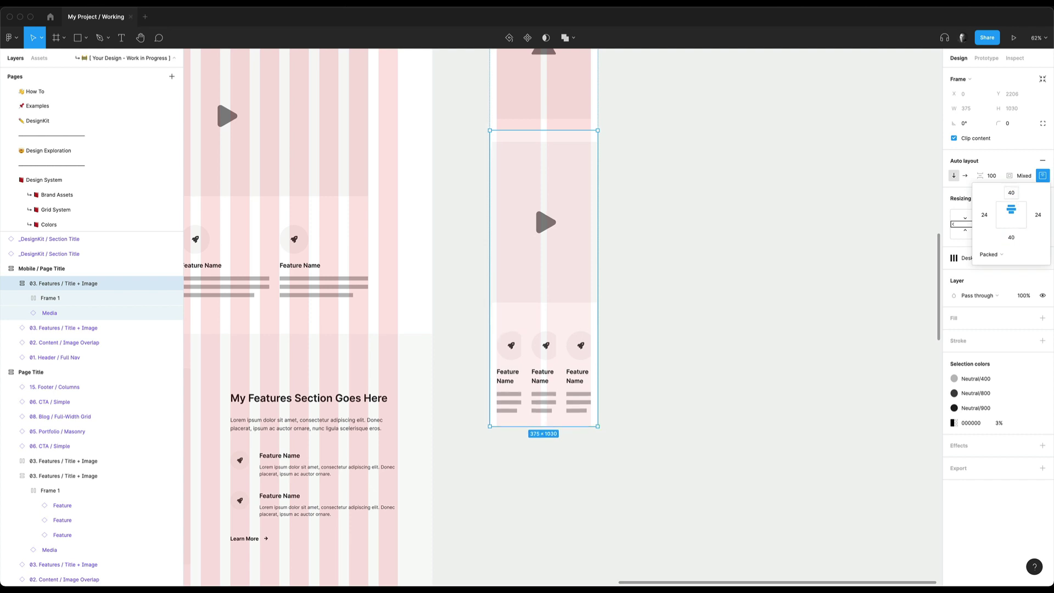
{"action": "scroll", "coordinate": [556, 350], "scroll_direction": "up", "scroll_amount": 1}
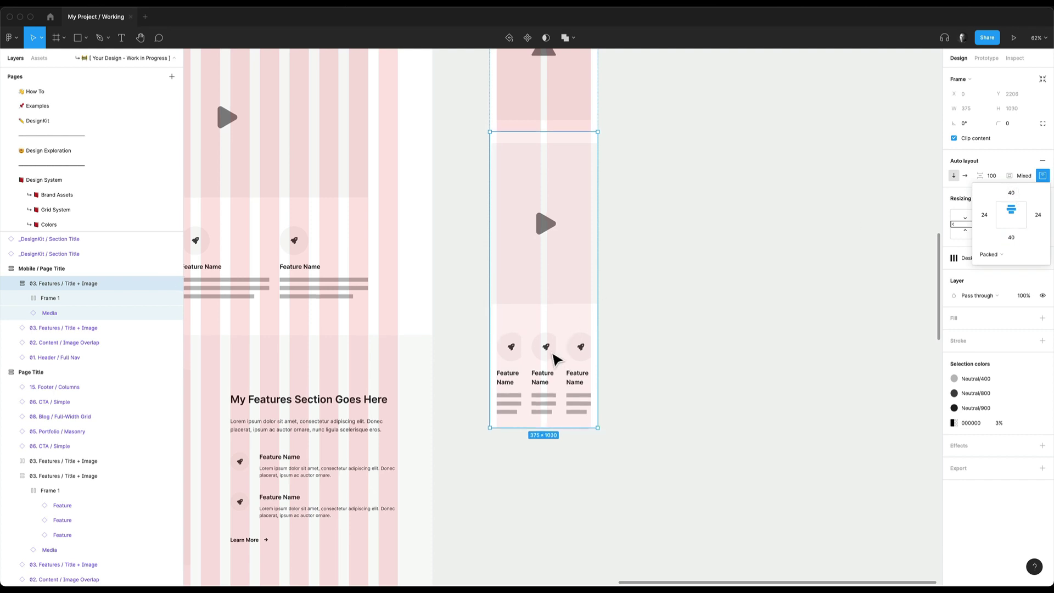
Resize the video placeholder down to 327×185 to fit the mobile width
{"action": "left_click", "coordinate": [555, 273]}
{"action": "scroll", "coordinate": [556, 192], "scroll_direction": "down", "scroll_amount": 1}
{"action": "left_click_drag", "start_coordinate": [693, 307], "coordinate": [624, 233]}
{"action": "scroll", "coordinate": [564, 150], "scroll_direction": "up", "scroll_amount": 5}
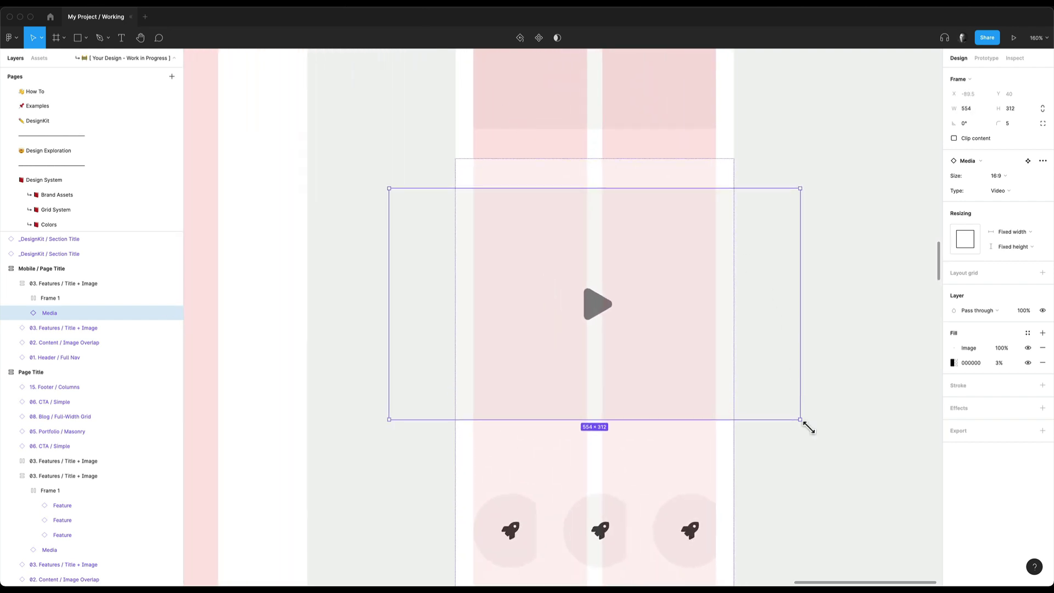
{"action": "left_click_drag", "start_coordinate": [802, 422], "coordinate": [634, 281]}
{"action": "scroll", "coordinate": [725, 337], "scroll_direction": "up", "scroll_amount": 10}
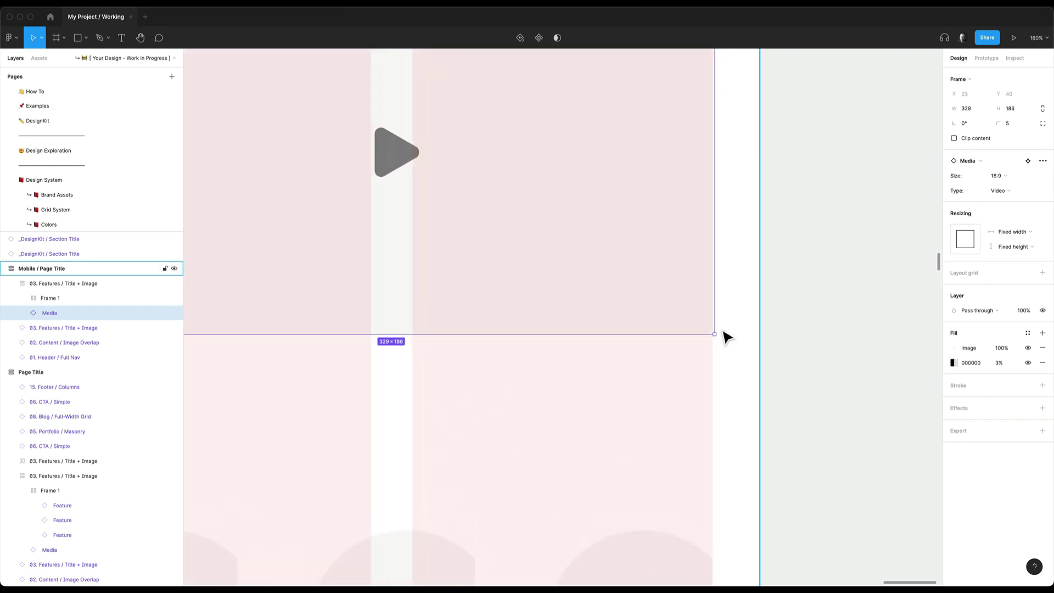
{"action": "left_click_drag", "start_coordinate": [710, 353], "coordinate": [703, 344]}
{"action": "scroll", "coordinate": [733, 345], "scroll_direction": "down", "scroll_amount": 10}
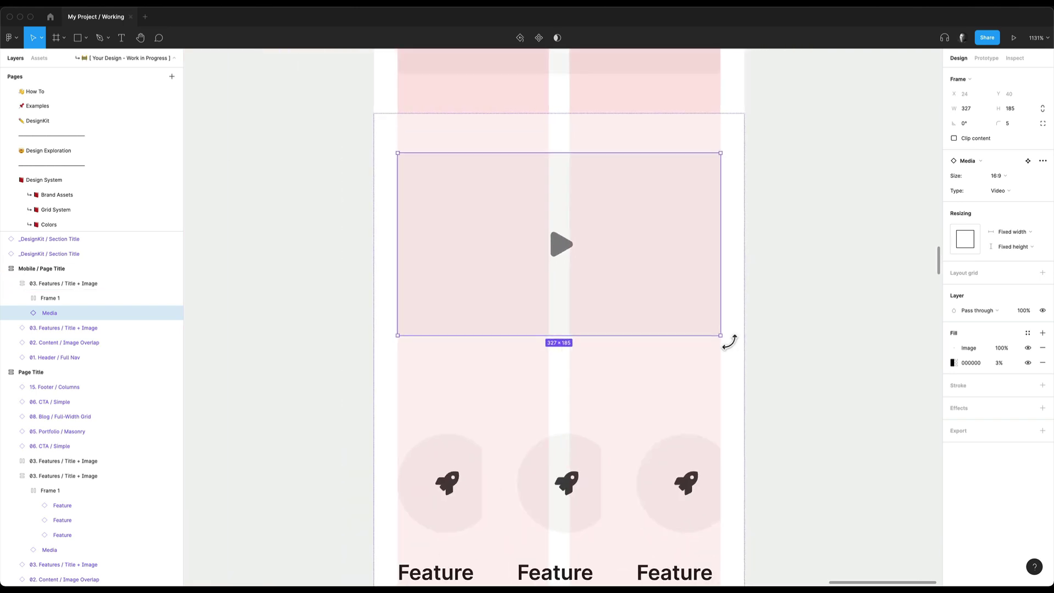
{"action": "scroll", "coordinate": [770, 357], "scroll_direction": "down", "scroll_amount": 3}
Hide the layout grids and set the mobile features section's item spacing to 40
{"action": "left_click", "coordinate": [769, 357]}
{"action": "key", "text": "ctrl+g"}
{"action": "scroll", "coordinate": [770, 356], "scroll_direction": "down", "scroll_amount": 3}
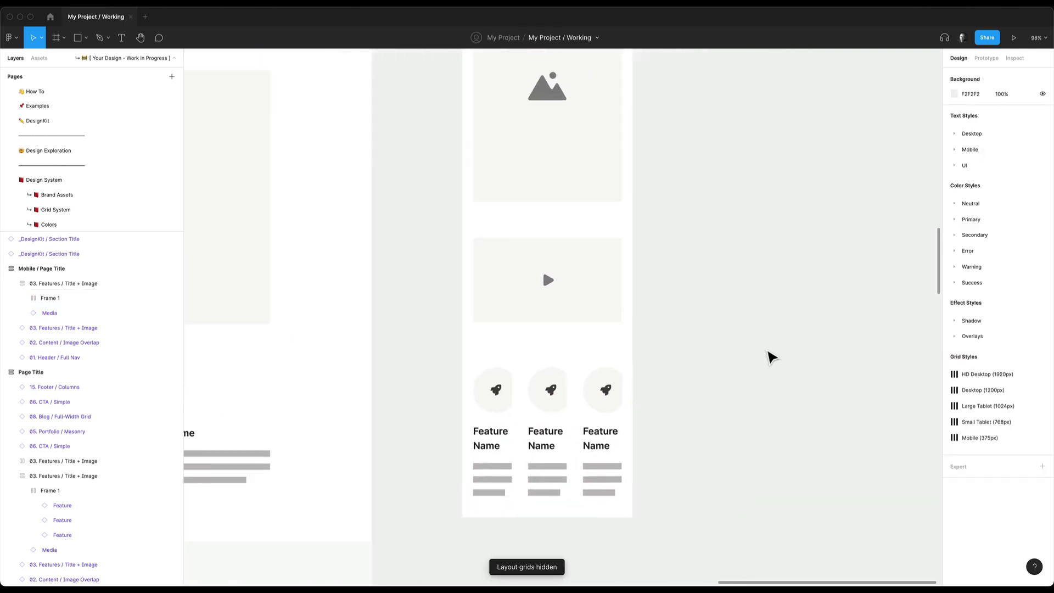
{"action": "left_click", "coordinate": [584, 337]}
{"action": "left_click", "coordinate": [998, 176]}
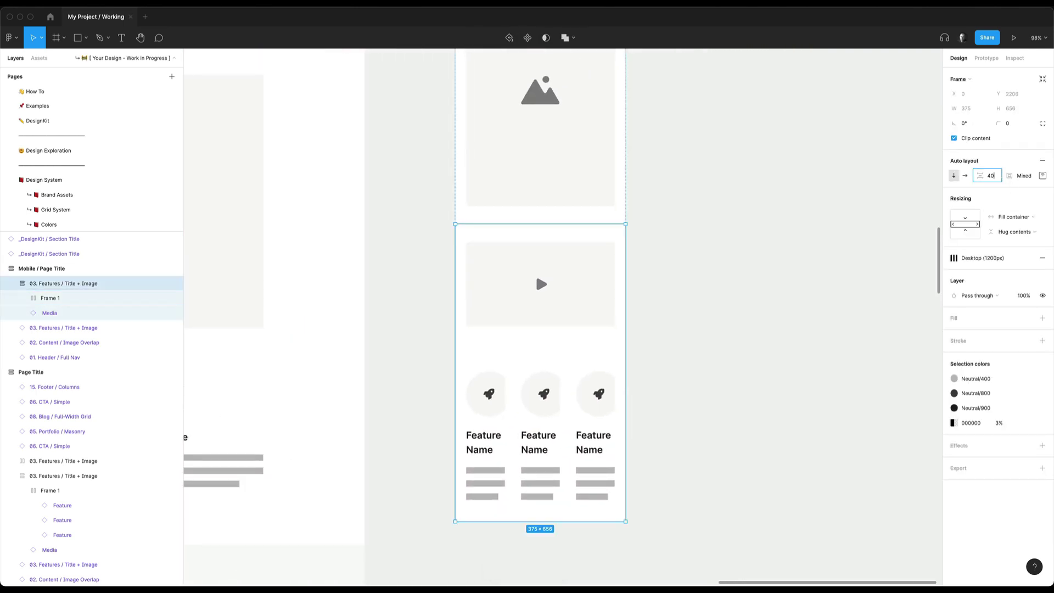
{"action": "key", "text": "Return"}
{"action": "left_click", "coordinate": [536, 393]}
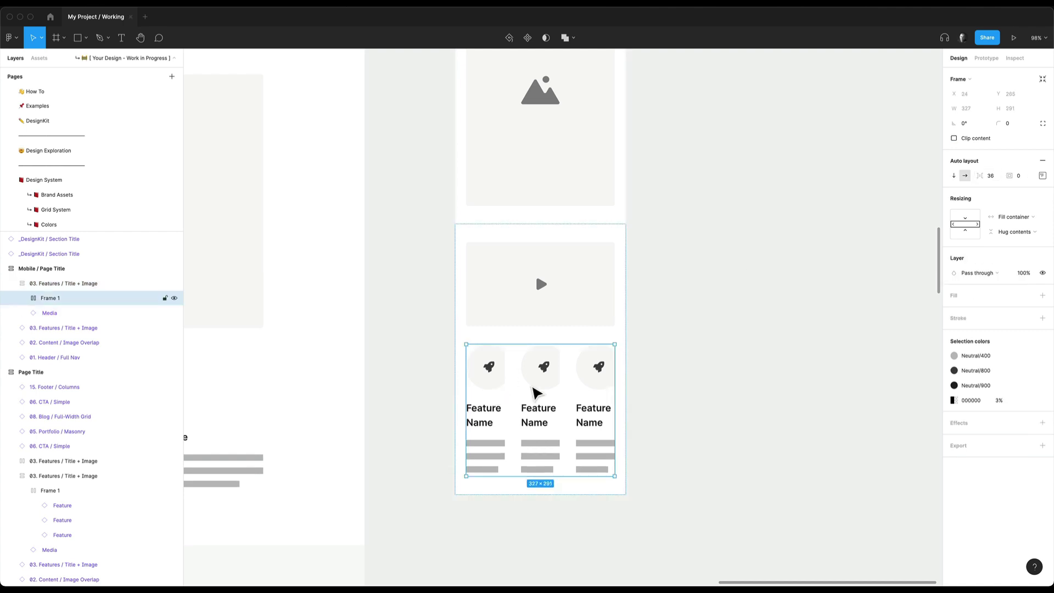
{"action": "scroll", "coordinate": [535, 393], "scroll_direction": "down", "scroll_amount": 2}
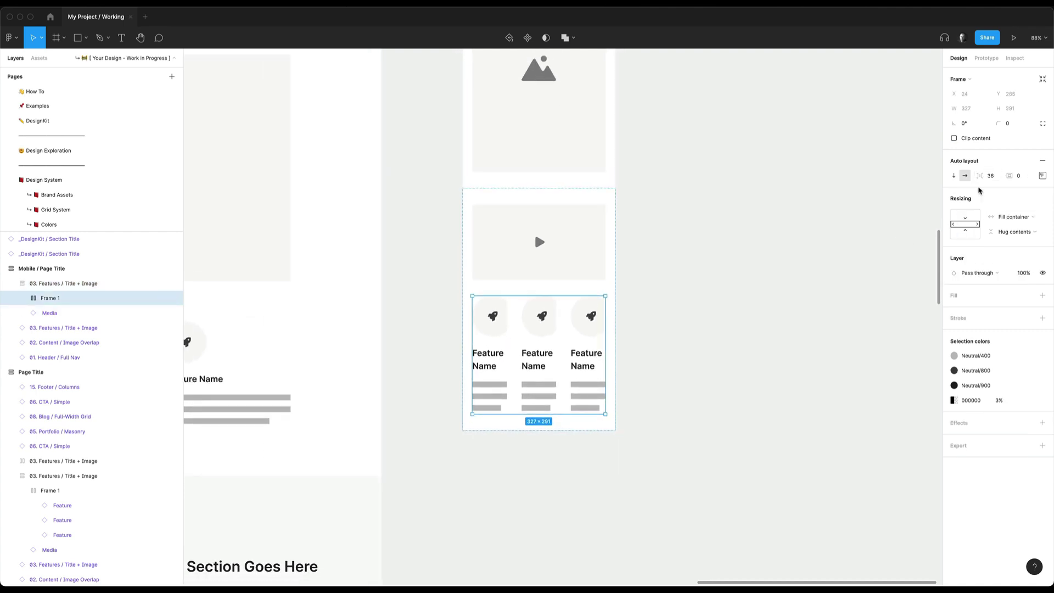
Make the features group a vertical auto layout with Hug height and Fill container width
{"action": "left_click", "coordinate": [954, 175]}
{"action": "left_click", "coordinate": [1011, 231]}
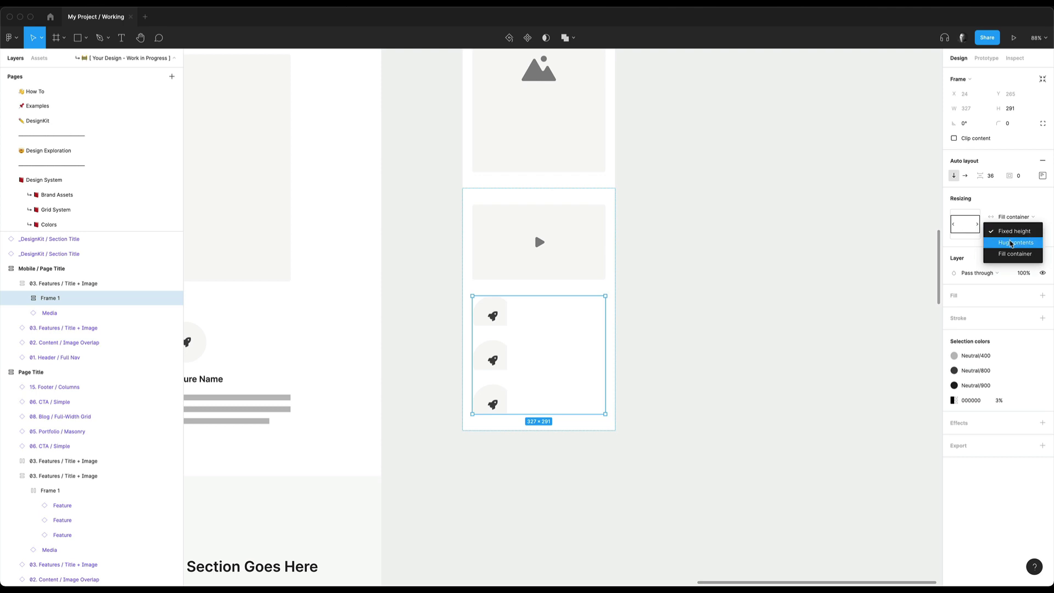
{"action": "left_click", "coordinate": [1012, 243]}
{"action": "left_click", "coordinate": [1014, 217]}
{"action": "left_click", "coordinate": [1014, 218]}
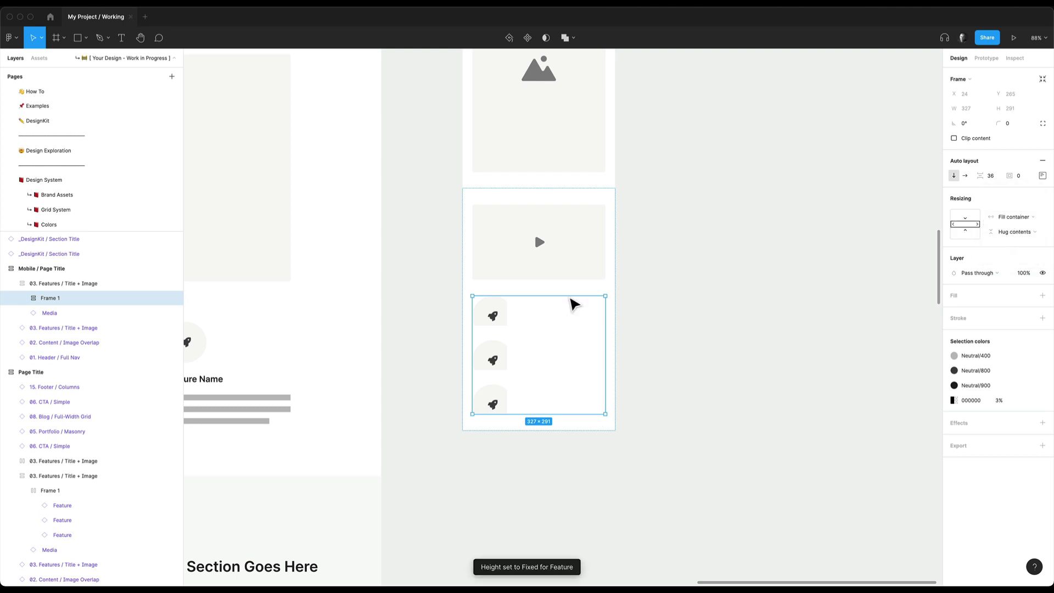
Set all three Feature items to Fill container width, Hug height, and Mobile on
{"action": "left_click", "coordinate": [23, 299]}
{"action": "key", "text": "Return"}
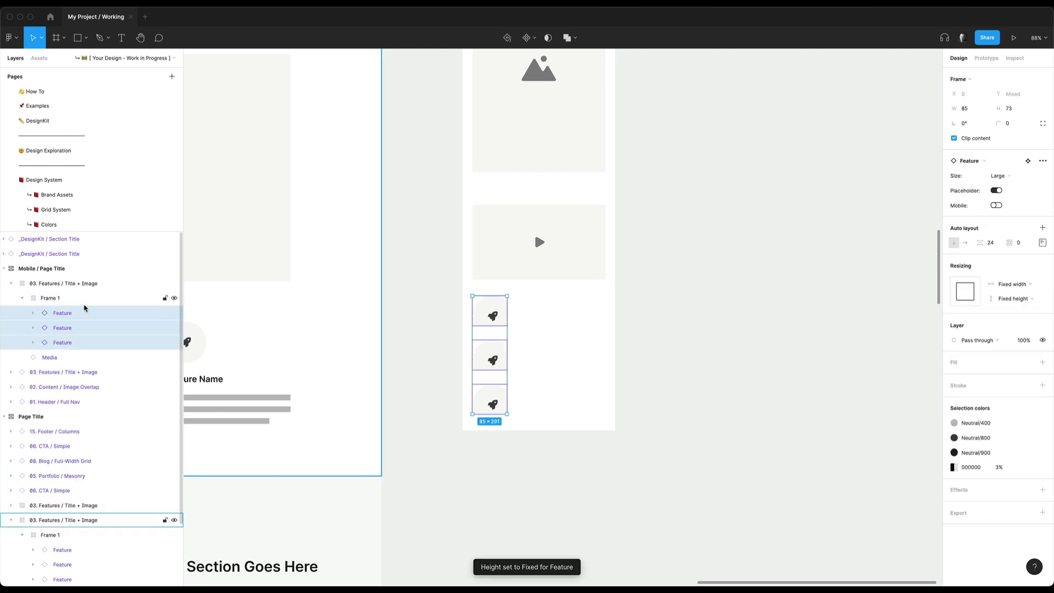
{"action": "left_click", "coordinate": [1029, 284]}
{"action": "left_click", "coordinate": [1024, 306]}
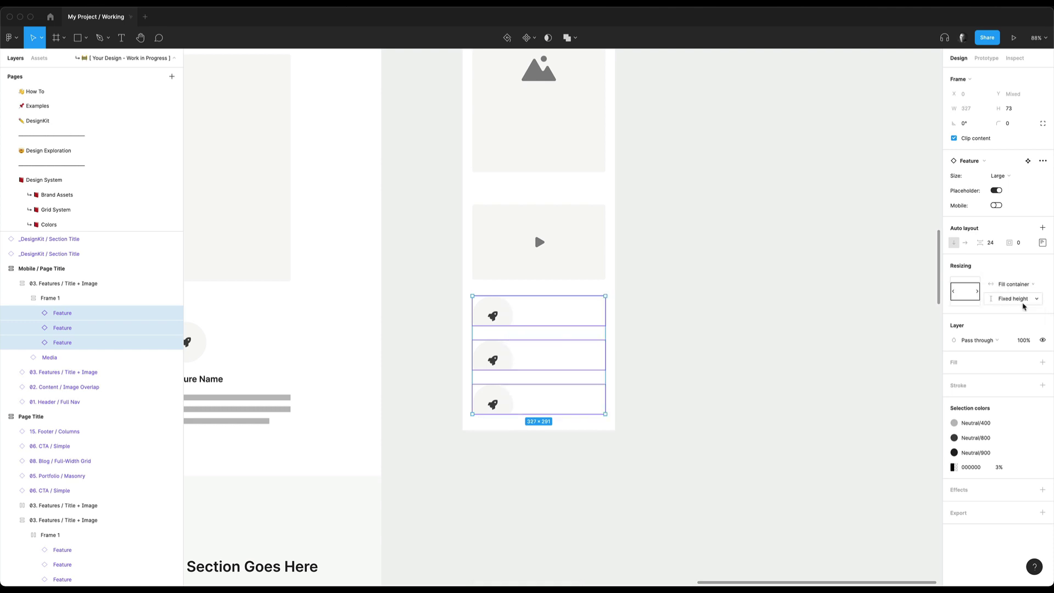
{"action": "left_click", "coordinate": [1023, 300]}
{"action": "left_click", "coordinate": [1022, 314]}
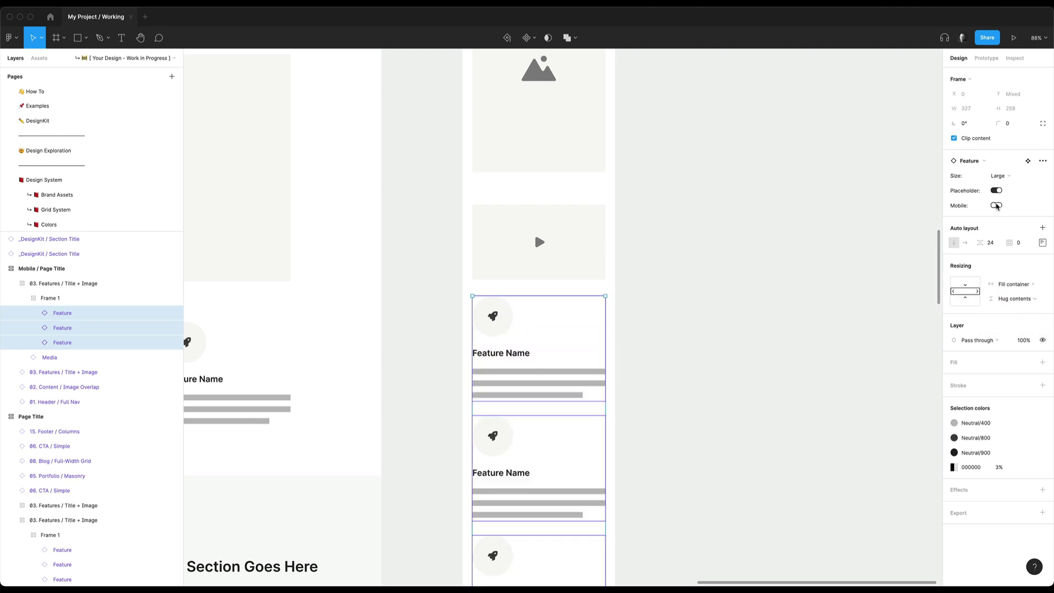
{"action": "left_click", "coordinate": [997, 206]}
Switch the three Feature items to the Small size variant
{"action": "scroll", "coordinate": [654, 348], "scroll_direction": "down", "scroll_amount": 3}
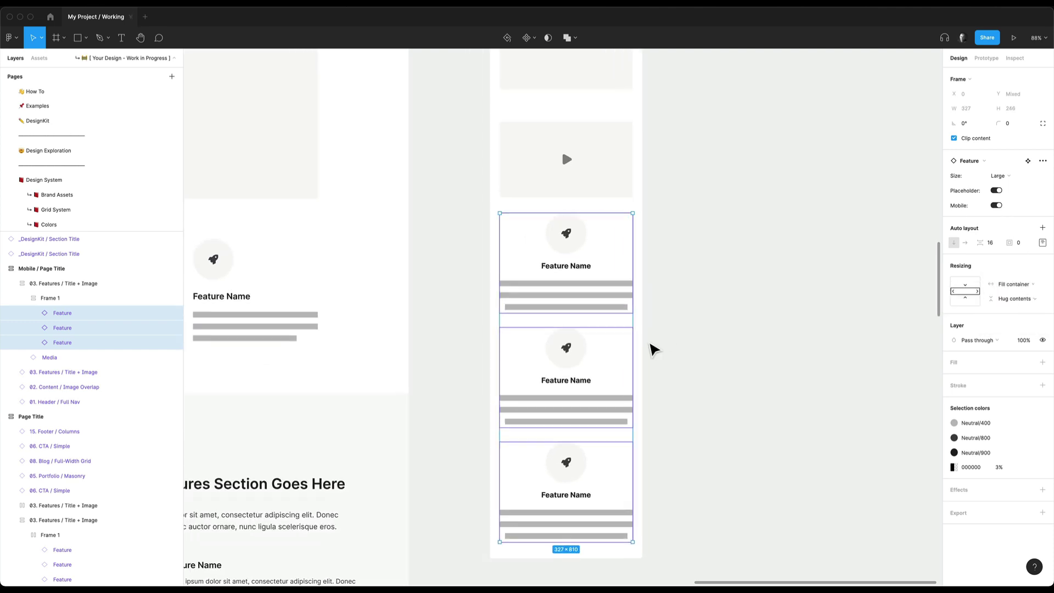
{"action": "left_click", "coordinate": [1009, 176]}
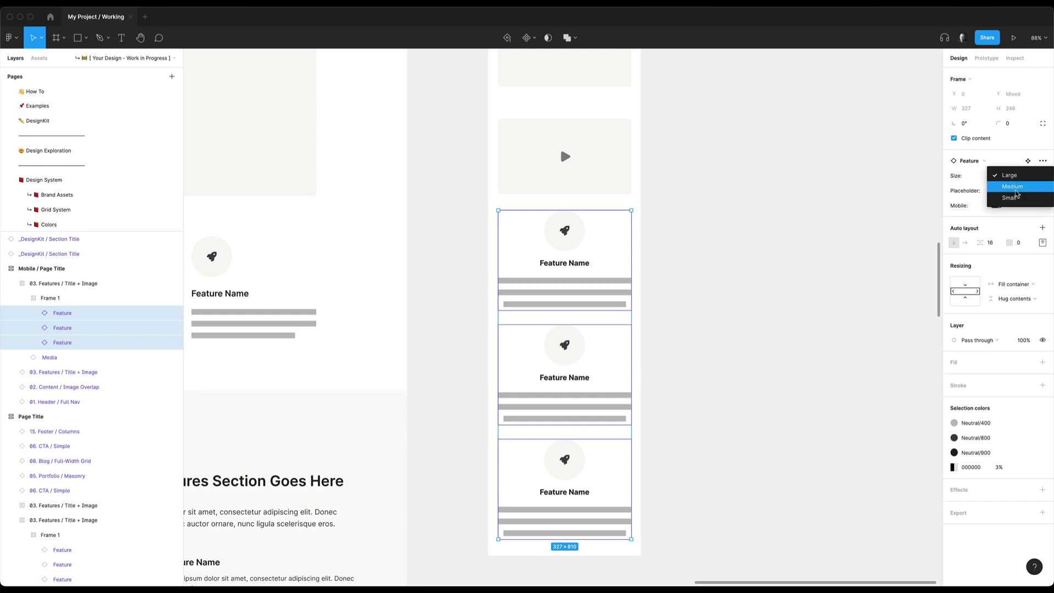
{"action": "left_click", "coordinate": [1014, 187]}
{"action": "left_click", "coordinate": [1005, 176]}
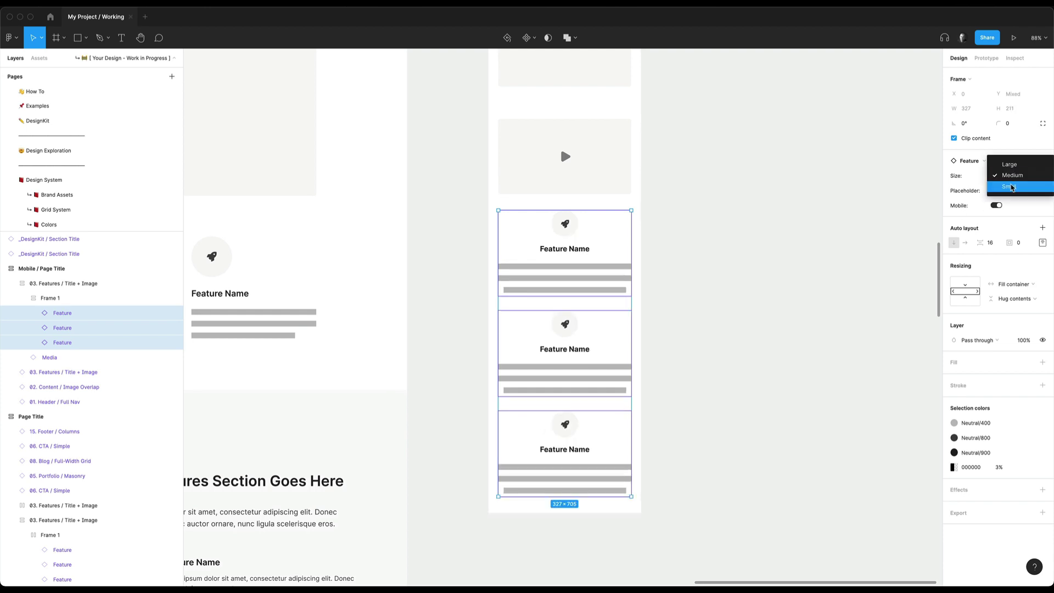
{"action": "left_click", "coordinate": [1013, 187]}
{"action": "left_click", "coordinate": [725, 224]}
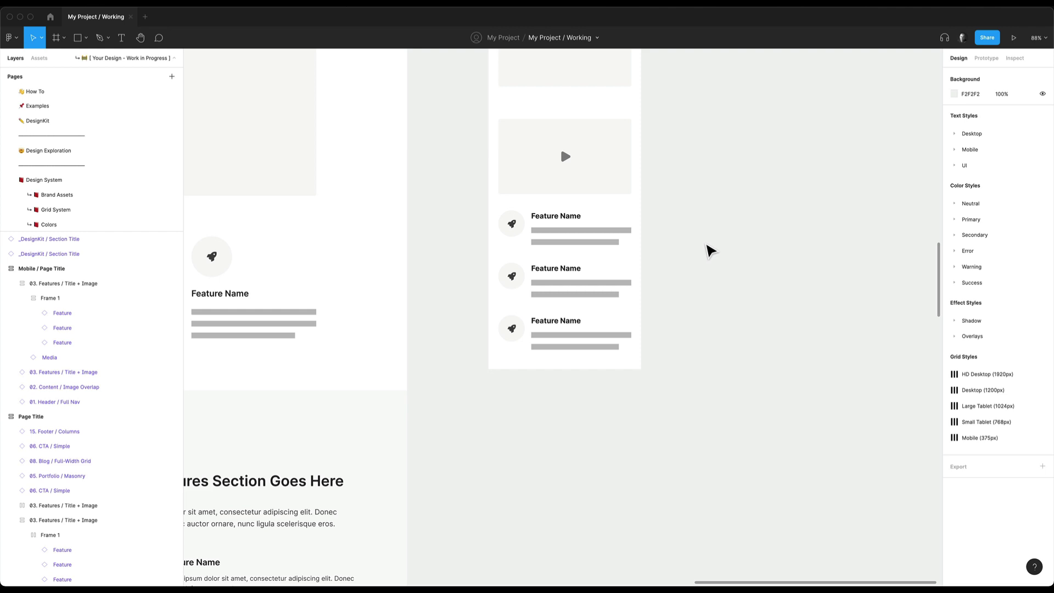
{"action": "scroll", "coordinate": [710, 251], "scroll_direction": "down", "scroll_amount": 5}
{"action": "scroll", "coordinate": [710, 251], "scroll_direction": "up", "scroll_amount": 8}
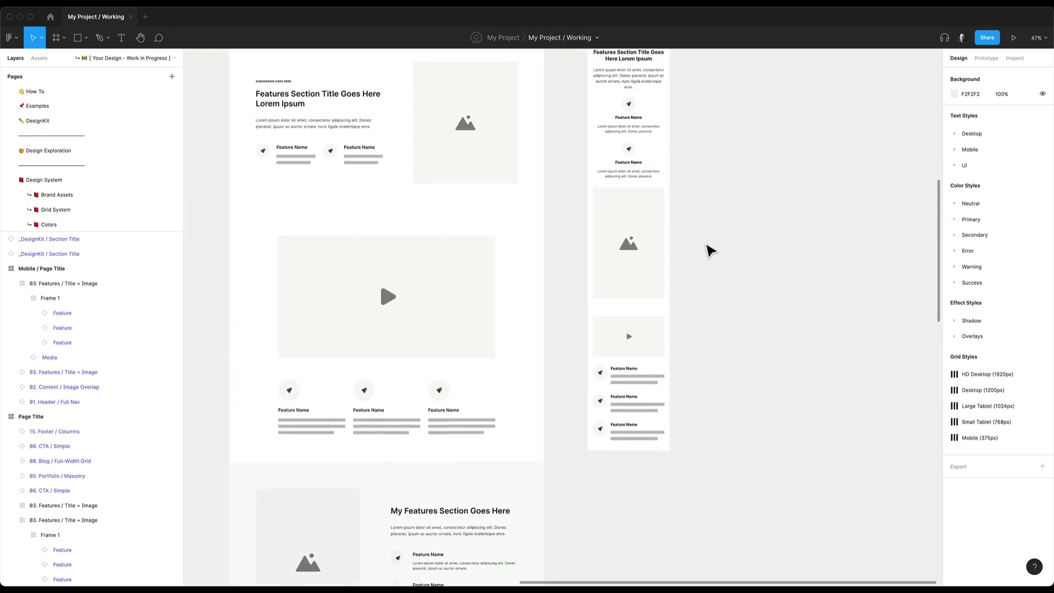
{"action": "scroll", "coordinate": [710, 251], "scroll_direction": "up", "scroll_amount": 1}
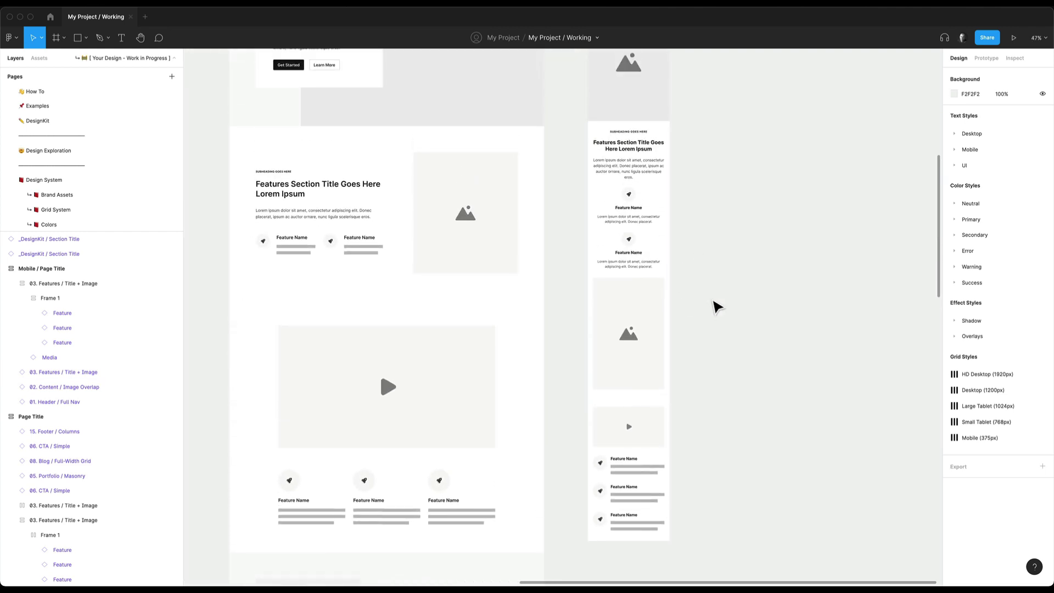
{"action": "scroll", "coordinate": [716, 306], "scroll_direction": "up", "scroll_amount": 8}
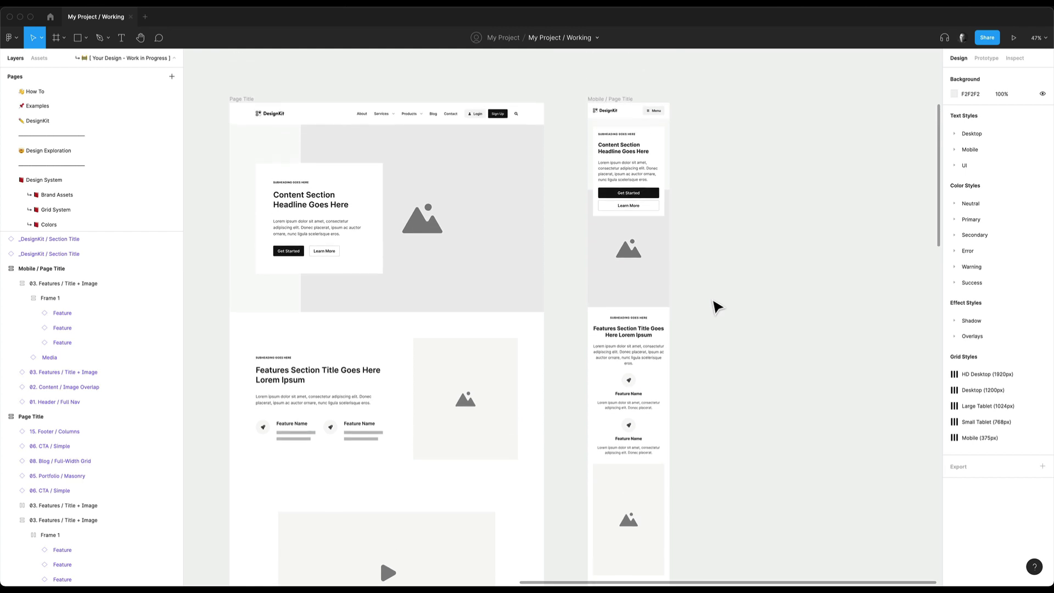